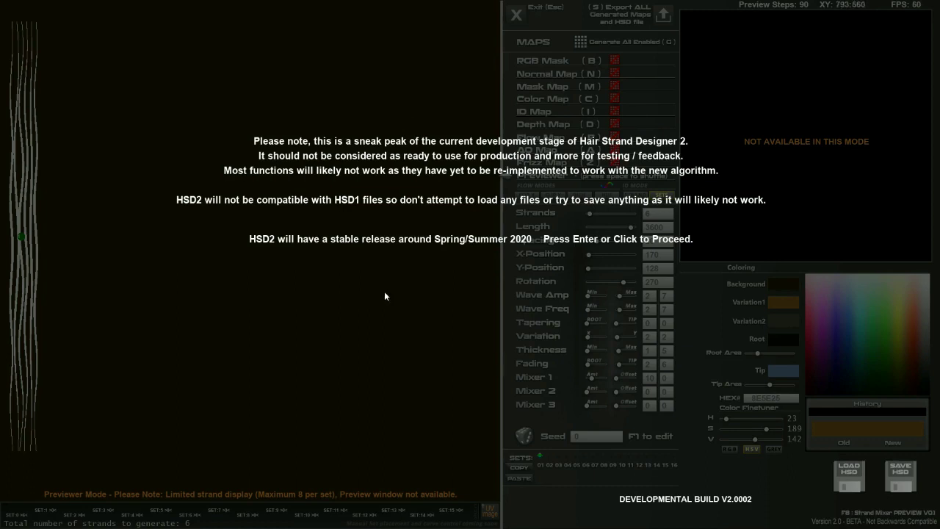
Dismiss the preview notice, enable a single strand in set 02, and move it near the canvas centre at X 1932, Y 140.
{"action": "left_click", "coordinate": [254, 365]}
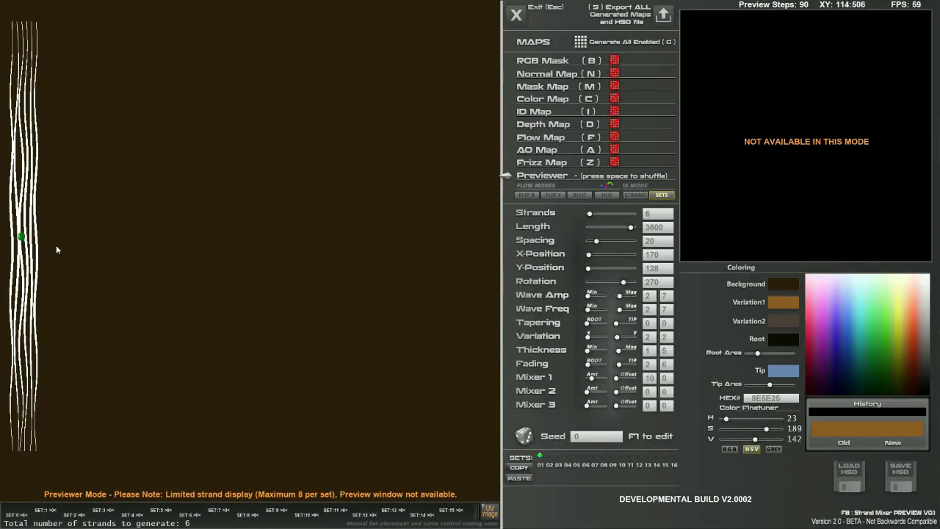
{"action": "left_click", "coordinate": [550, 455]}
{"action": "left_click", "coordinate": [20, 240]}
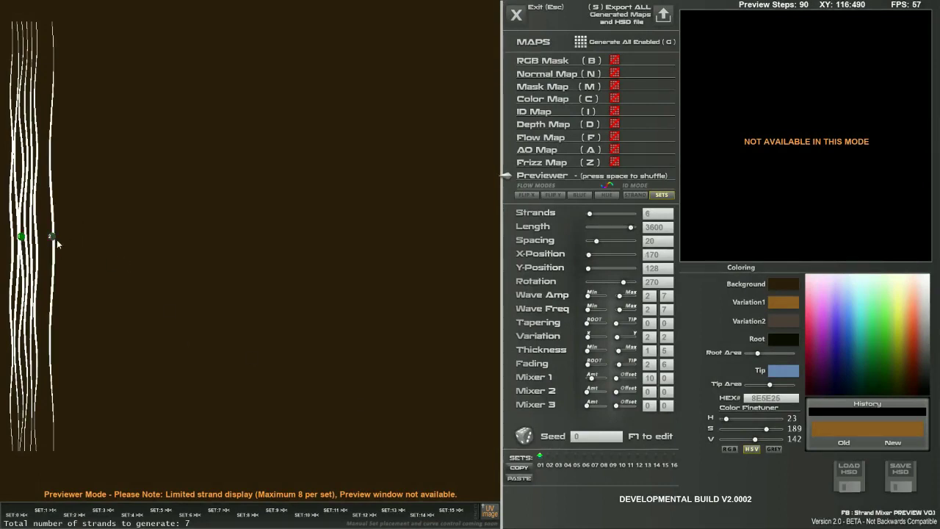
{"action": "left_click", "coordinate": [54, 239]}
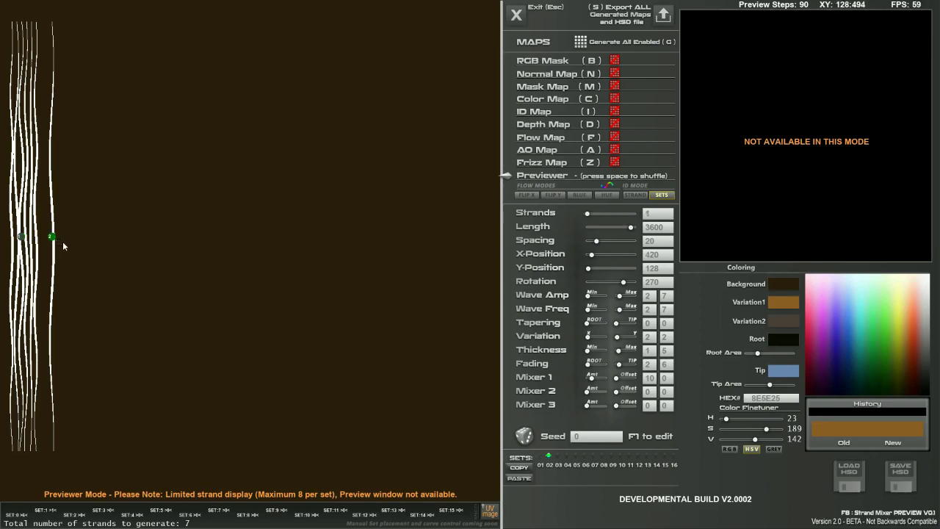
{"action": "left_click_drag", "start_coordinate": [83, 250], "coordinate": [281, 20]}
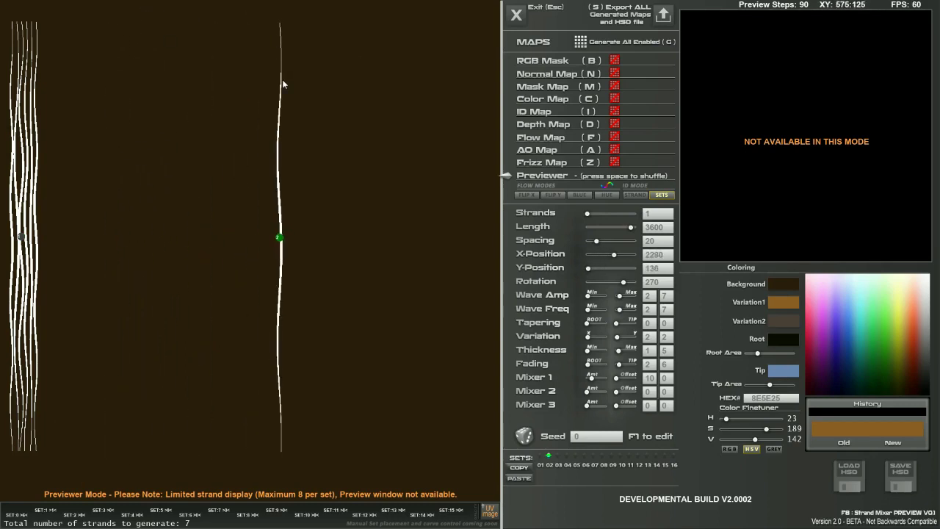
{"action": "left_click_drag", "start_coordinate": [289, 95], "coordinate": [237, 19]}
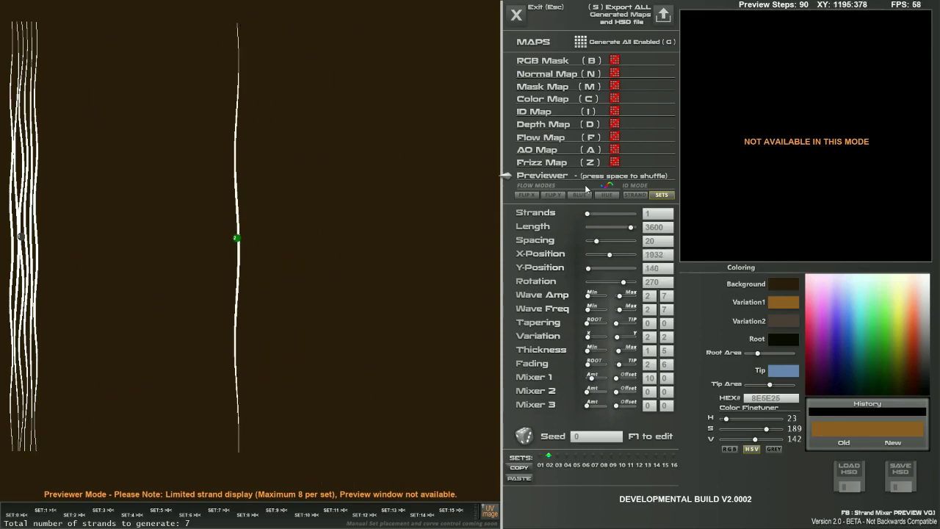
Set the set 02 strand's tapering to 11 and 21, X variation to 6, maximum thickness to 39, and length to 1640.
{"action": "mouse_move", "coordinate": [589, 323]}
{"action": "left_mouse_down"}
{"action": "mouse_move", "coordinate": [635, 322]}
{"action": "mouse_move", "coordinate": [592, 338]}
{"action": "left_mouse_up"}
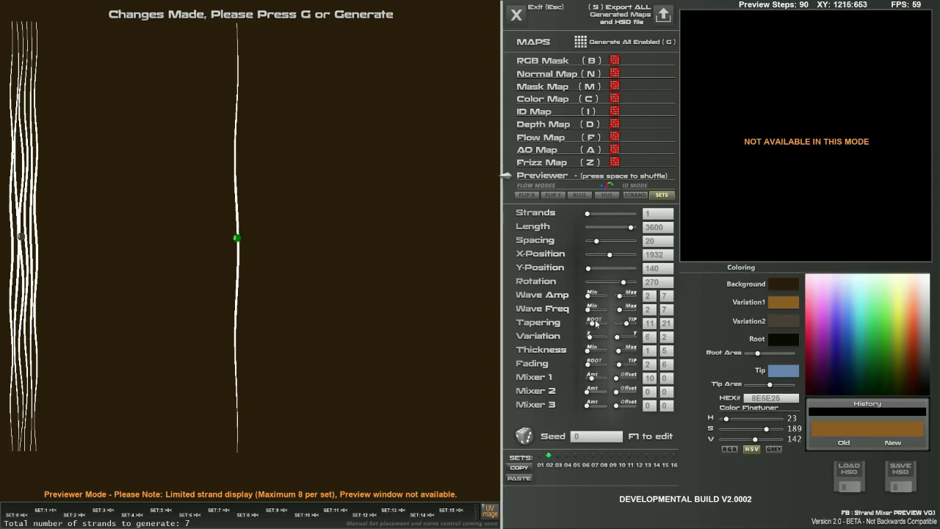
{"action": "left_click_drag", "start_coordinate": [619, 352], "coordinate": [635, 352]}
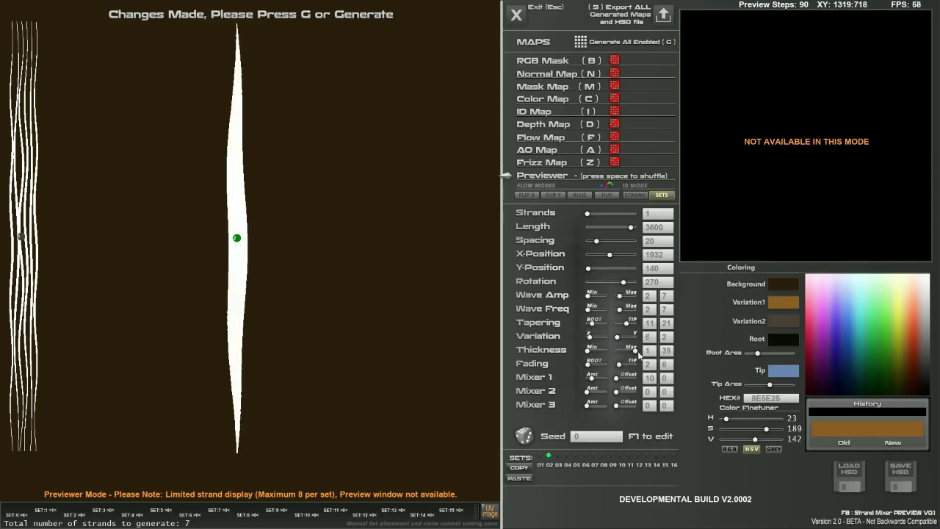
{"action": "left_click_drag", "start_coordinate": [629, 230], "coordinate": [608, 229]}
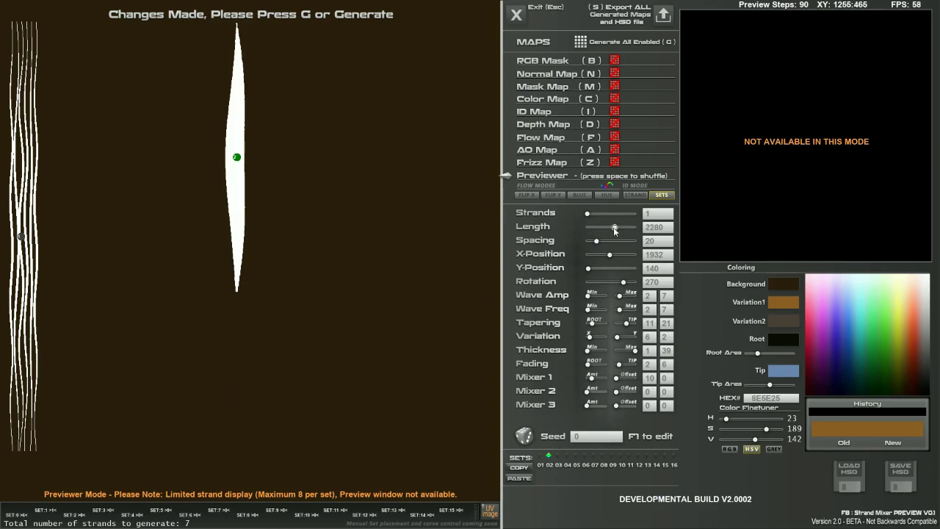
Move and rotate the set 02 strand around the canvas, leaving it at X 2064, Y 1268 with rotation 270.
{"action": "left_click_drag", "start_coordinate": [237, 119], "coordinate": [282, 299]}
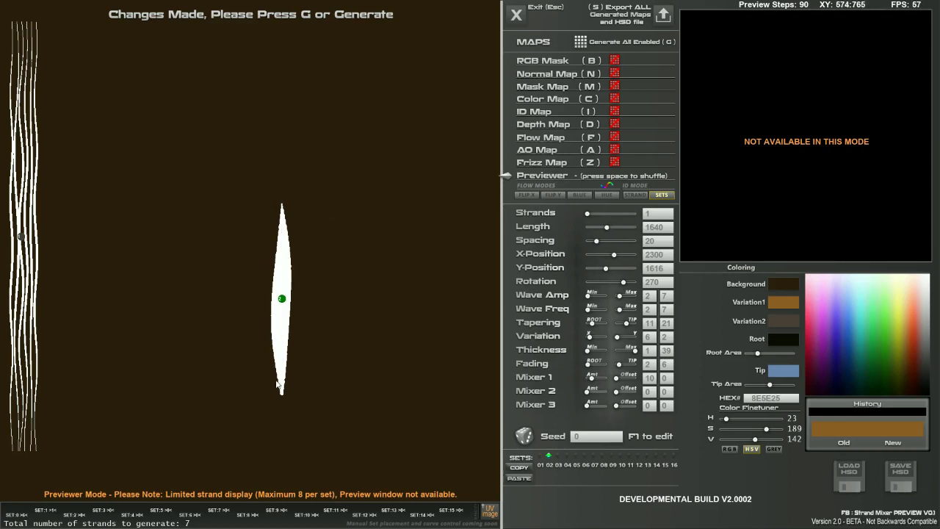
{"action": "left_click_drag", "start_coordinate": [283, 298], "coordinate": [436, 231]}
{"action": "left_click_drag", "start_coordinate": [378, 244], "coordinate": [262, 63]}
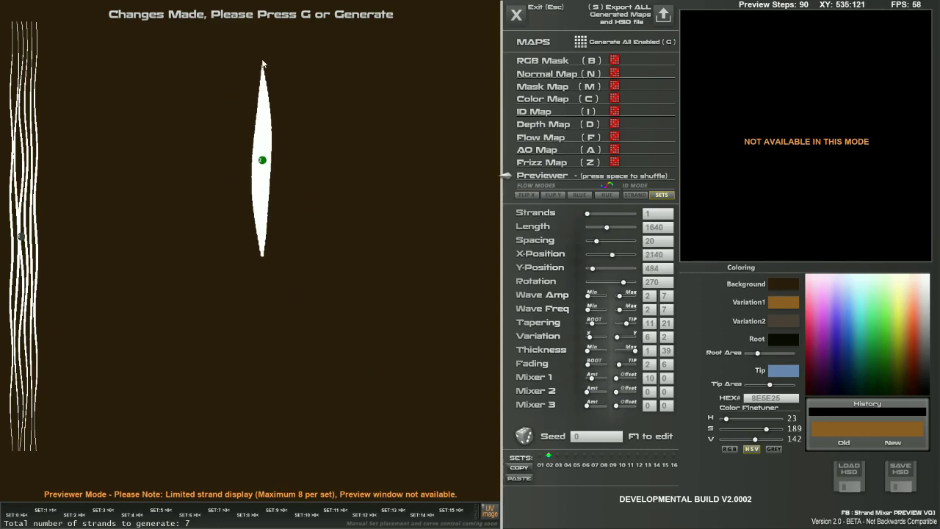
{"action": "mouse_move", "coordinate": [266, 125]}
{"action": "left_mouse_down"}
{"action": "mouse_move", "coordinate": [289, 109]}
{"action": "mouse_move", "coordinate": [218, 110]}
{"action": "mouse_move", "coordinate": [228, 63]}
{"action": "mouse_move", "coordinate": [250, 111]}
{"action": "mouse_move", "coordinate": [316, 163]}
{"action": "mouse_move", "coordinate": [309, 60]}
{"action": "mouse_move", "coordinate": [235, 118]}
{"action": "mouse_move", "coordinate": [249, 141]}
{"action": "mouse_move", "coordinate": [447, 155]}
{"action": "mouse_move", "coordinate": [357, 155]}
{"action": "mouse_move", "coordinate": [382, 155]}
{"action": "mouse_move", "coordinate": [386, 132]}
{"action": "mouse_move", "coordinate": [259, 124]}
{"action": "mouse_move", "coordinate": [244, 153]}
{"action": "mouse_move", "coordinate": [265, 134]}
{"action": "left_mouse_up"}
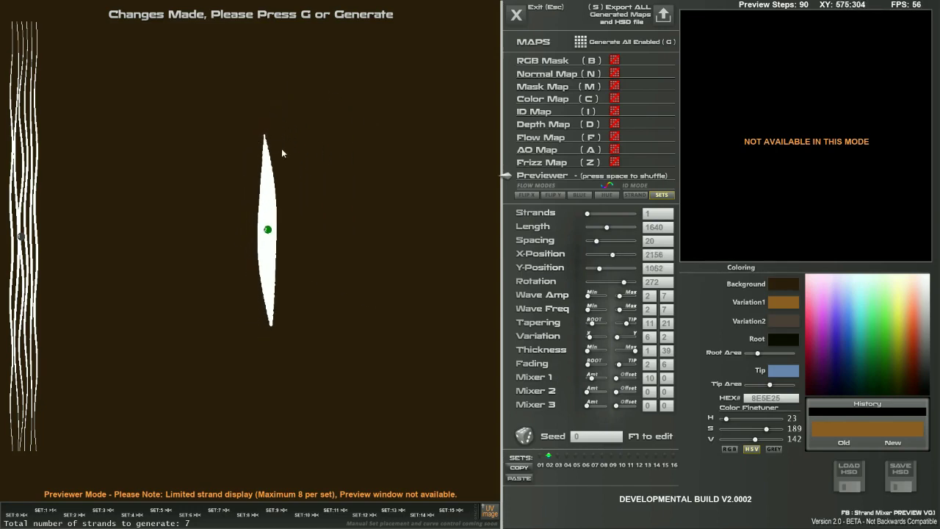
{"action": "left_click_drag", "start_coordinate": [304, 250], "coordinate": [377, 185]}
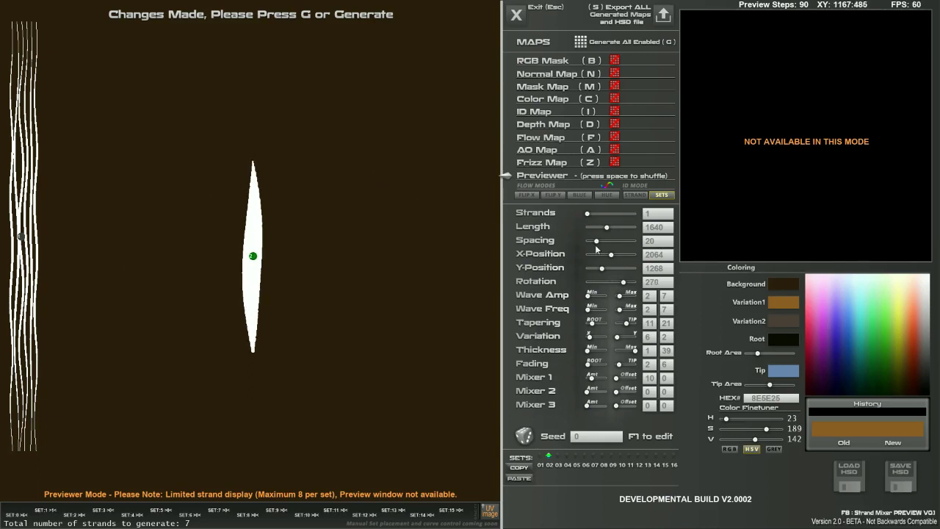
Set the set 02 strand's length to 840 and paste its settings into set 01.
{"action": "left_click_drag", "start_coordinate": [606, 229], "coordinate": [597, 230]}
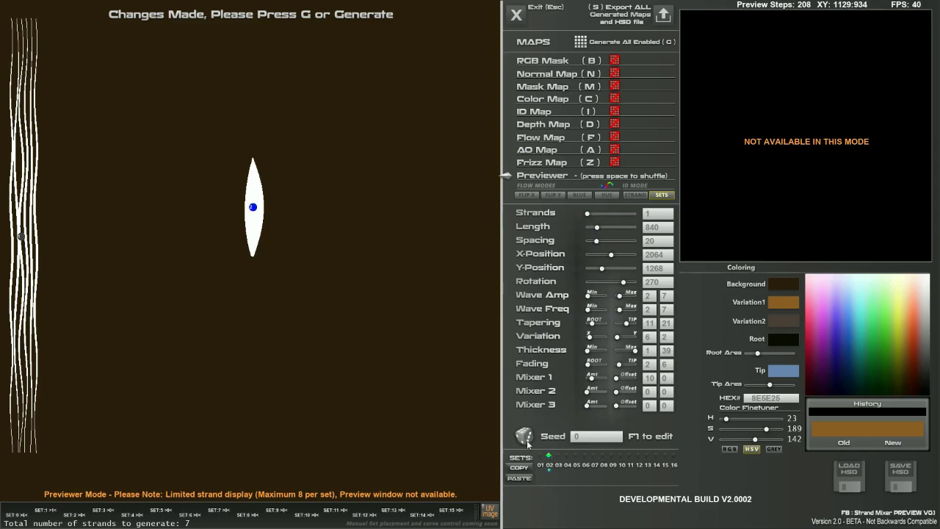
{"action": "left_click", "coordinate": [529, 479]}
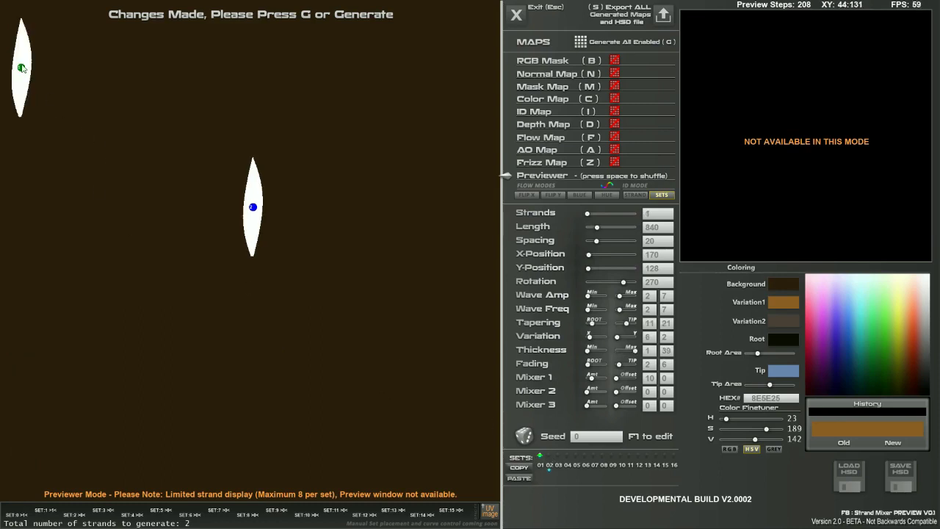
Place set 01 as the lower-left petal at X 1884, Y 1288, rotation 216, and angle set 02 as the lower-right petal.
{"action": "left_click_drag", "start_coordinate": [22, 67], "coordinate": [255, 71]}
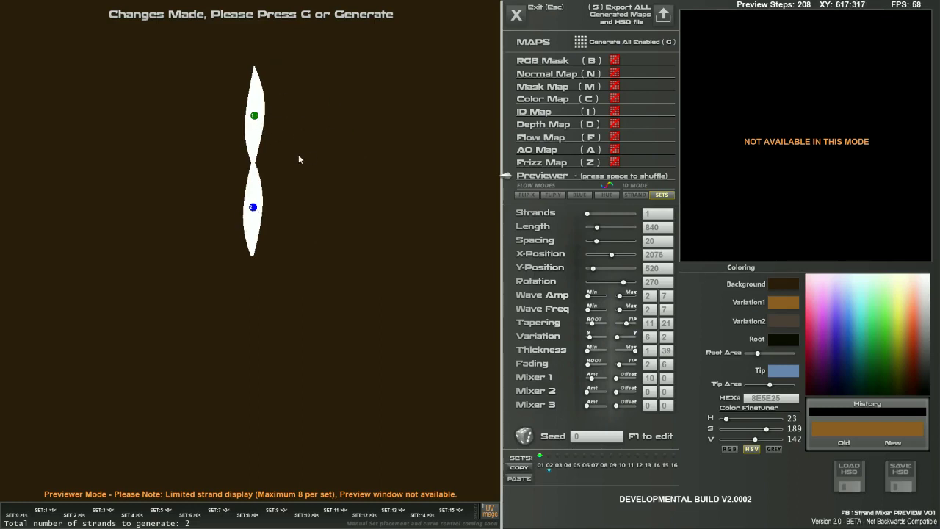
{"action": "left_click_drag", "start_coordinate": [284, 149], "coordinate": [233, 163]}
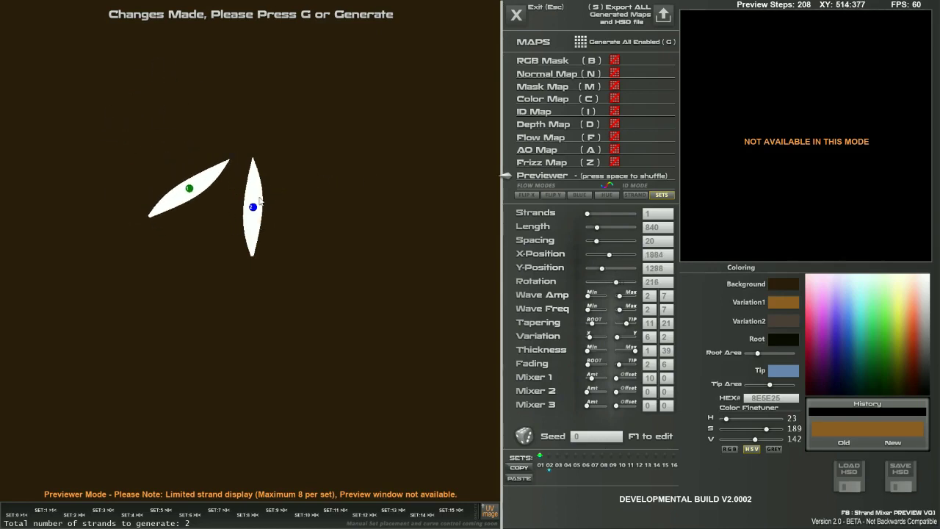
{"action": "left_click", "coordinate": [254, 208]}
{"action": "mouse_move", "coordinate": [274, 208]}
{"action": "left_mouse_down"}
{"action": "mouse_move", "coordinate": [325, 190]}
{"action": "mouse_move", "coordinate": [290, 162]}
{"action": "mouse_move", "coordinate": [309, 170]}
{"action": "mouse_move", "coordinate": [360, 155]}
{"action": "mouse_move", "coordinate": [405, 193]}
{"action": "mouse_move", "coordinate": [457, 182]}
{"action": "mouse_move", "coordinate": [369, 184]}
{"action": "mouse_move", "coordinate": [296, 164]}
{"action": "left_mouse_up"}
Paste the petal into set 03, lengthen it to 1640, and place it as the vertical stem at X 2156, Y 1304, rotation 271.
{"action": "left_click", "coordinate": [558, 465]}
{"action": "left_click", "coordinate": [526, 478]}
{"action": "left_click_drag", "start_coordinate": [149, 84], "coordinate": [375, 212]}
{"action": "left_click_drag", "start_coordinate": [256, 231], "coordinate": [270, 218]}
{"action": "left_click_drag", "start_coordinate": [589, 227], "coordinate": [607, 230]}
{"action": "mouse_move", "coordinate": [271, 170]}
{"action": "left_mouse_down"}
{"action": "mouse_move", "coordinate": [290, 247]}
{"action": "mouse_move", "coordinate": [264, 163]}
{"action": "left_mouse_up"}
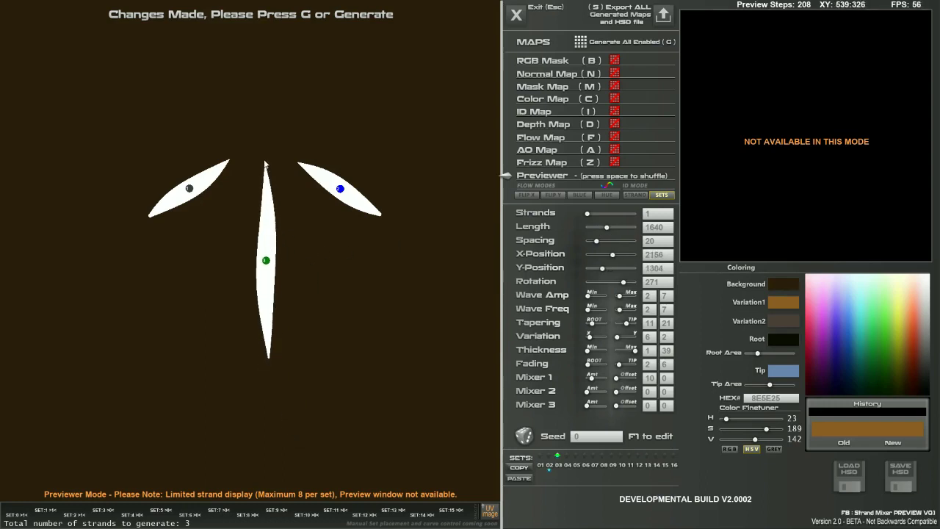
Paste the set 02 petal into set 04 and place it as the upper-left petal at X 1204, Y 616.
{"action": "left_click", "coordinate": [548, 455]}
{"action": "left_click", "coordinate": [569, 464]}
{"action": "left_click", "coordinate": [518, 478]}
{"action": "left_click_drag", "start_coordinate": [196, 74], "coordinate": [149, 79]}
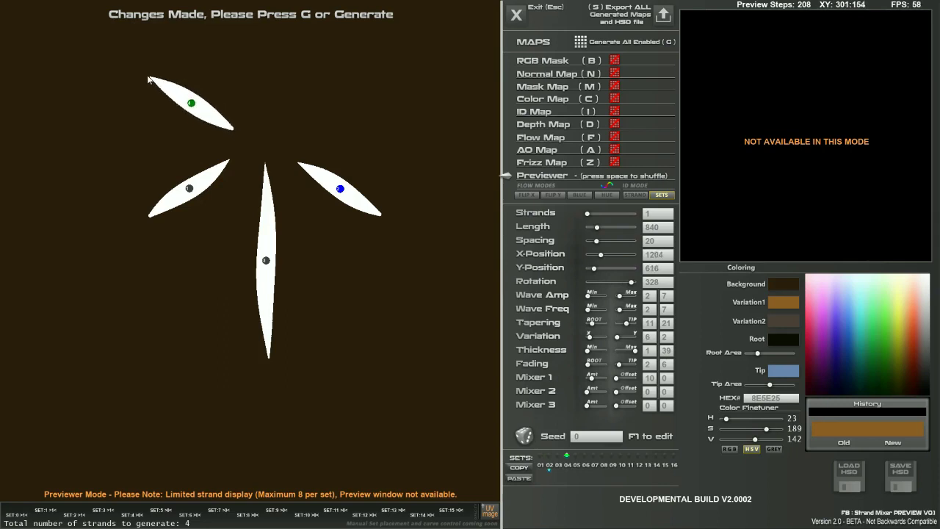
Copy the upper-left petal from set 04 into set 05.
{"action": "left_click", "coordinate": [527, 468]}
{"action": "left_click", "coordinate": [575, 461]}
{"action": "left_click_drag", "start_coordinate": [401, 411], "coordinate": [396, 236]}
{"action": "left_click", "coordinate": [532, 479]}
Position the set 05 strand as the upper-right petal at X 2420, Y 1088 with rotation 32.
{"action": "left_click_drag", "start_coordinate": [403, 380], "coordinate": [345, 130]}
{"action": "left_click_drag", "start_coordinate": [616, 254], "coordinate": [621, 285]}
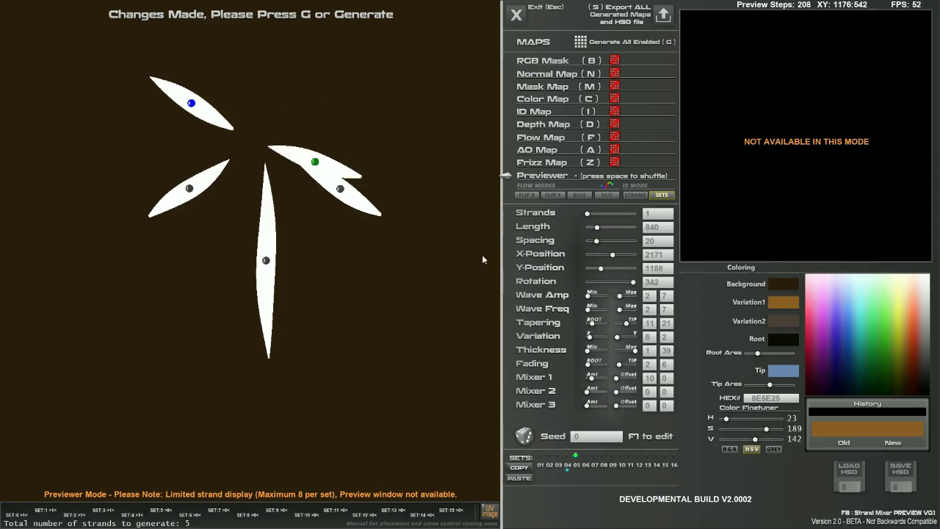
{"action": "left_click_drag", "start_coordinate": [327, 185], "coordinate": [312, 117]}
{"action": "right_click_drag", "start_coordinate": [313, 117], "coordinate": [60, 121]}
{"action": "left_click_drag", "start_coordinate": [60, 121], "coordinate": [296, 135]}
{"action": "right_click_drag", "start_coordinate": [296, 133], "coordinate": [45, 132]}
{"action": "right_click_drag", "start_coordinate": [255, 293], "coordinate": [54, 369]}
{"action": "right_click_drag", "start_coordinate": [327, 116], "coordinate": [45, 114]}
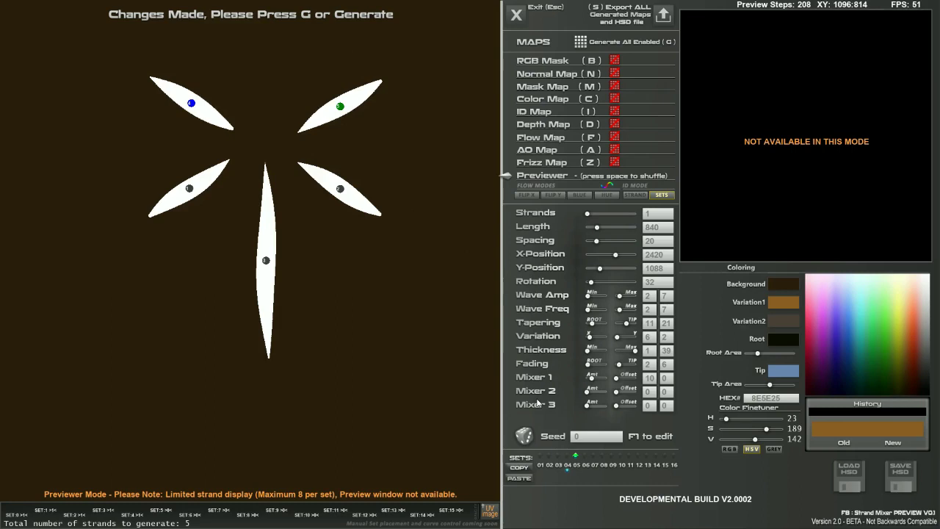
Copy set 05 into set 06 and place it as the top petal at X 2180, Y 1028, rotation 85.
{"action": "left_click", "coordinate": [527, 468]}
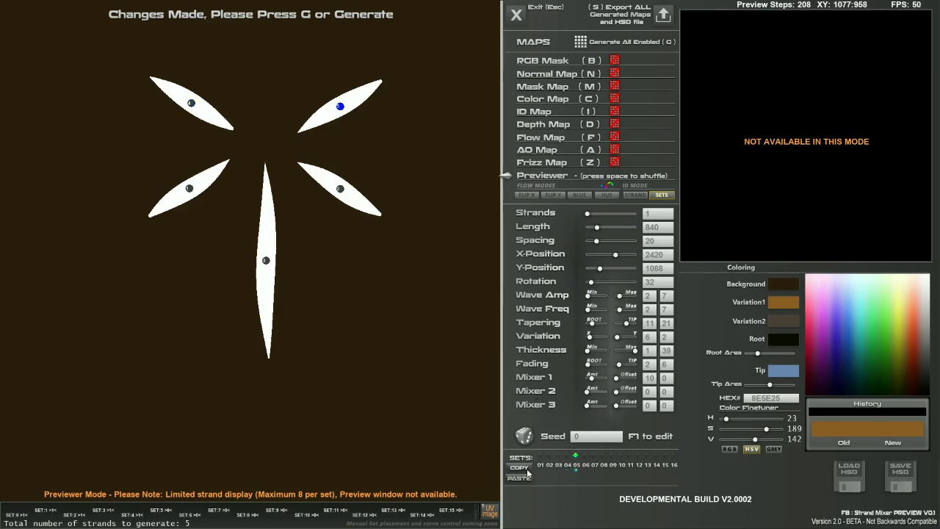
{"action": "left_click", "coordinate": [585, 464]}
{"action": "left_click_drag", "start_coordinate": [192, 15], "coordinate": [241, 114]}
{"action": "right_click_drag", "start_coordinate": [240, 111], "coordinate": [118, 88]}
{"action": "left_click_drag", "start_coordinate": [118, 87], "coordinate": [267, 124]}
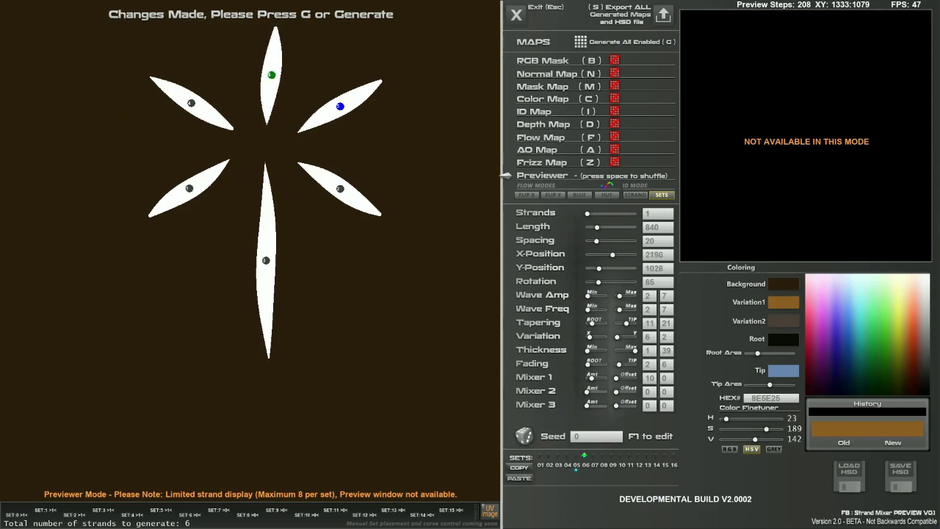
Copy the top petal into set 07 and move it to the stem's lower right at X 2792, Y 2320, rotation 271.
{"action": "left_click", "coordinate": [524, 470]}
{"action": "left_click", "coordinate": [594, 456]}
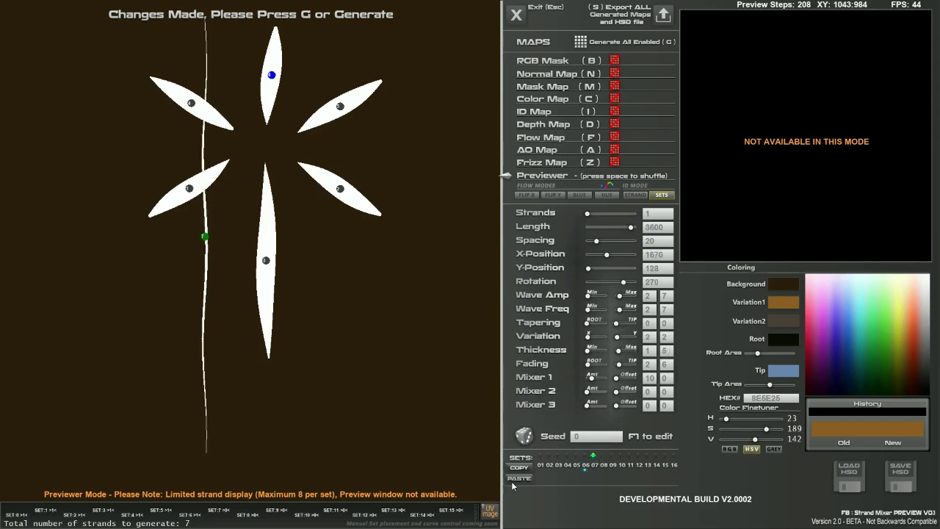
{"action": "left_click", "coordinate": [519, 478]}
{"action": "right_click_drag", "start_coordinate": [258, 151], "coordinate": [440, 213]}
{"action": "left_click_drag", "start_coordinate": [352, 211], "coordinate": [350, 308]}
{"action": "right_click_drag", "start_coordinate": [351, 309], "coordinate": [382, 276]}
Set the set 07 strand count to 9, root and tip tapering to 40, and spacing to 46.
{"action": "left_click_drag", "start_coordinate": [587, 213], "coordinate": [591, 214]}
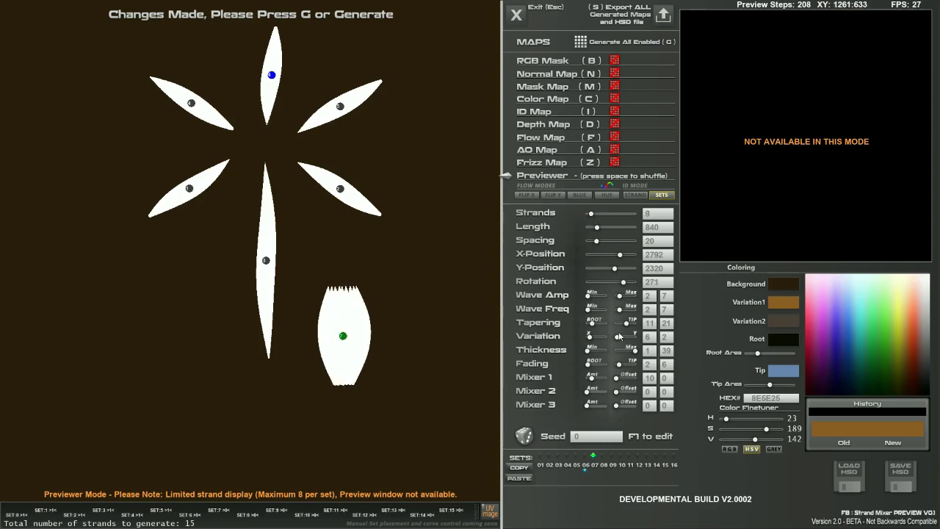
{"action": "left_click_drag", "start_coordinate": [593, 323], "coordinate": [637, 326]}
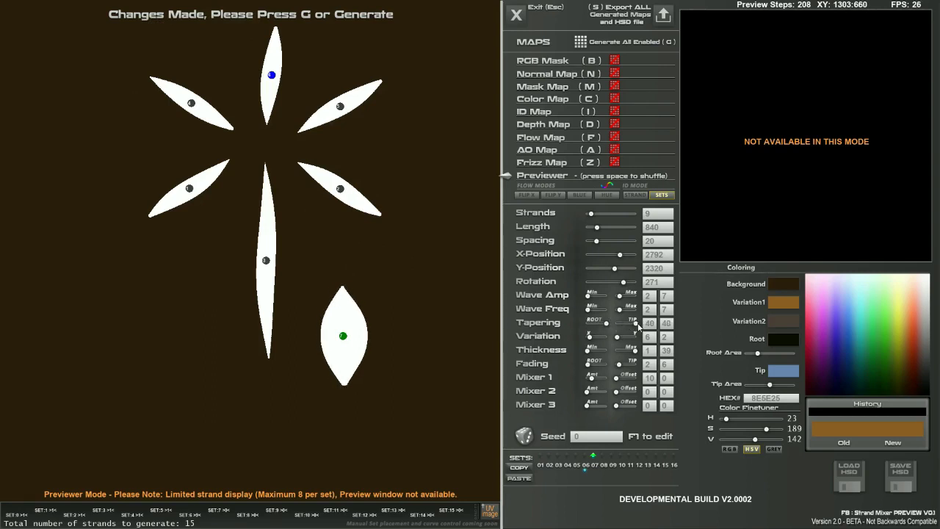
{"action": "left_click_drag", "start_coordinate": [599, 248], "coordinate": [608, 248]}
Rotate the set 07 cluster to 166 and move it between the petals as the flower's centre.
{"action": "left_click_drag", "start_coordinate": [378, 342], "coordinate": [376, 305]}
{"action": "right_click_drag", "start_coordinate": [376, 305], "coordinate": [246, 305]}
{"action": "left_click_drag", "start_coordinate": [246, 309], "coordinate": [319, 163]}
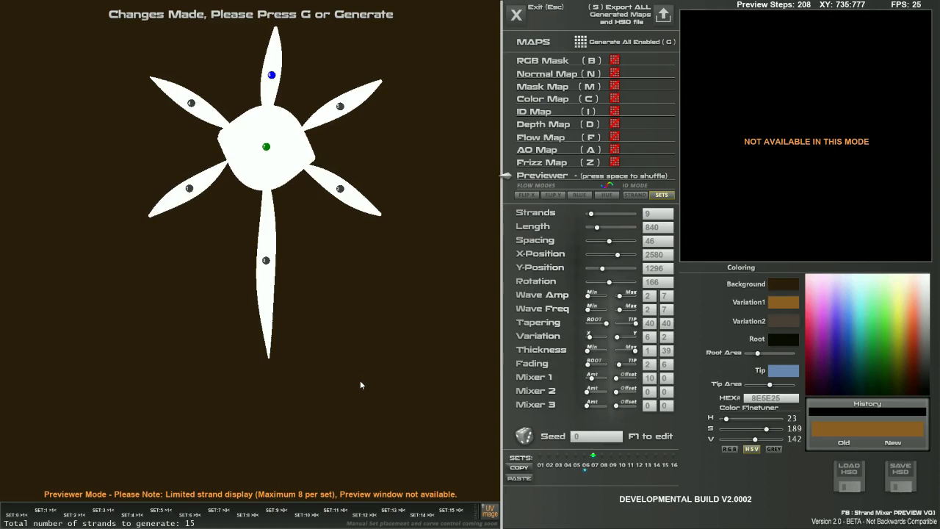
{"action": "left_click", "coordinate": [268, 262]}
{"action": "mouse_move", "coordinate": [295, 166]}
{"action": "left_mouse_down"}
{"action": "mouse_move", "coordinate": [274, 186]}
{"action": "mouse_move", "coordinate": [311, 158]}
{"action": "left_mouse_up"}
Set the stem's length to 2480 and minimum wave amp to 32, and reattach it under the flower at X 2144, Y 1384, rotation 272.
{"action": "left_click", "coordinate": [268, 263]}
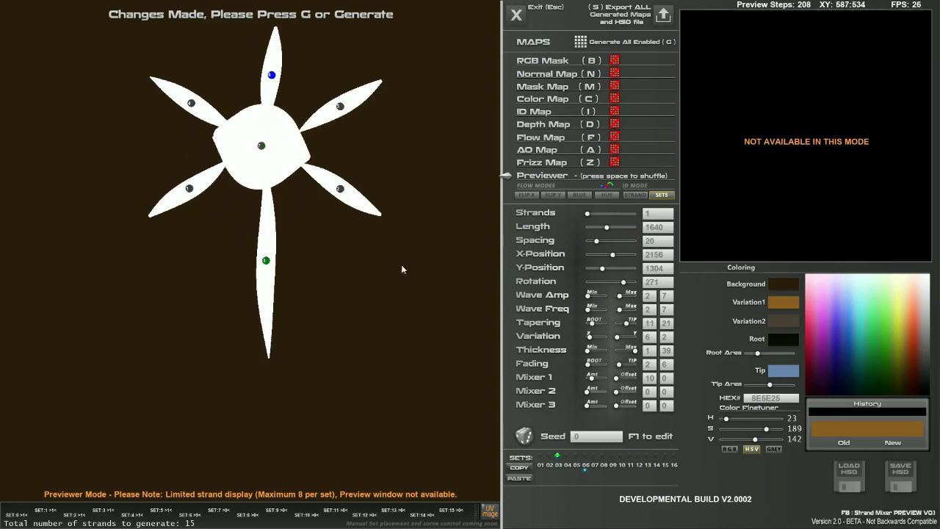
{"action": "left_click_drag", "start_coordinate": [606, 227], "coordinate": [617, 229]}
{"action": "left_click_drag", "start_coordinate": [588, 295], "coordinate": [603, 297]}
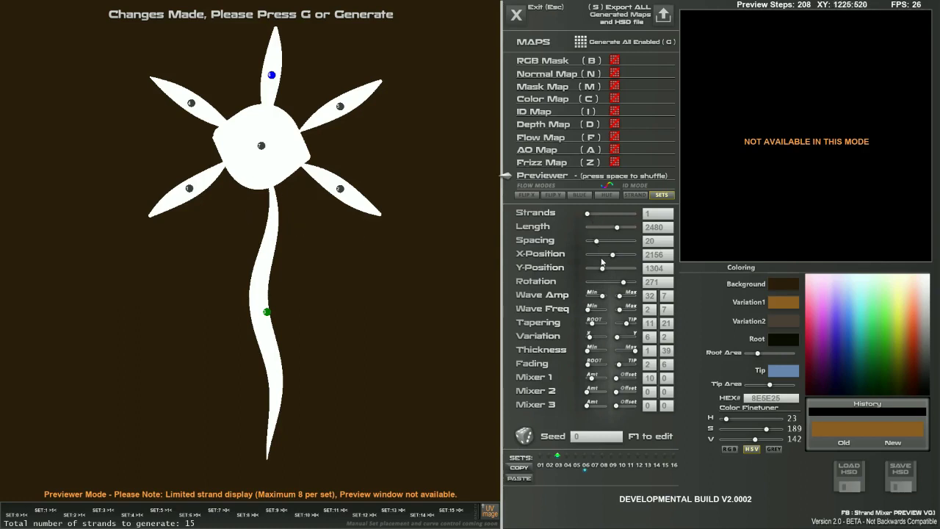
{"action": "right_click_drag", "start_coordinate": [269, 274], "coordinate": [378, 285]}
{"action": "left_click_drag", "start_coordinate": [379, 285], "coordinate": [264, 171]}
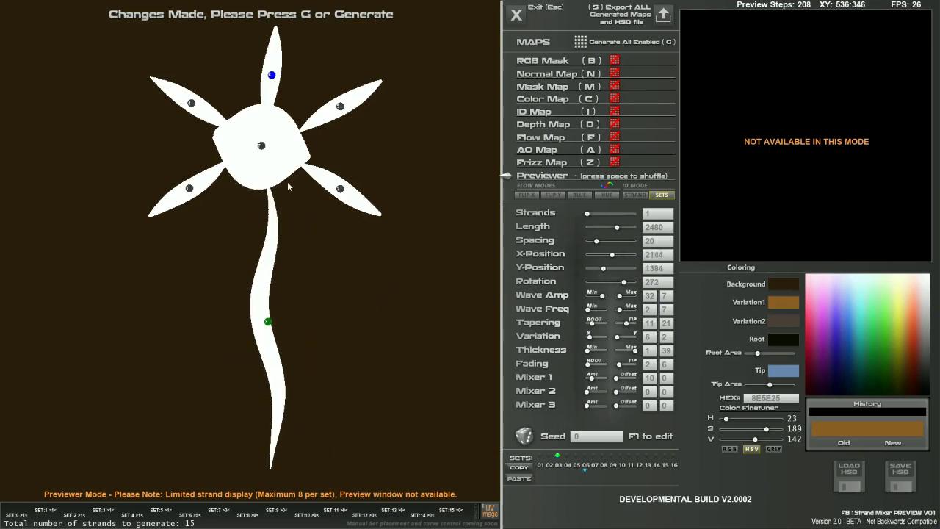
Enable a strand in set 08, move it to the flower's upper left at X 976, Y 328, and set its length to 1080.
{"action": "left_click", "coordinate": [594, 457]}
{"action": "left_click", "coordinate": [601, 456]}
{"action": "left_click_drag", "start_coordinate": [237, 243], "coordinate": [114, 35]}
{"action": "left_click_drag", "start_coordinate": [629, 232], "coordinate": [600, 228]}
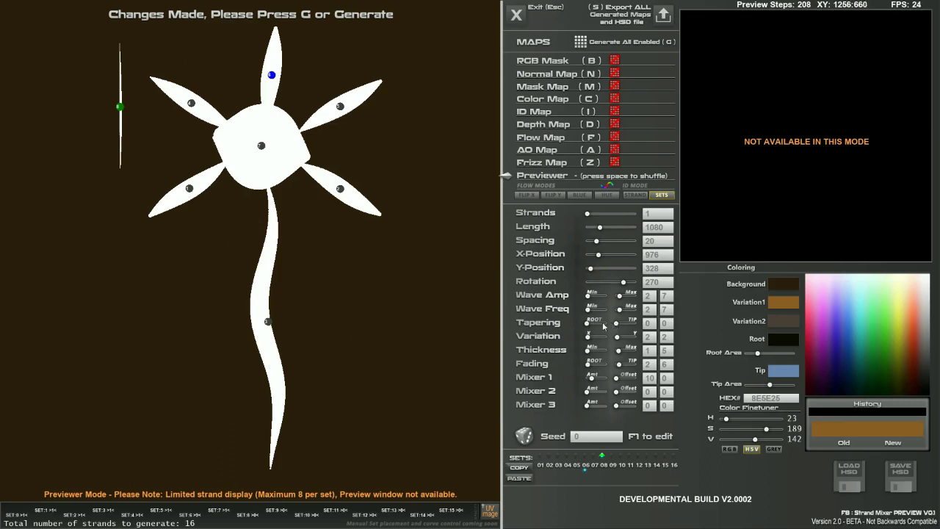
Give set 08 thickness max 39, wave amp min 16, wave freq 9–35 and length 600, and attach it to the stem's right side as a leaf.
{"action": "left_click_drag", "start_coordinate": [619, 351], "coordinate": [644, 352]}
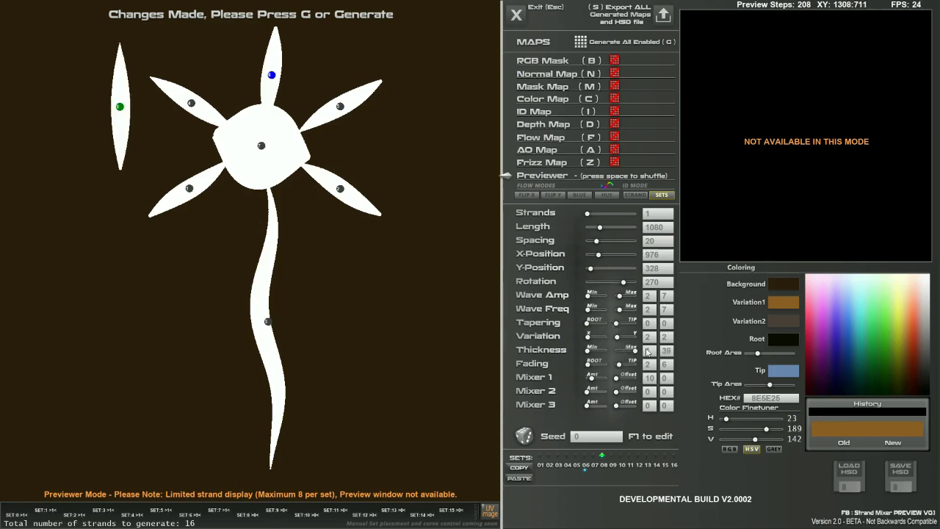
{"action": "mouse_move", "coordinate": [589, 297]}
{"action": "left_mouse_down"}
{"action": "mouse_move", "coordinate": [632, 309]}
{"action": "mouse_move", "coordinate": [592, 311]}
{"action": "left_mouse_up"}
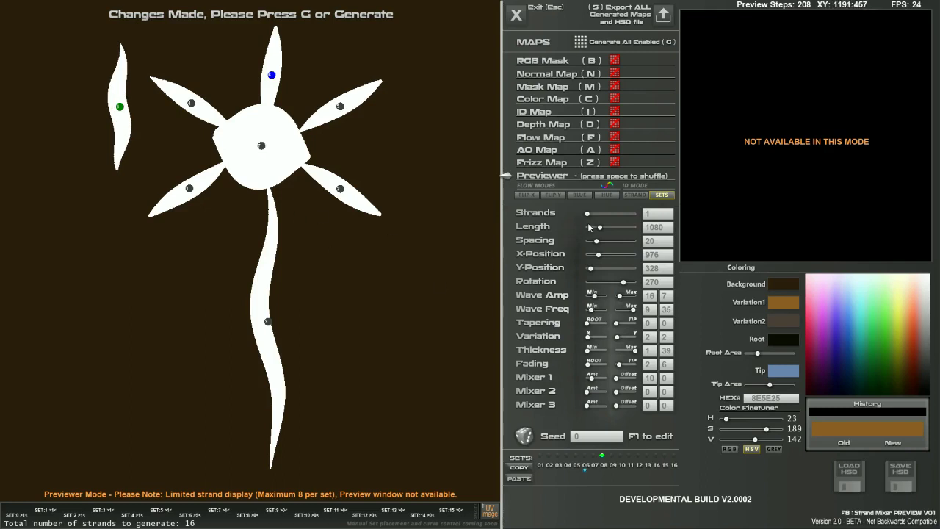
{"action": "left_click_drag", "start_coordinate": [599, 228], "coordinate": [594, 228]}
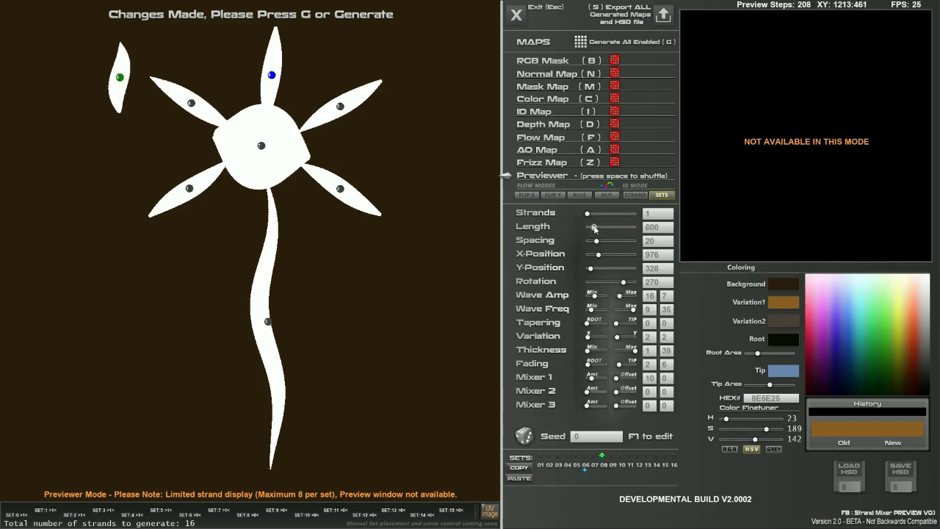
{"action": "left_click_drag", "start_coordinate": [134, 103], "coordinate": [314, 262]}
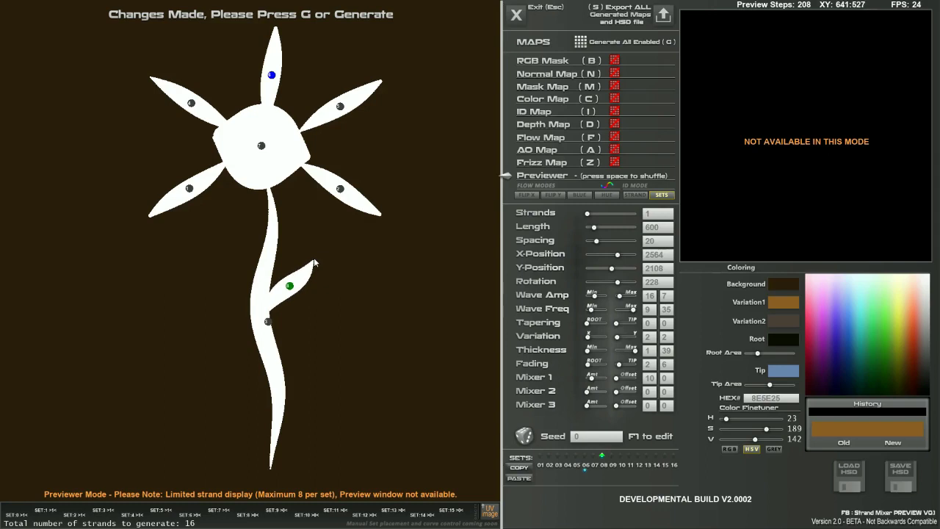
Copy the set 08 leaf into set 09, set its wave freq to 1–18, and attach it left of the stem at X 2156, Y 2308, rotation 127.
{"action": "left_click", "coordinate": [523, 470]}
{"action": "left_click", "coordinate": [612, 463]}
{"action": "left_click", "coordinate": [518, 478]}
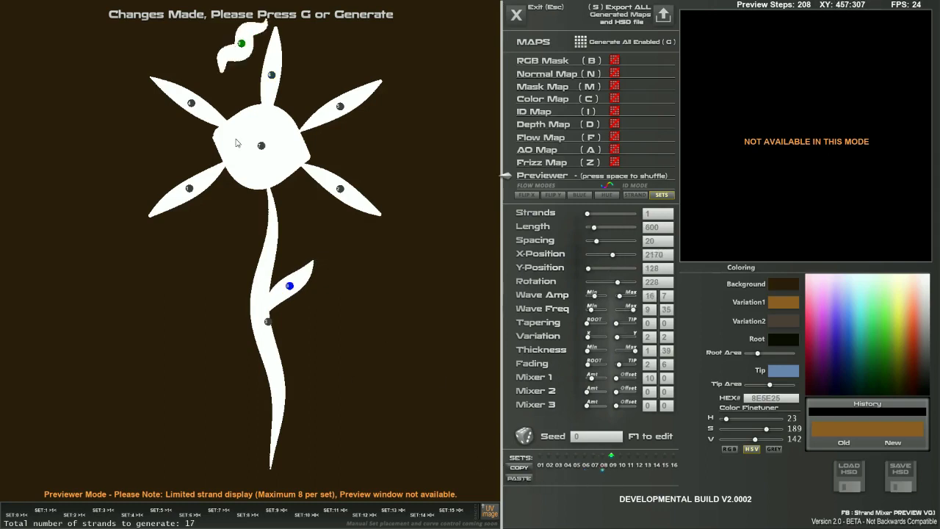
{"action": "left_click_drag", "start_coordinate": [238, 79], "coordinate": [252, 278]}
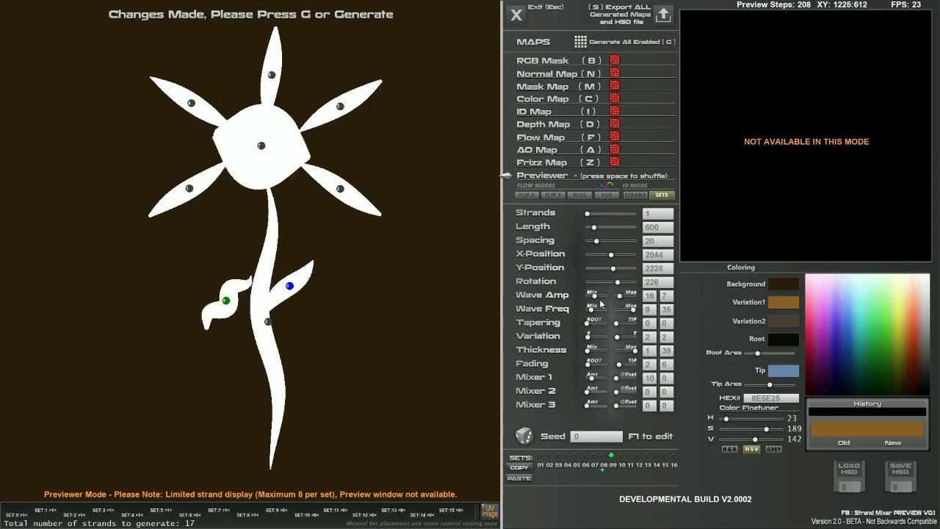
{"action": "left_click_drag", "start_coordinate": [594, 312], "coordinate": [625, 312]}
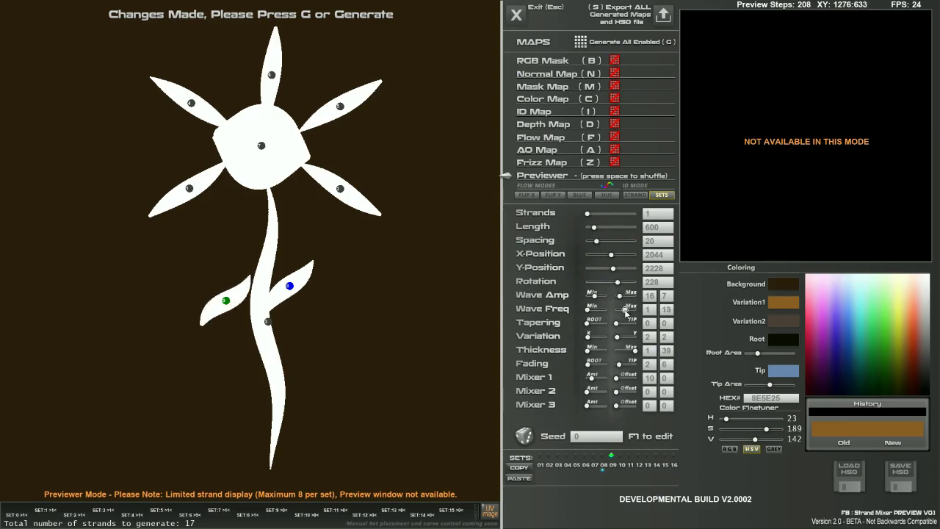
{"action": "left_click_drag", "start_coordinate": [227, 301], "coordinate": [265, 287]}
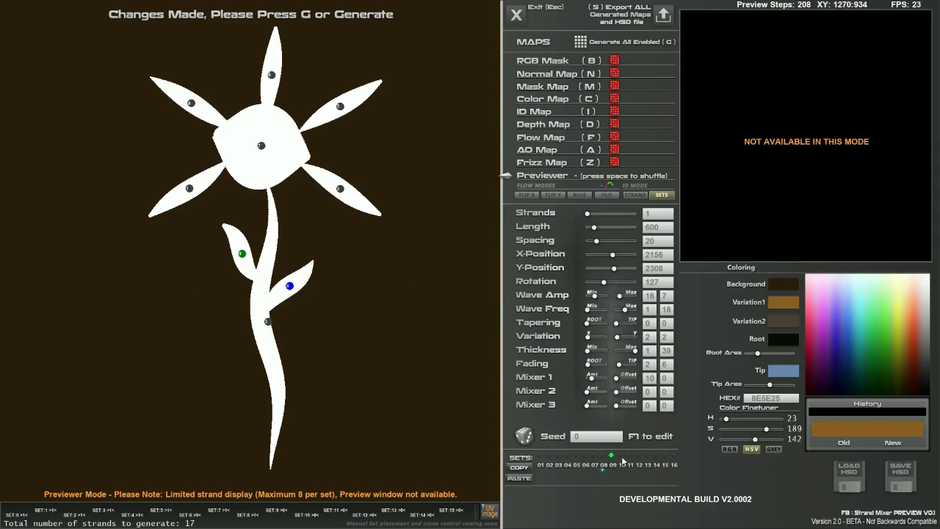
Copy the set 02 petal into set 10 and place it below the flower's centre at X 2072, Y 1480, rotation 259.
{"action": "left_click", "coordinate": [550, 462]}
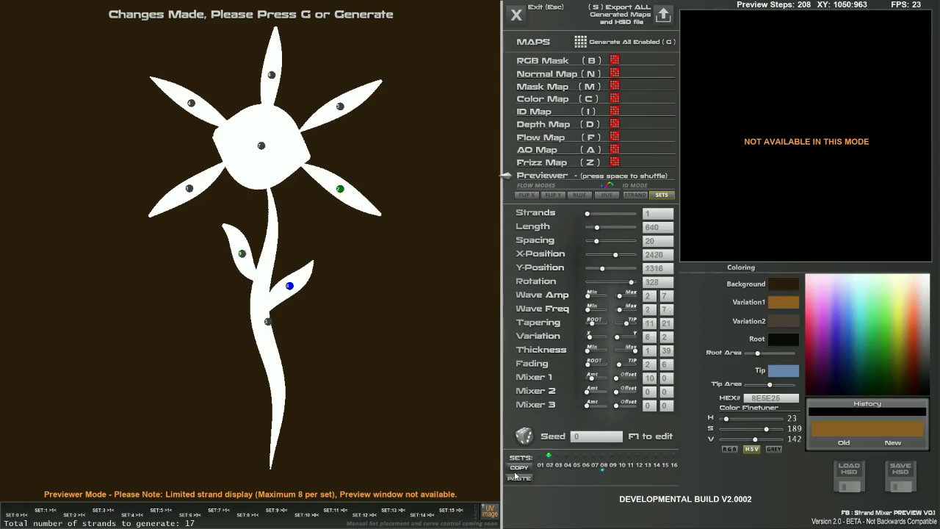
{"action": "left_click", "coordinate": [611, 455]}
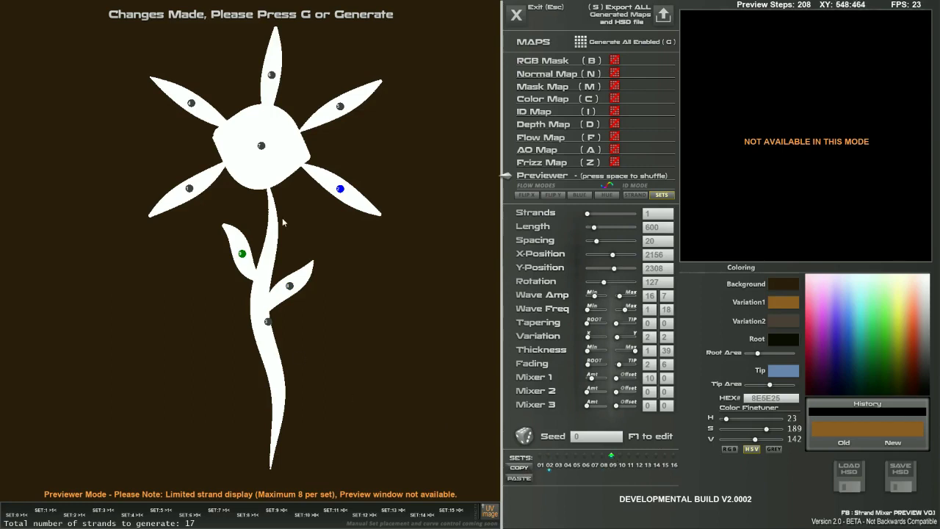
{"action": "left_click", "coordinate": [619, 455]}
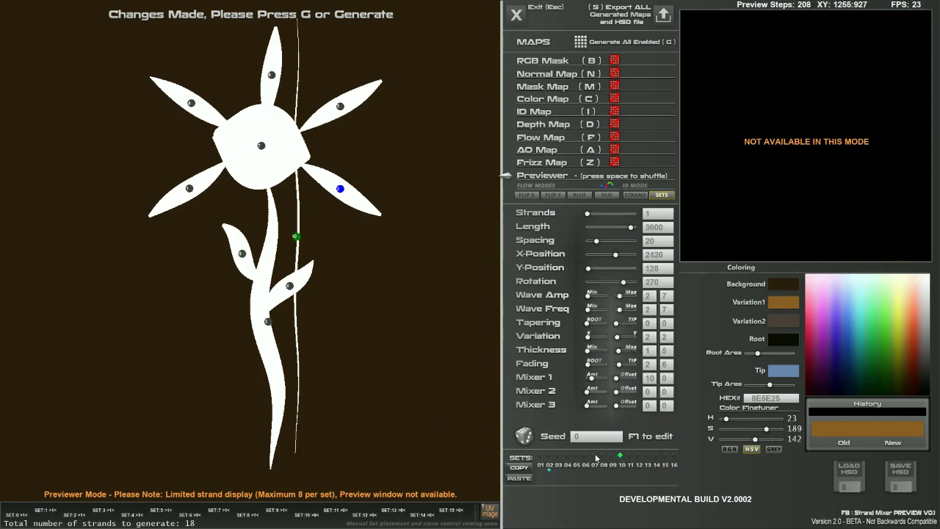
{"action": "left_click", "coordinate": [527, 478]}
{"action": "left_click_drag", "start_coordinate": [346, 66], "coordinate": [255, 183]}
{"action": "mouse_move", "coordinate": [257, 182]}
{"action": "right_mouse_down"}
{"action": "mouse_move", "coordinate": [374, 189]}
{"action": "mouse_move", "coordinate": [253, 184]}
{"action": "right_mouse_up"}
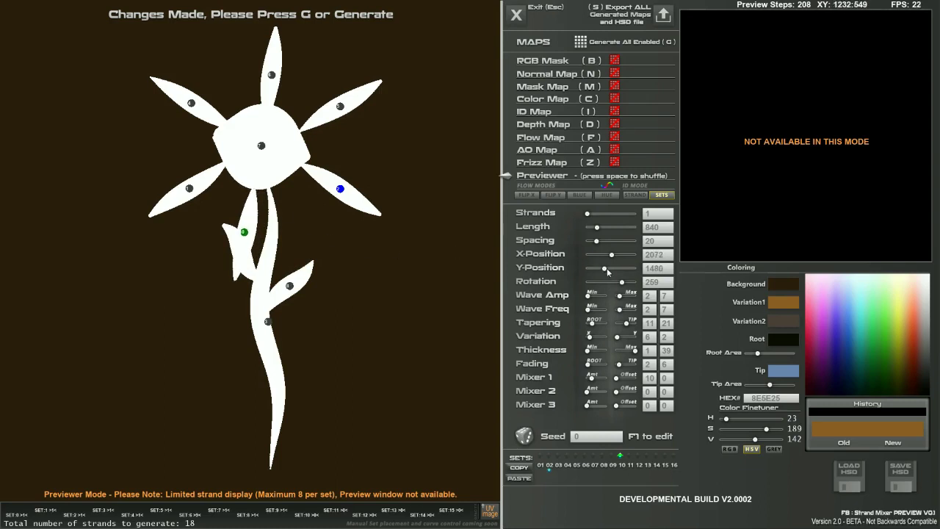
Give the set 10 petal 4 strands with spacing 69 and length 1080.
{"action": "left_click_drag", "start_coordinate": [597, 241], "coordinate": [596, 245]}
{"action": "left_click", "coordinate": [587, 214]}
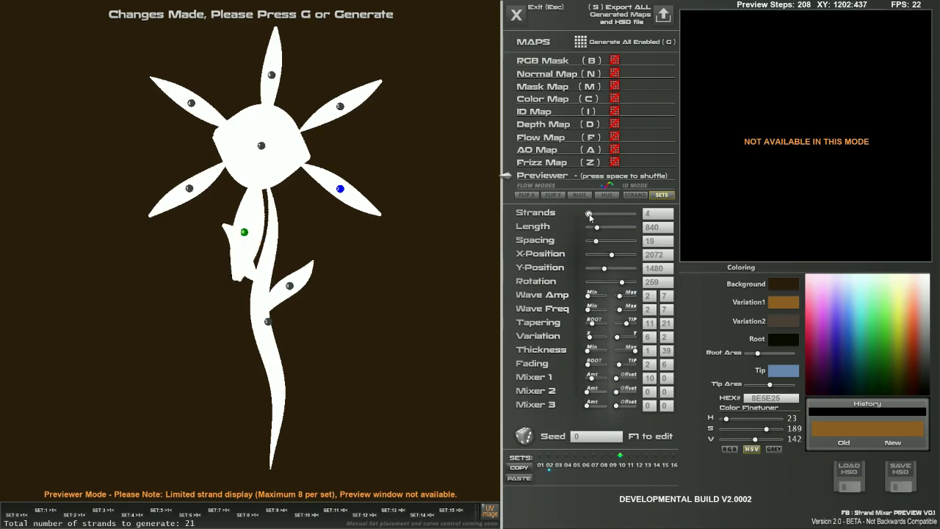
{"action": "left_click_drag", "start_coordinate": [602, 247], "coordinate": [621, 247]}
{"action": "mouse_move", "coordinate": [588, 214]}
{"action": "left_mouse_down"}
{"action": "mouse_move", "coordinate": [606, 215]}
{"action": "mouse_move", "coordinate": [587, 215]}
{"action": "mouse_move", "coordinate": [598, 227]}
{"action": "left_mouse_up"}
{"action": "left_click", "coordinate": [587, 216]}
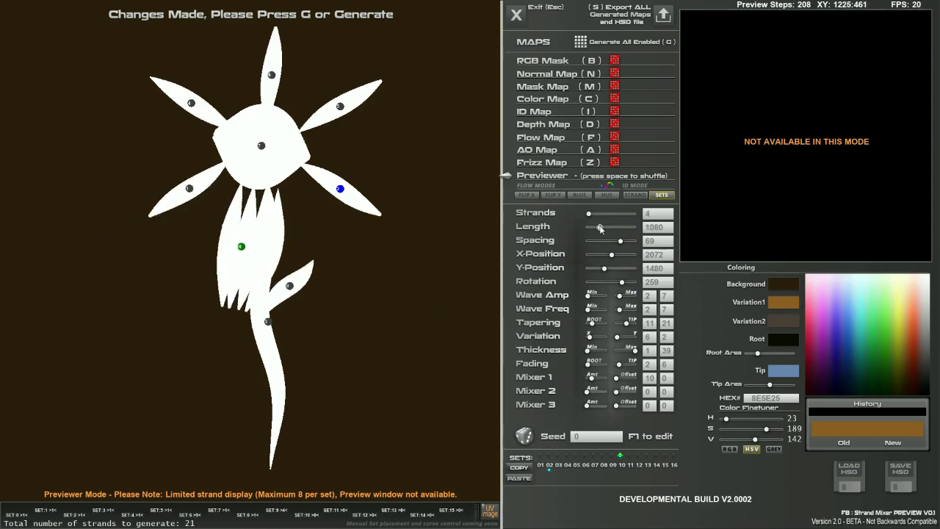
Set the set 10 petal's length to 880, tapering to root 39 and tip 0, and move it to X 2036, Y 1384.
{"action": "left_click_drag", "start_coordinate": [623, 283], "coordinate": [622, 284]}
{"action": "left_click_drag", "start_coordinate": [287, 245], "coordinate": [250, 173]}
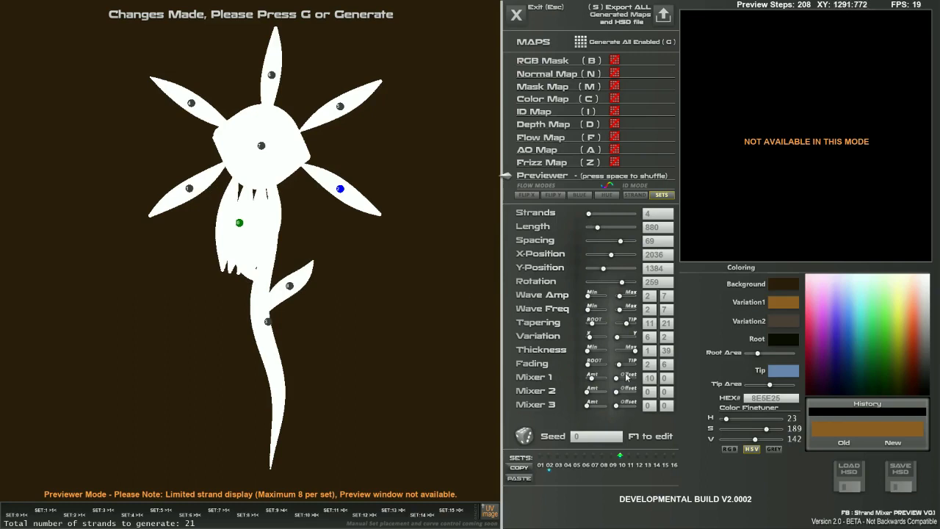
{"action": "left_click_drag", "start_coordinate": [592, 326], "coordinate": [615, 328]}
{"action": "left_click_drag", "start_coordinate": [242, 215], "coordinate": [250, 173]}
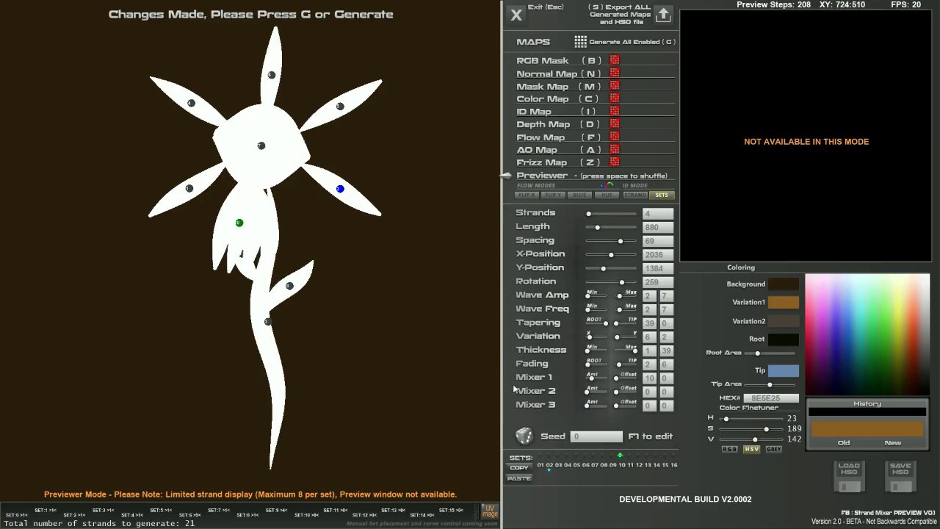
Copy the set 10 petal over set 01 and attach it at the flower's lower left at X 2000, Y 1208, rotation 200.
{"action": "left_click", "coordinate": [520, 468]}
{"action": "left_click", "coordinate": [541, 457]}
{"action": "left_click", "coordinate": [520, 479]}
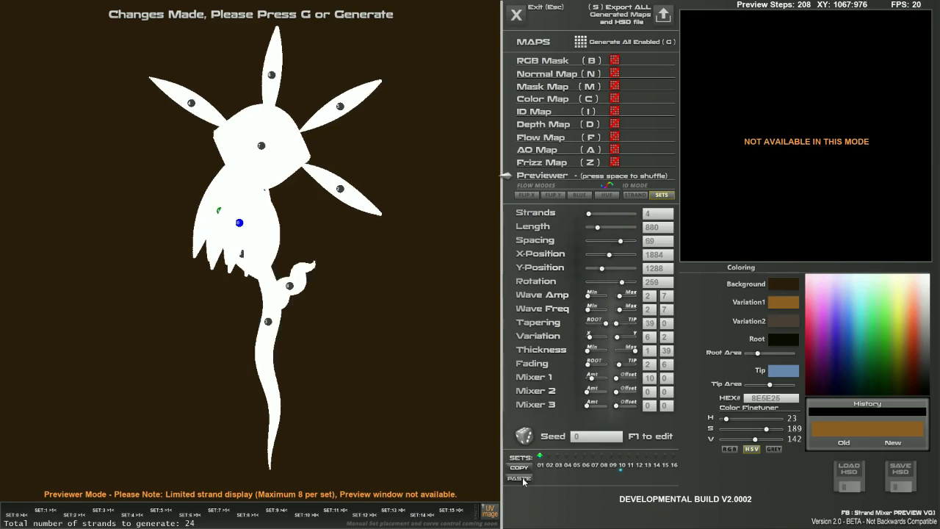
{"action": "left_click_drag", "start_coordinate": [218, 210], "coordinate": [279, 164]}
{"action": "left_click_drag", "start_coordinate": [276, 164], "coordinate": [245, 152]}
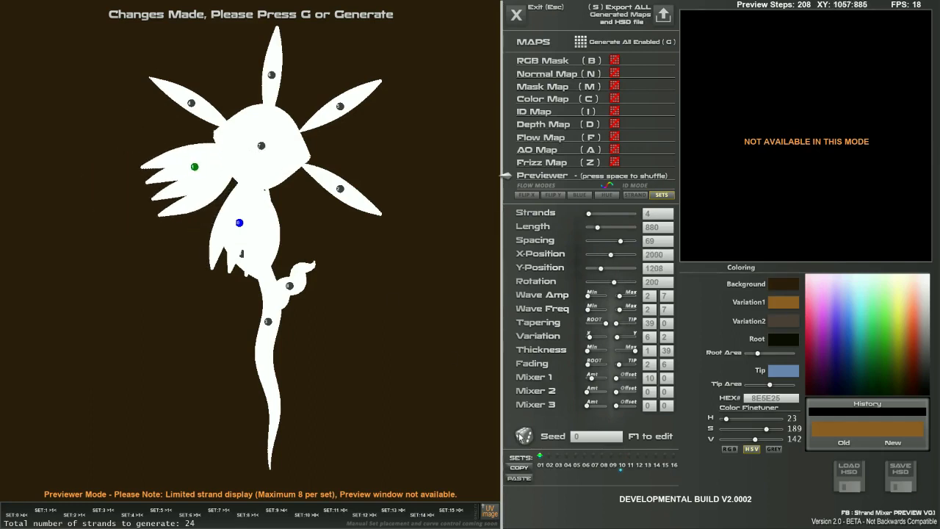
Paste the four-strand petal over set 04 and attach it at the flower's upper left at X 1988, Y 1112, rotation 138.
{"action": "left_click", "coordinate": [568, 461]}
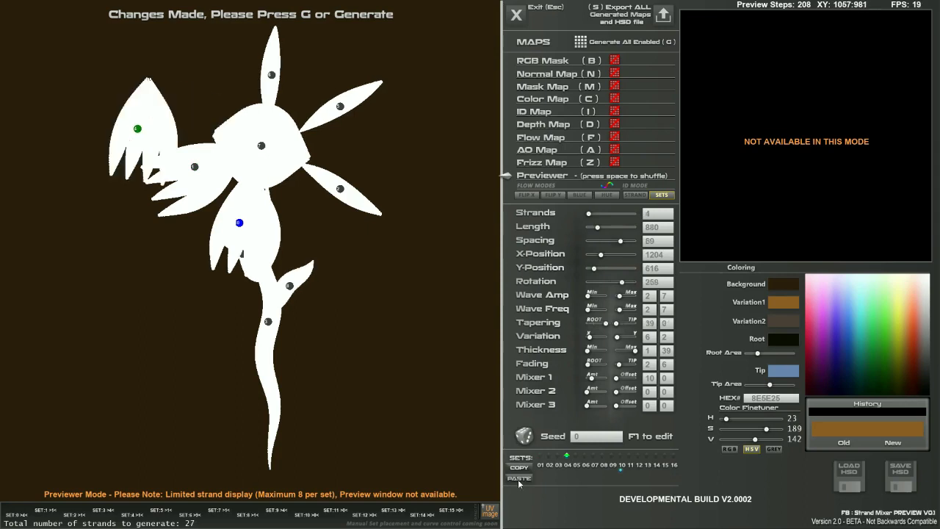
{"action": "left_click_drag", "start_coordinate": [196, 118], "coordinate": [166, 96]}
{"action": "mouse_move", "coordinate": [201, 97]}
{"action": "right_mouse_down"}
{"action": "mouse_move", "coordinate": [254, 97]}
{"action": "mouse_move", "coordinate": [192, 97]}
{"action": "right_mouse_up"}
{"action": "left_click_drag", "start_coordinate": [192, 97], "coordinate": [244, 132]}
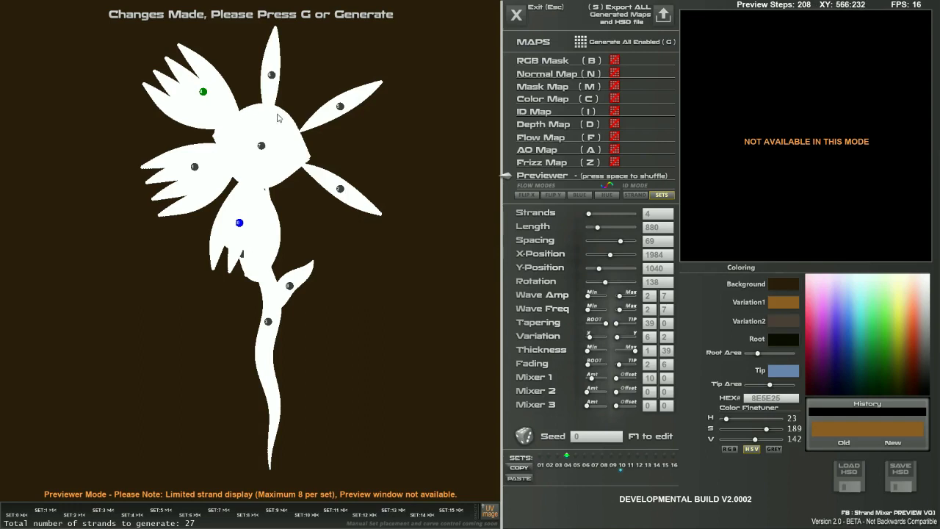
{"action": "left_click_drag", "start_coordinate": [227, 114], "coordinate": [243, 140]}
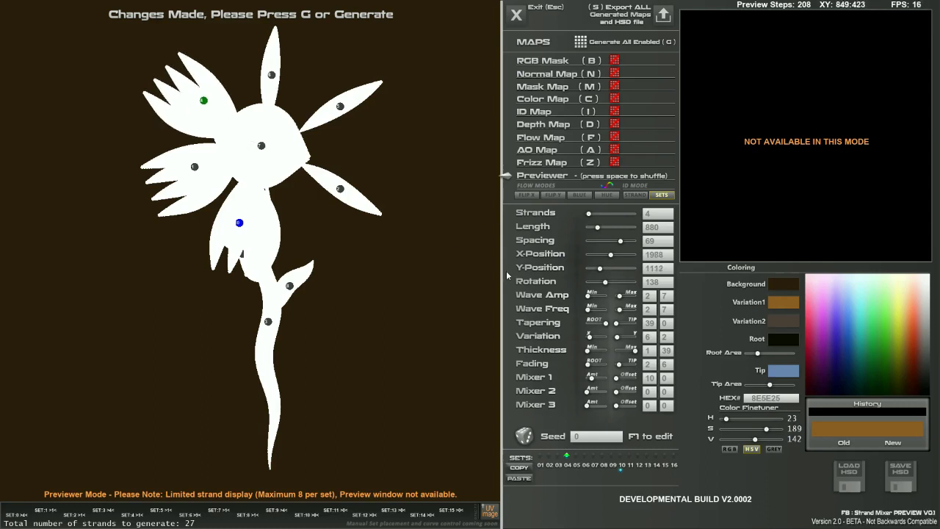
Paste the four-strand petal over the top petal in set 06, rotate it to 76, and attach it above the flower's centre.
{"action": "left_click", "coordinate": [272, 74]}
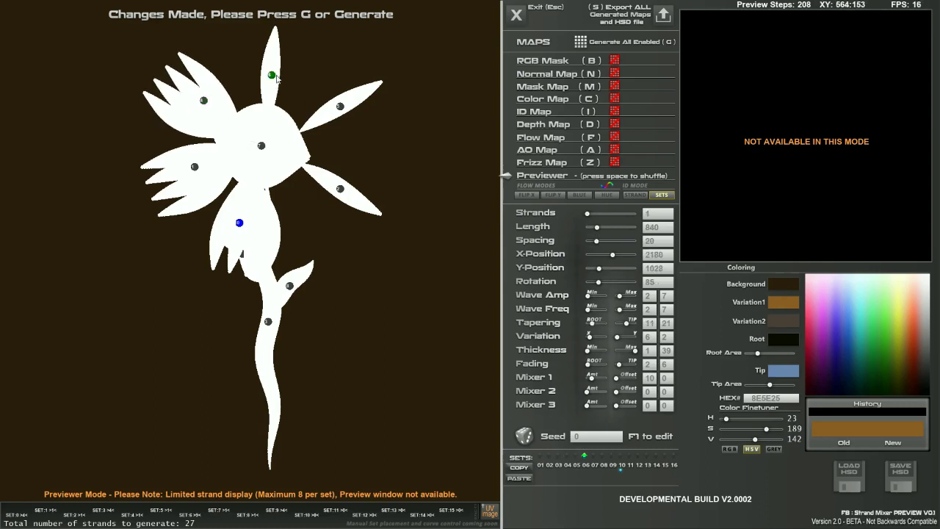
{"action": "left_click", "coordinate": [517, 476]}
{"action": "left_click_drag", "start_coordinate": [273, 147], "coordinate": [271, 131]}
{"action": "right_click_drag", "start_coordinate": [270, 127], "coordinate": [106, 129]}
{"action": "left_click", "coordinate": [181, 125]}
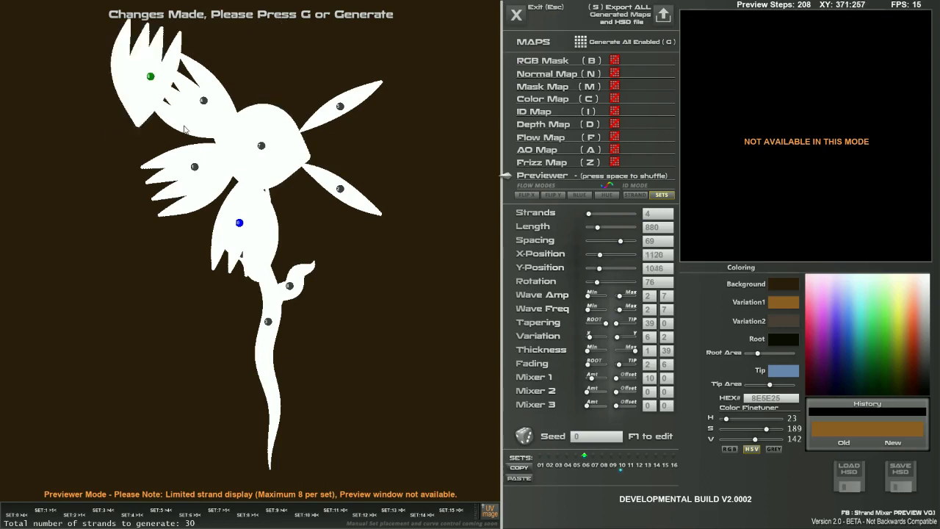
{"action": "left_click_drag", "start_coordinate": [296, 108], "coordinate": [271, 148]}
Paste the four-strand petal over set 05, rotate it outward, and attach it to the right side of the flower's centre.
{"action": "left_click", "coordinate": [340, 107]}
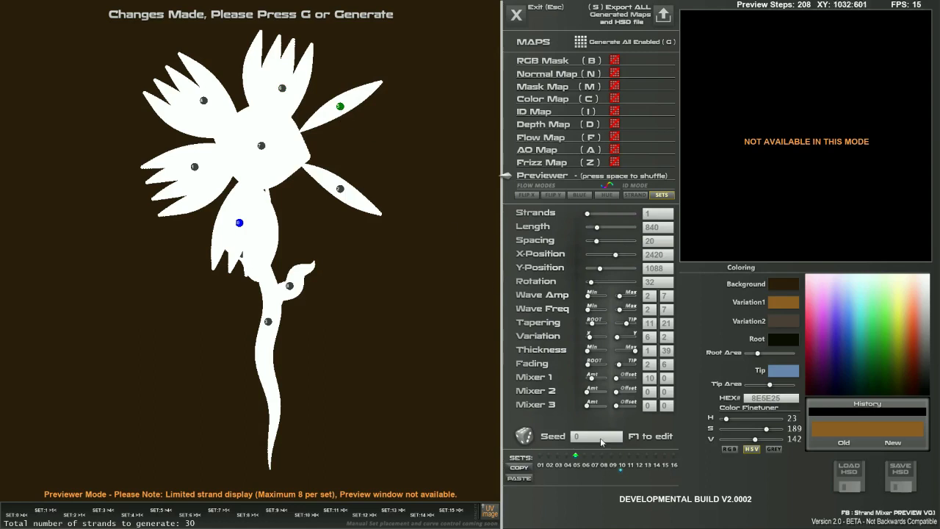
{"action": "left_click", "coordinate": [526, 478]}
{"action": "right_click_drag", "start_coordinate": [264, 148], "coordinate": [533, 162]}
{"action": "right_click_drag", "start_coordinate": [450, 127], "coordinate": [13, 154]}
{"action": "left_click_drag", "start_coordinate": [370, 140], "coordinate": [279, 148]}
Paste the four-strand petal over set 02 and attach it at the flower's lower right at X 2196, Y 1306, rotation 307.
{"action": "left_click", "coordinate": [341, 190]}
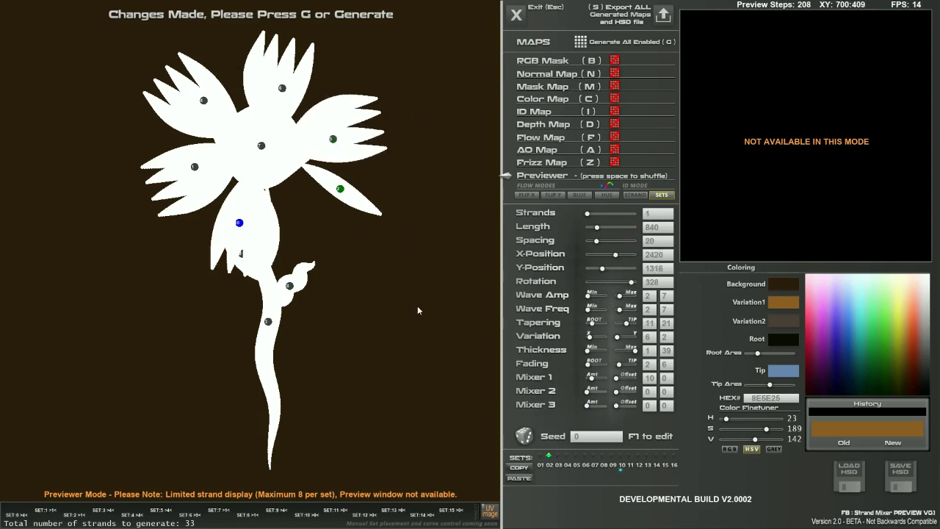
{"action": "left_click", "coordinate": [523, 478]}
{"action": "right_click_drag", "start_coordinate": [312, 217], "coordinate": [380, 192]}
{"action": "left_click_drag", "start_coordinate": [380, 189], "coordinate": [269, 168]}
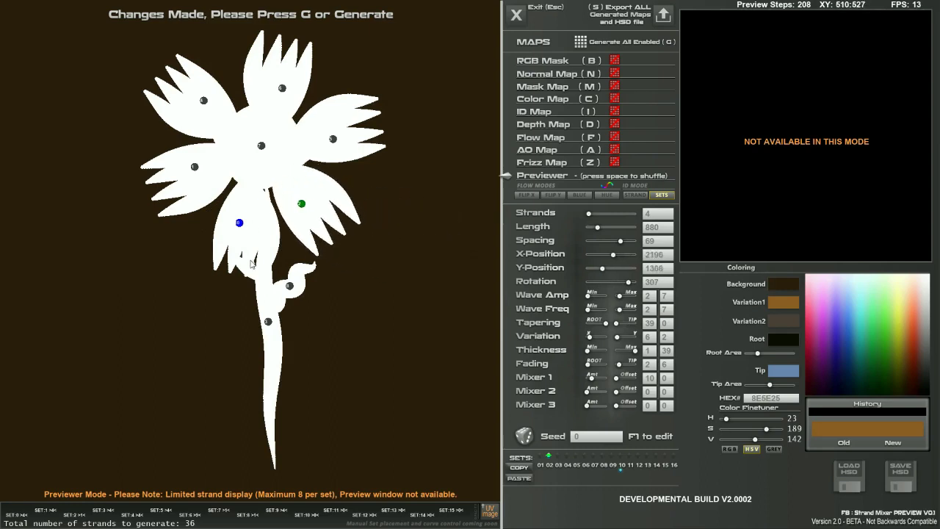
Rotate the stem to 271 and move it away from the flower to X 2476, Y 1940.
{"action": "left_click", "coordinate": [269, 323]}
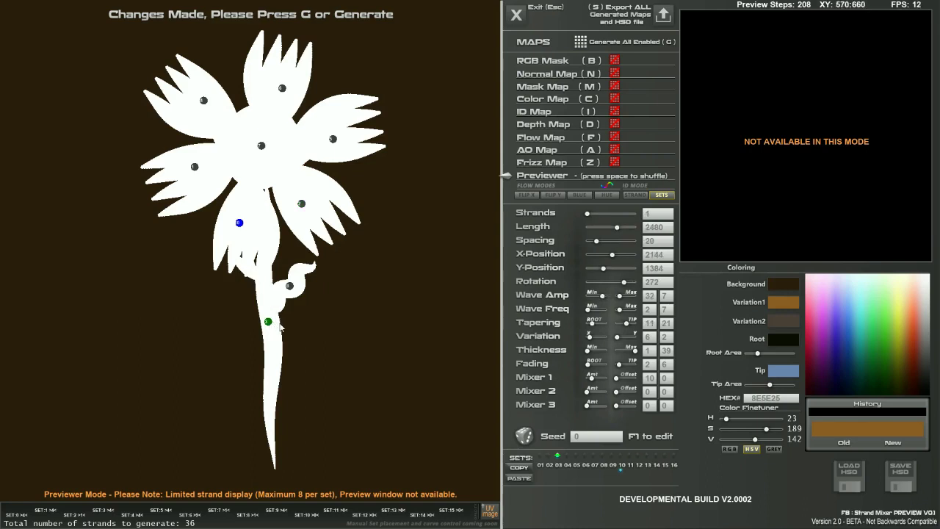
{"action": "right_click_drag", "start_coordinate": [270, 323], "coordinate": [378, 334]}
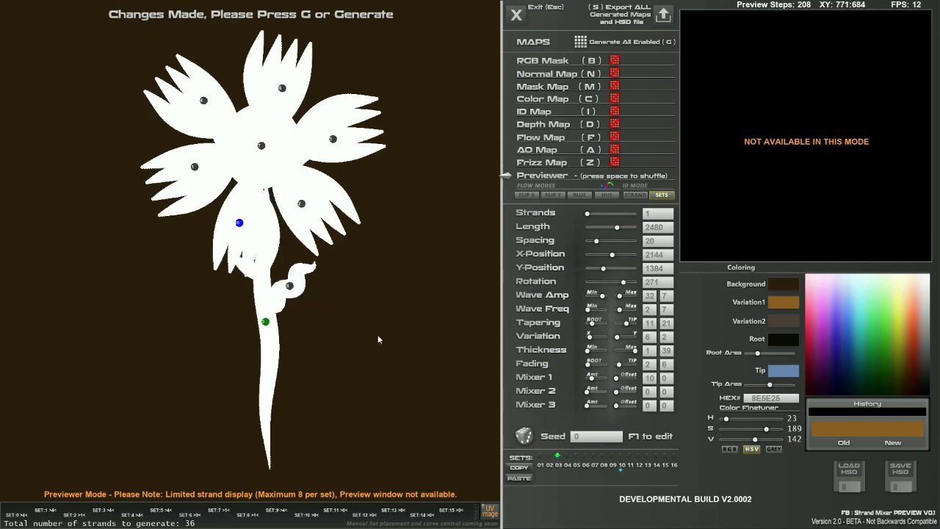
{"action": "left_click_drag", "start_coordinate": [298, 324], "coordinate": [302, 238]}
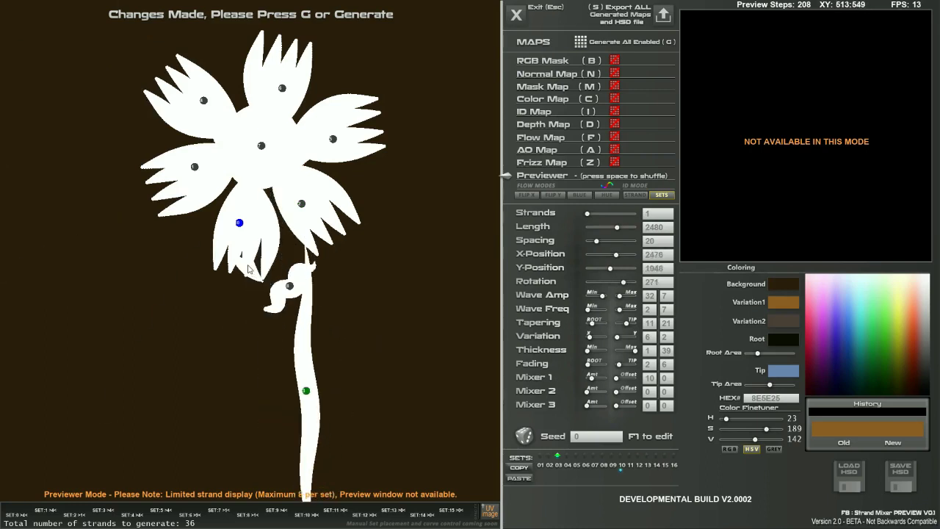
Move both leaves clear of the stem, rotating the set 09 leaf to 155 and setting the set 08 leaf's wave freq max to 8.
{"action": "left_click", "coordinate": [244, 271]}
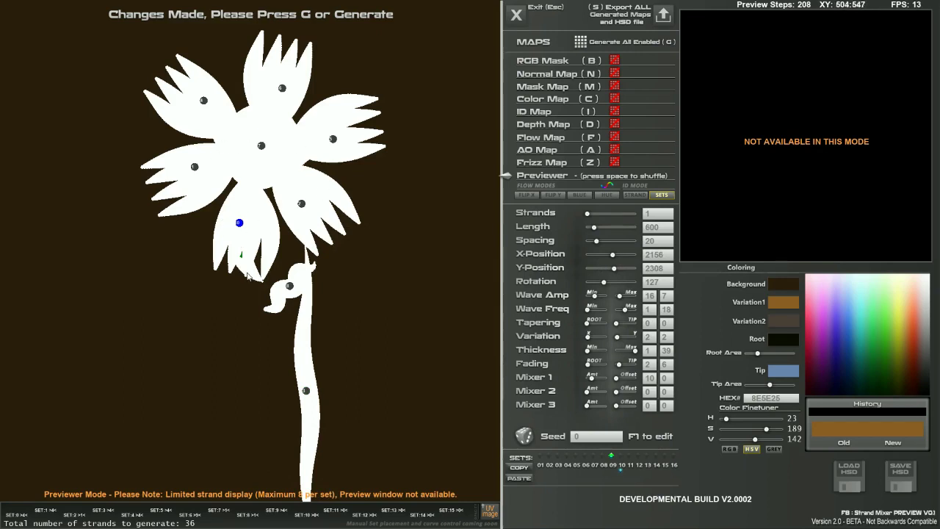
{"action": "right_click_drag", "start_coordinate": [242, 262], "coordinate": [222, 251]}
{"action": "left_click_drag", "start_coordinate": [222, 252], "coordinate": [246, 339]}
{"action": "left_click", "coordinate": [290, 287]}
{"action": "left_click_drag", "start_coordinate": [286, 288], "coordinate": [391, 296]}
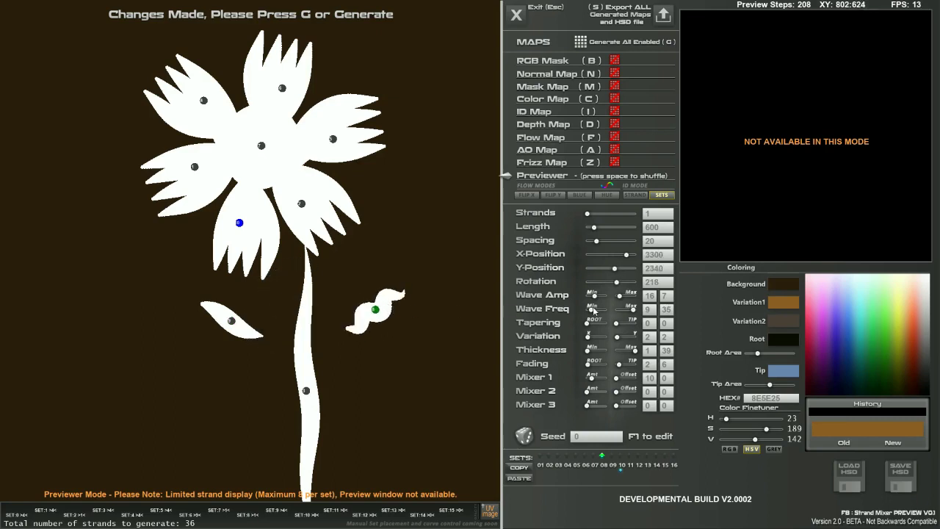
{"action": "left_click_drag", "start_coordinate": [635, 309], "coordinate": [619, 309]}
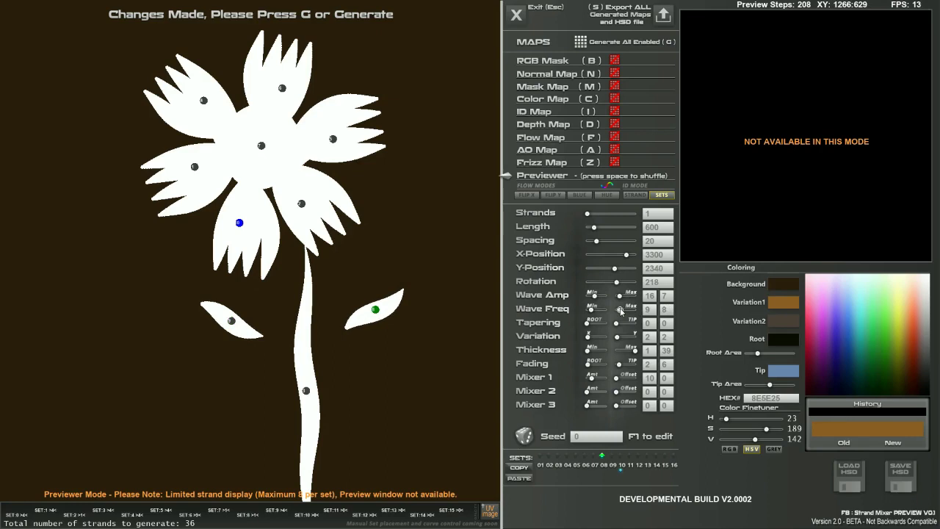
Reattach the stem under the flower's centre and place the set 09 leaf on its left side at X 2176, Y 2540.
{"action": "left_click", "coordinate": [307, 391]}
{"action": "left_click_drag", "start_coordinate": [308, 390], "coordinate": [264, 171]}
{"action": "left_click", "coordinate": [231, 321]}
{"action": "left_click_drag", "start_coordinate": [233, 324], "coordinate": [267, 321]}
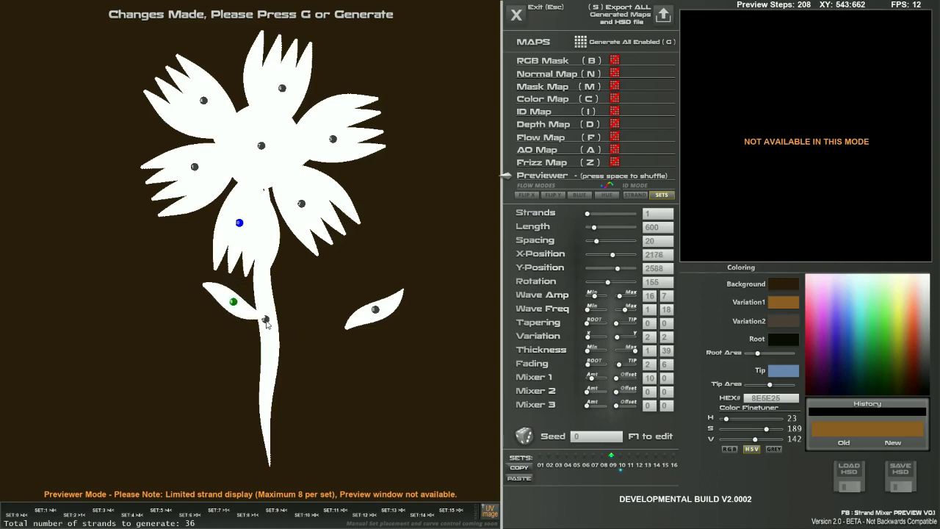
{"action": "left_click_drag", "start_coordinate": [381, 311], "coordinate": [266, 312]}
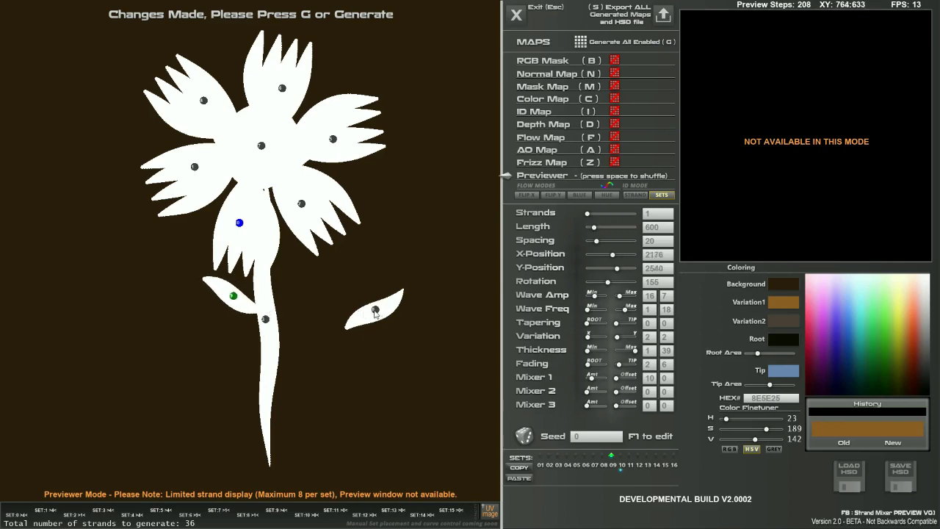
Move the set 08 leaf back to the stem and rotate it so it attaches pointing up on the right side.
{"action": "right_click", "coordinate": [374, 311]}
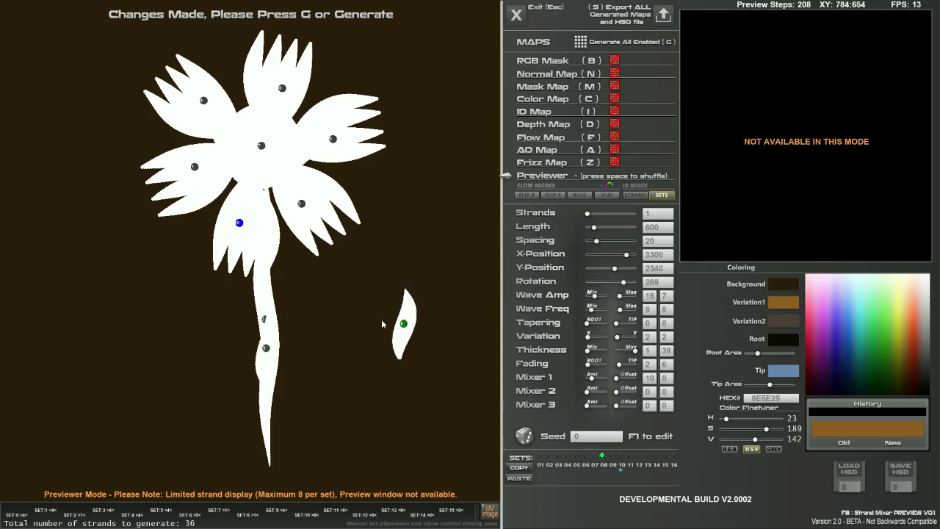
{"action": "left_click_drag", "start_coordinate": [271, 353], "coordinate": [329, 294]}
{"action": "key", "text": "z"}
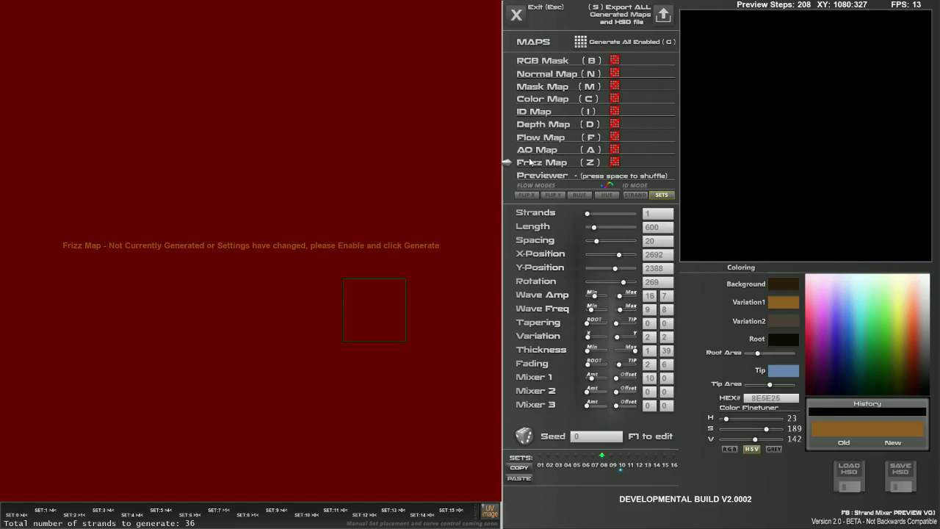
{"action": "left_click", "coordinate": [554, 177]}
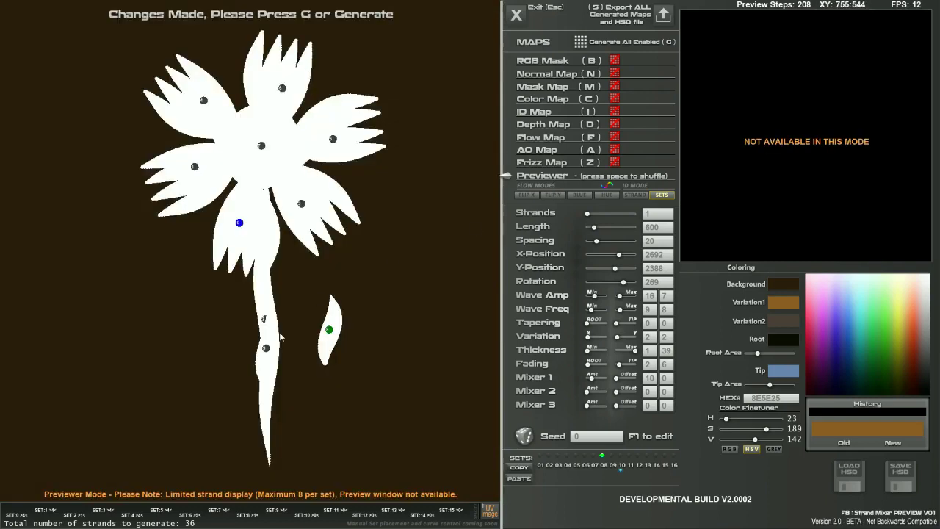
{"action": "left_click_drag", "start_coordinate": [328, 336], "coordinate": [304, 329]}
{"action": "right_click_drag", "start_coordinate": [309, 306], "coordinate": [329, 309]}
{"action": "left_click_drag", "start_coordinate": [328, 310], "coordinate": [317, 284]}
Rotate the set 09 leaf to 130, attach it lower on the stem's left side, and shuffle the seed.
{"action": "left_click_drag", "start_coordinate": [272, 346], "coordinate": [225, 347]}
{"action": "right_click_drag", "start_coordinate": [225, 347], "coordinate": [185, 333]}
{"action": "left_click_drag", "start_coordinate": [185, 333], "coordinate": [270, 379]}
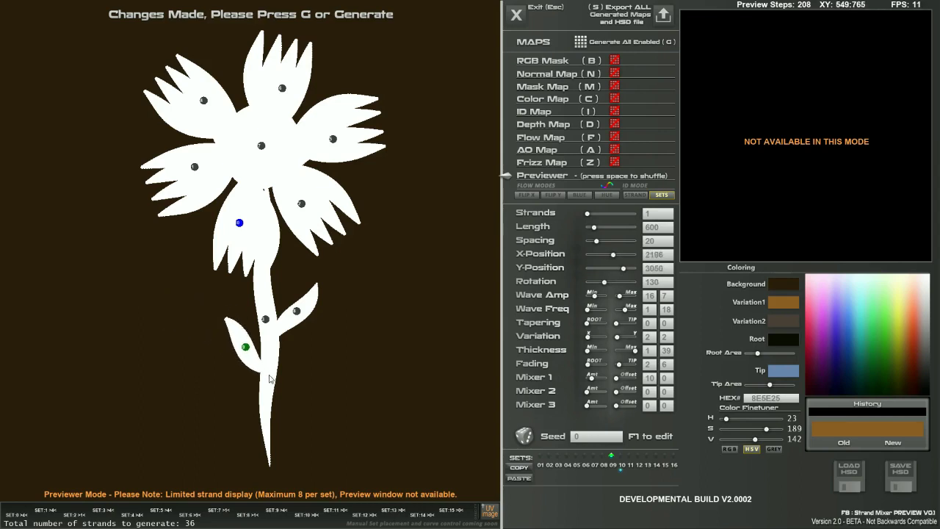
{"action": "key", "text": "space"}
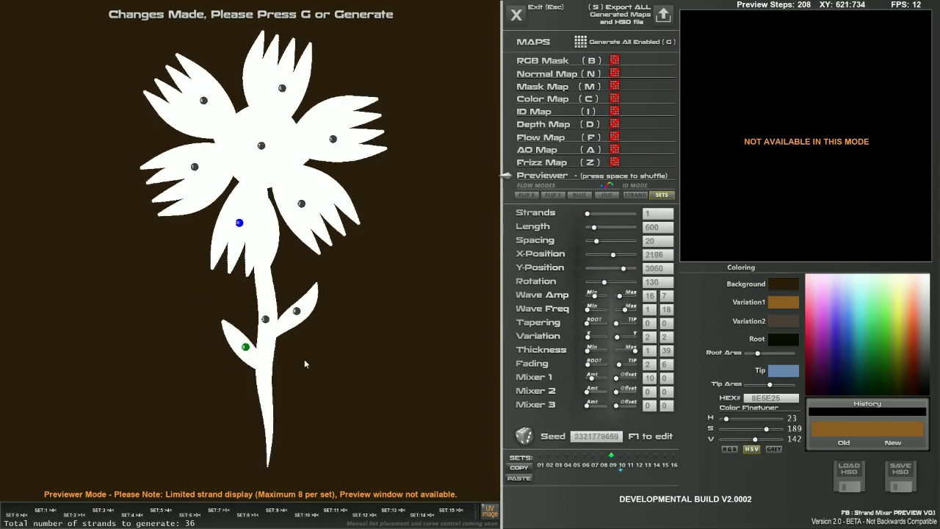
Shuffle the seed repeatedly until the stem curves and both leaves connect to it.
{"action": "key", "text": "space"}
{"action": "key", "text": "space"}
{"action": "key", "text": "space"}
{"action": "key", "text": "space"}
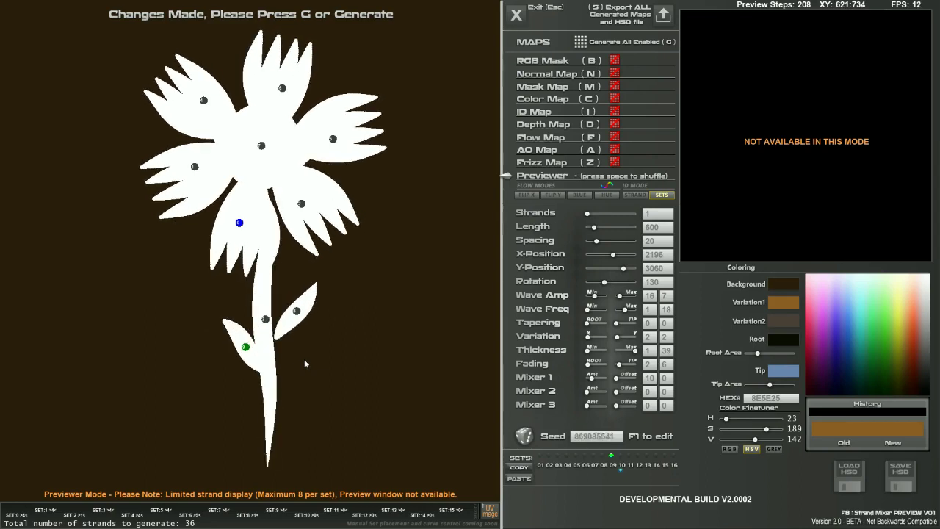
{"action": "key", "text": "space"}
{"action": "key", "text": "space"}
{"action": "key", "text": "space"}
{"action": "key", "text": "space"}
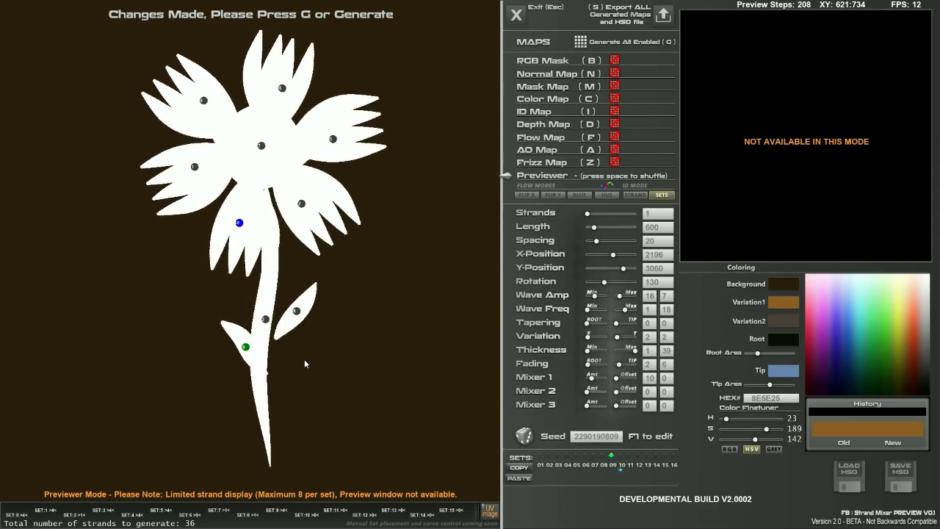
{"action": "key", "text": "space"}
{"action": "key", "text": "space"}
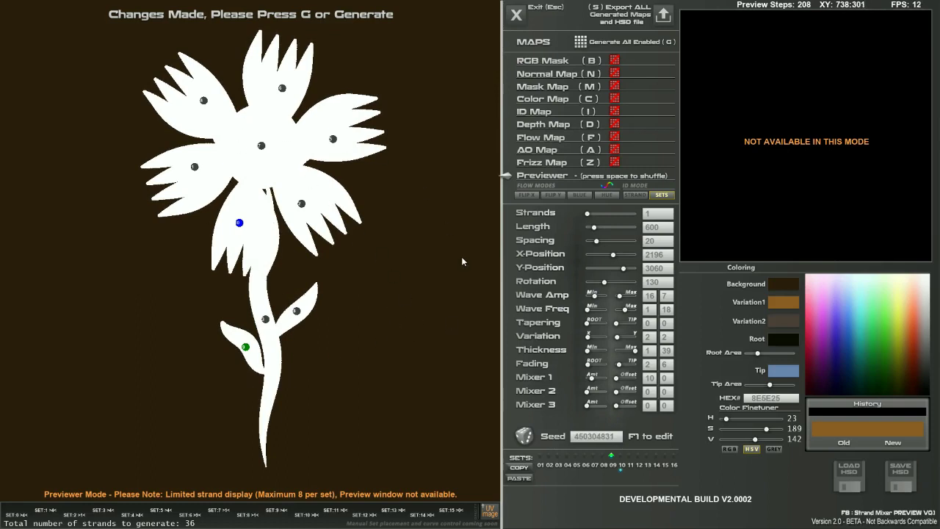
Set the background colour to black (000000).
{"action": "left_click", "coordinate": [784, 286]}
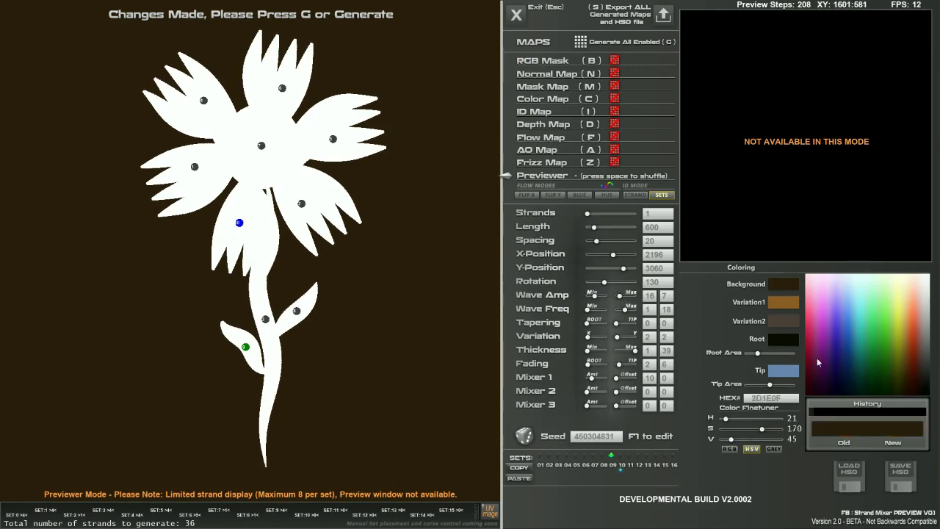
{"action": "left_click", "coordinate": [825, 413]}
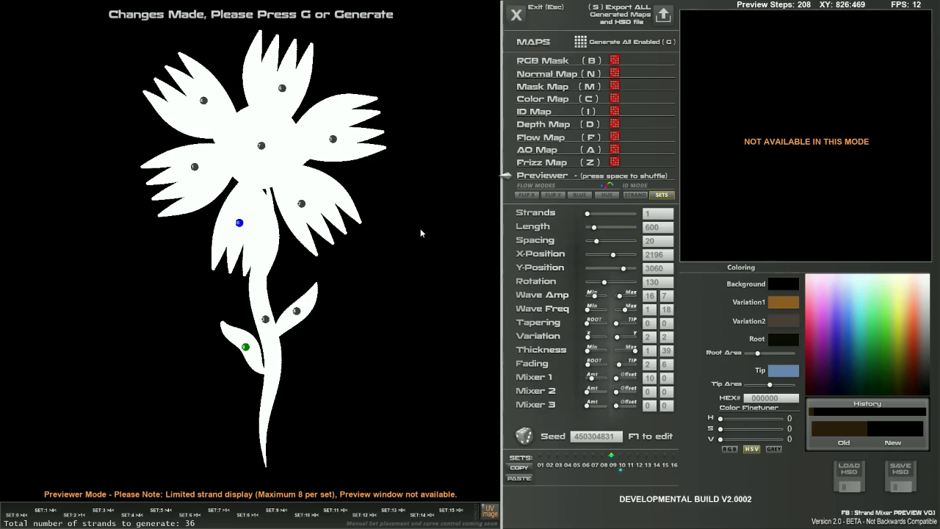
Switch to Adobe Photoshop 2020 and paste the captured screen into a new 256 × 256 pixel document.
{"action": "key", "text": "alt+Tab"}
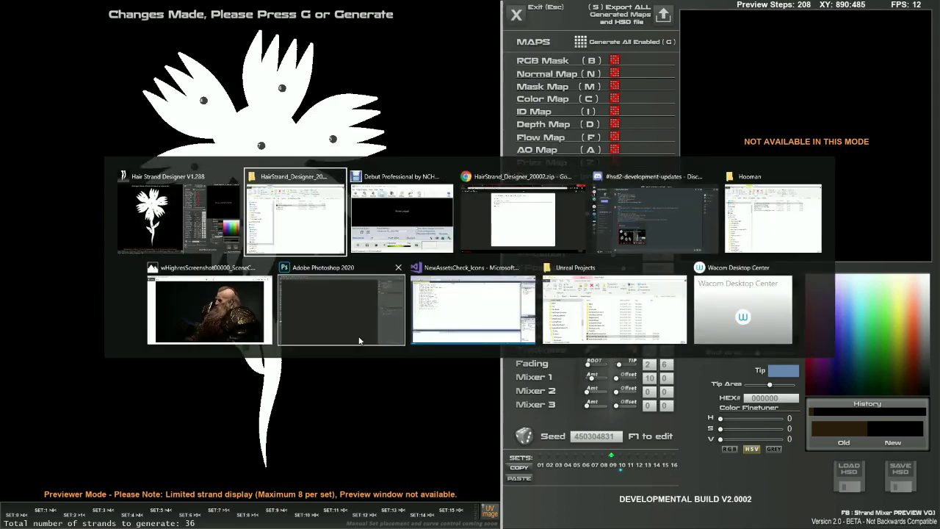
{"action": "left_click", "coordinate": [334, 323]}
{"action": "left_click", "coordinate": [21, 5]}
{"action": "left_click", "coordinate": [33, 21]}
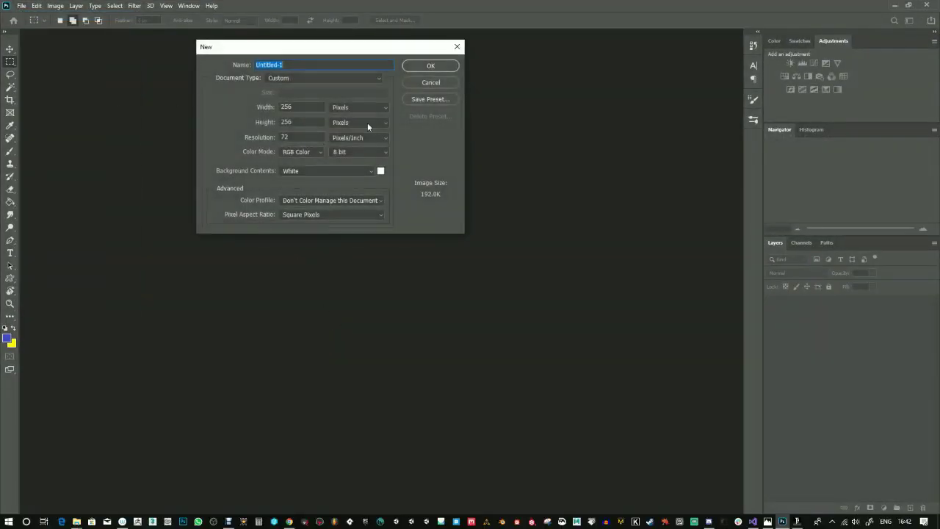
{"action": "left_click", "coordinate": [443, 66]}
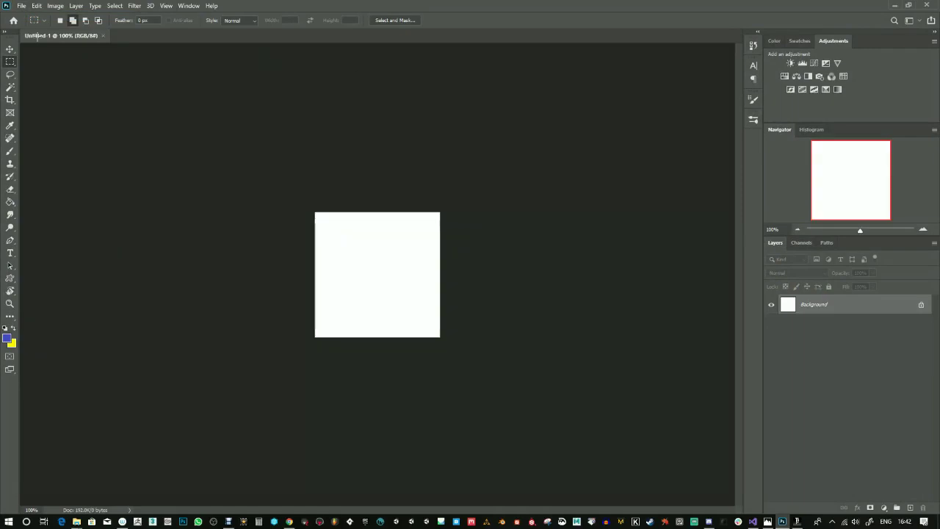
{"action": "key", "text": "ctrl+v"}
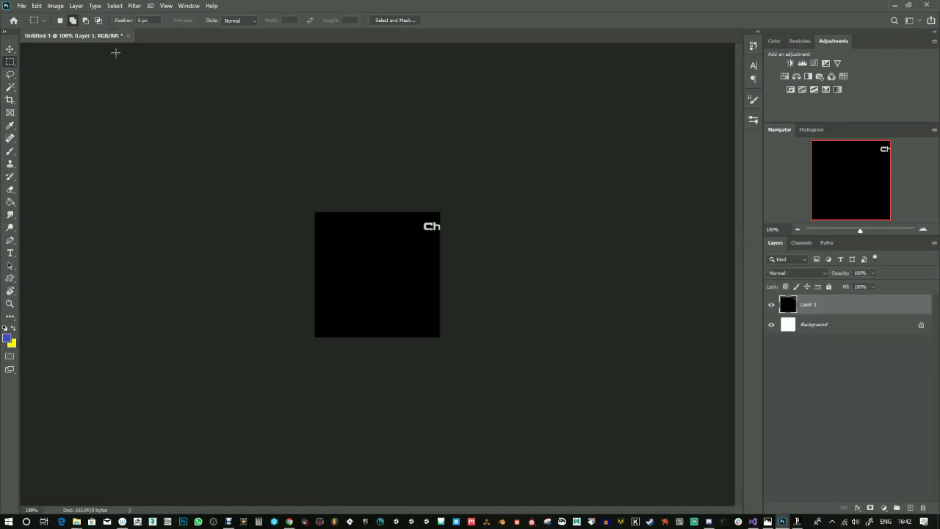
Create a second document at the clipboard image's size and paste the full screen capture into it.
{"action": "left_click", "coordinate": [21, 5]}
{"action": "left_click", "coordinate": [30, 17]}
{"action": "left_click", "coordinate": [429, 65]}
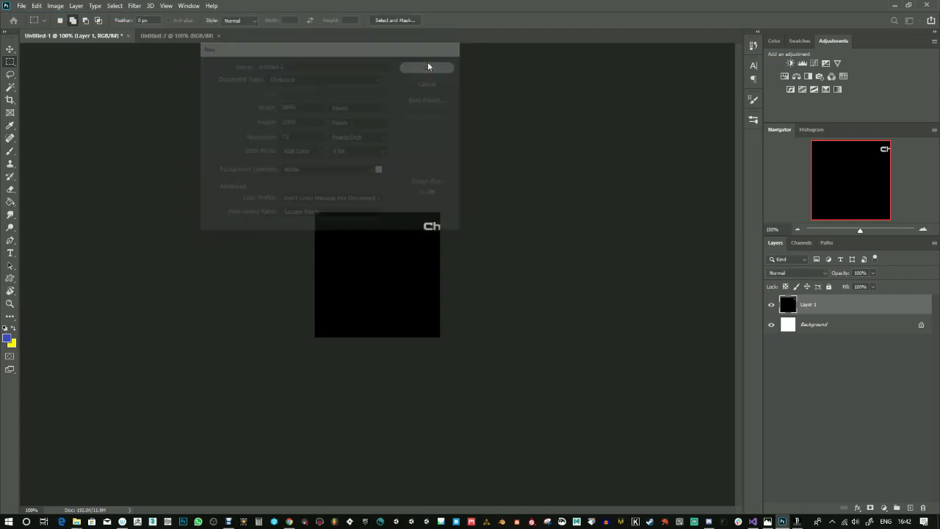
{"action": "key", "text": "ctrl+v"}
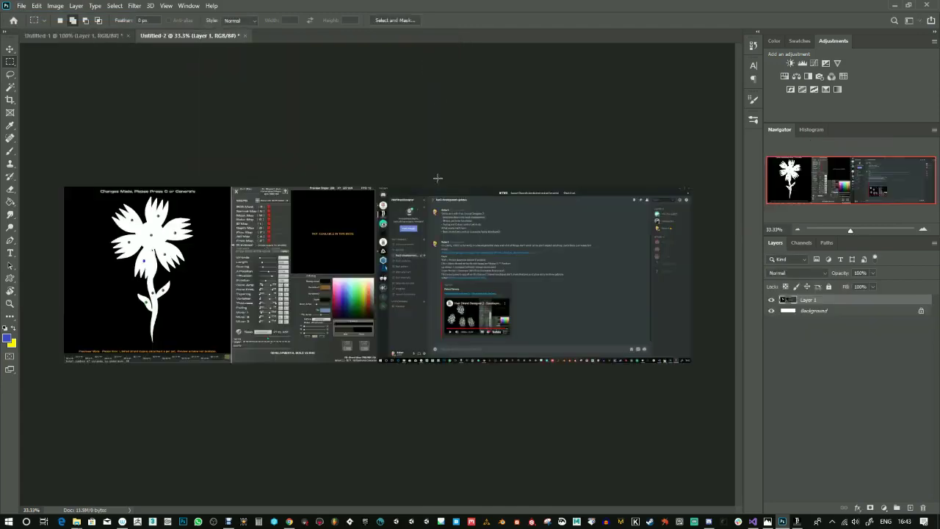
Crop the pasted capture to a rectangle around the flower, its stem and leaves.
{"action": "left_click_drag", "start_coordinate": [102, 195], "coordinate": [201, 345]}
{"action": "key", "text": "alt+e"}
{"action": "left_click", "coordinate": [60, 105]}
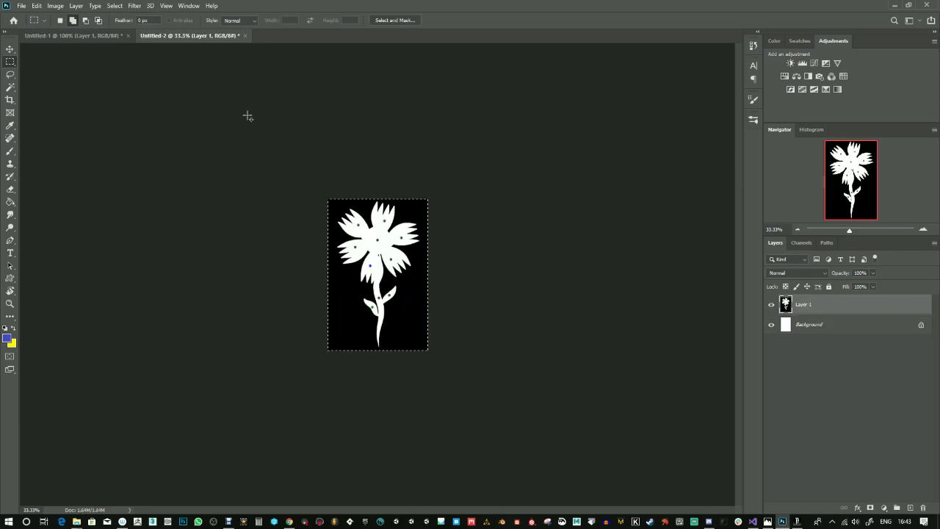
Paint over the set handles on the petals, centre, stem and leaves with a 25 px white brush.
{"action": "key", "text": "ctrl+0"}
{"action": "left_click", "coordinate": [10, 150]}
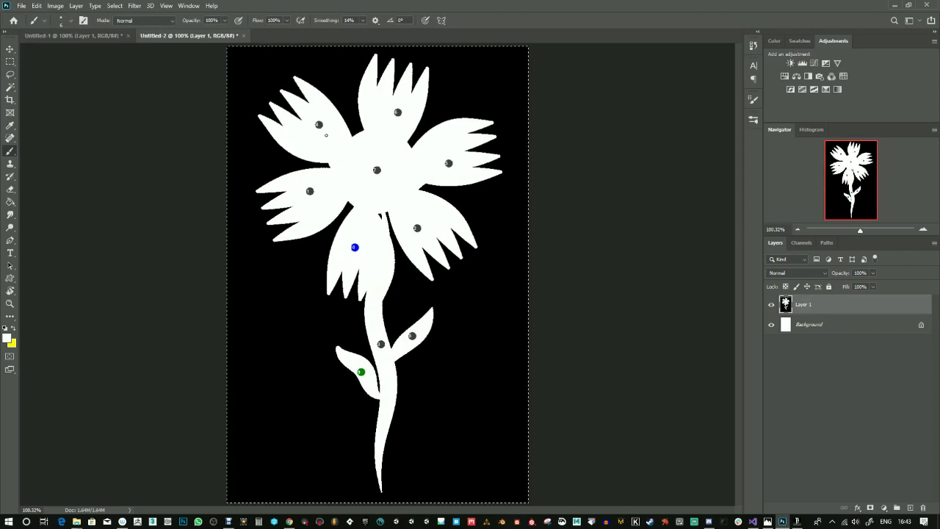
{"action": "key", "text": "bracketright"}
{"action": "key", "text": "bracketright"}
{"action": "key", "text": "bracketright"}
{"action": "key", "text": "bracketright"}
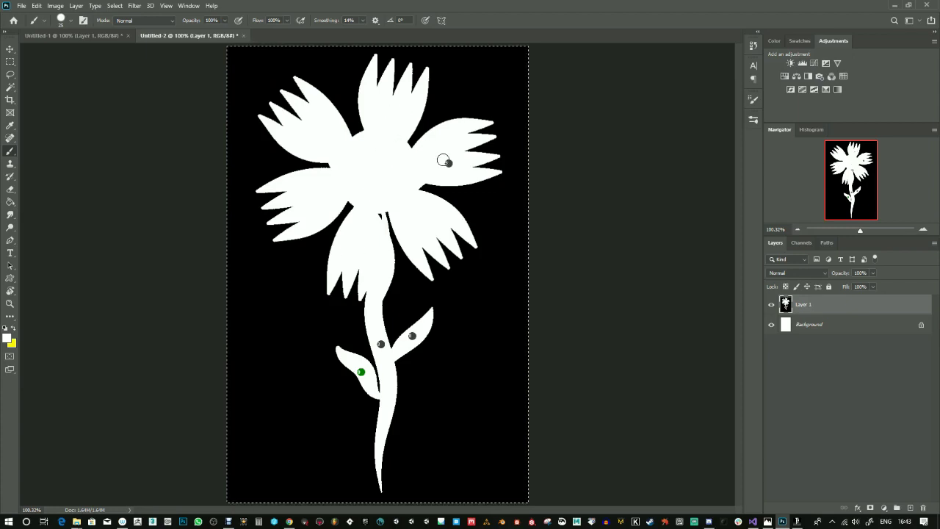
{"action": "left_click", "coordinate": [379, 344]}
{"action": "left_click", "coordinate": [362, 371]}
Apply the Oil Paint filter to the flower layer with increased stylization, cleanliness and scale.
{"action": "left_click", "coordinate": [134, 6]}
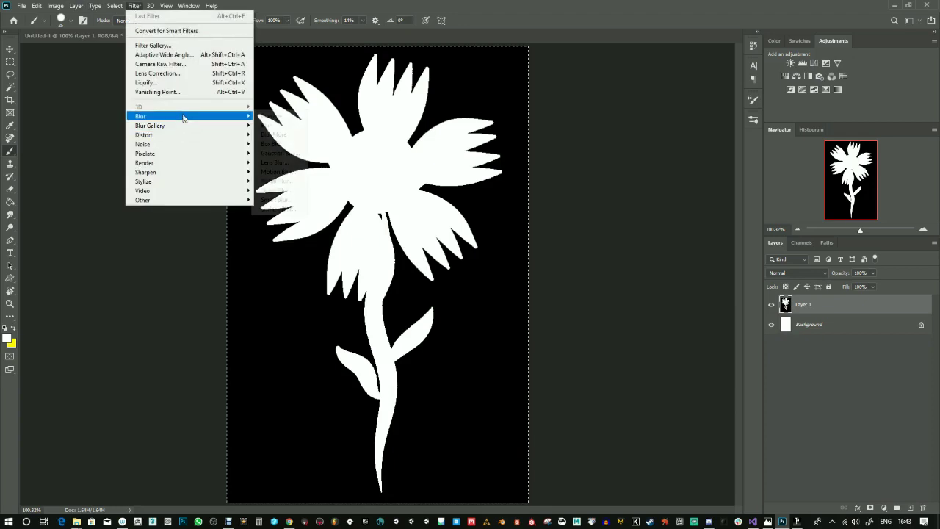
{"action": "mouse_move", "coordinate": [168, 184]}
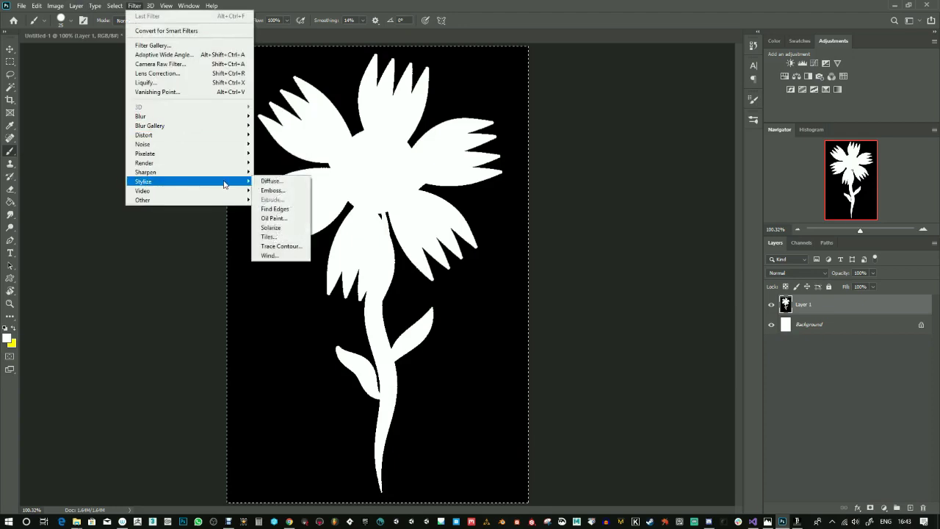
{"action": "left_click", "coordinate": [276, 213]}
{"action": "left_click_drag", "start_coordinate": [306, 79], "coordinate": [329, 100]}
{"action": "left_click", "coordinate": [333, 130]}
{"action": "left_click", "coordinate": [333, 131]}
{"action": "mouse_move", "coordinate": [314, 49]}
{"action": "left_mouse_down"}
{"action": "mouse_move", "coordinate": [329, 118]}
{"action": "mouse_move", "coordinate": [325, 73]}
{"action": "left_mouse_up"}
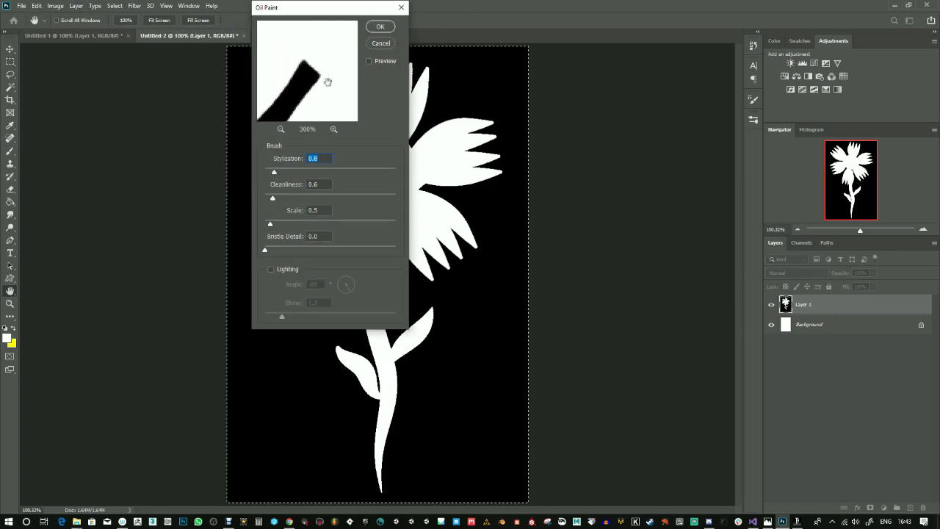
{"action": "left_click", "coordinate": [286, 171]}
{"action": "left_click", "coordinate": [281, 198]}
{"action": "left_click", "coordinate": [287, 224]}
{"action": "left_click_drag", "start_coordinate": [315, 8], "coordinate": [316, 58]}
{"action": "mouse_move", "coordinate": [317, 94]}
{"action": "left_mouse_down"}
{"action": "mouse_move", "coordinate": [331, 101]}
{"action": "mouse_move", "coordinate": [325, 130]}
{"action": "mouse_move", "coordinate": [336, 116]}
{"action": "left_mouse_up"}
{"action": "left_click", "coordinate": [382, 77]}
{"action": "key", "text": "b"}
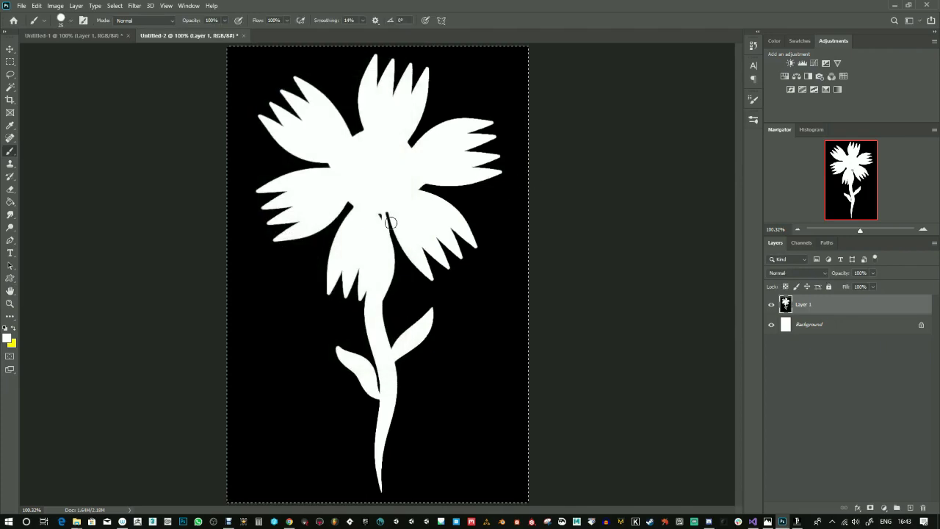
Check the flower's edges up close and duplicate Layer 1.
{"action": "left_click_drag", "start_coordinate": [863, 230], "coordinate": [872, 230]}
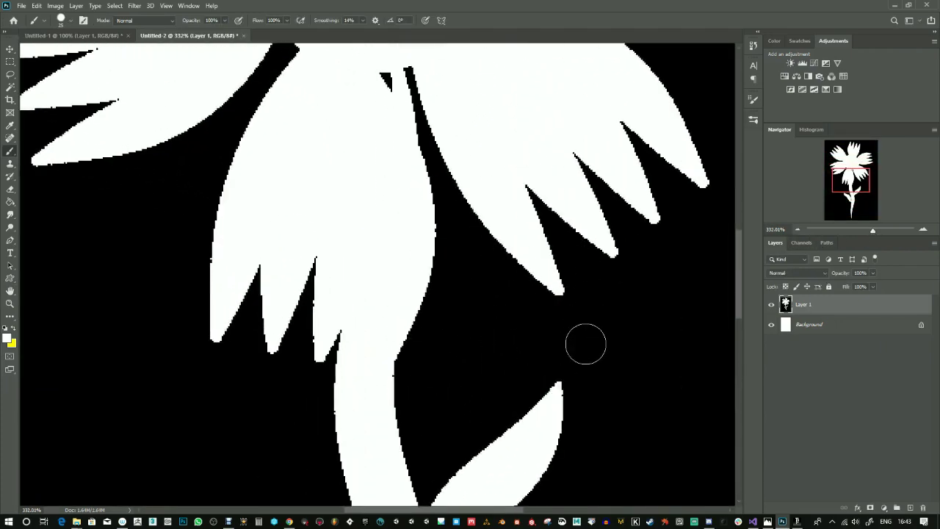
{"action": "left_click_drag", "start_coordinate": [878, 231], "coordinate": [858, 230]}
{"action": "left_click_drag", "start_coordinate": [845, 304], "coordinate": [910, 508]}
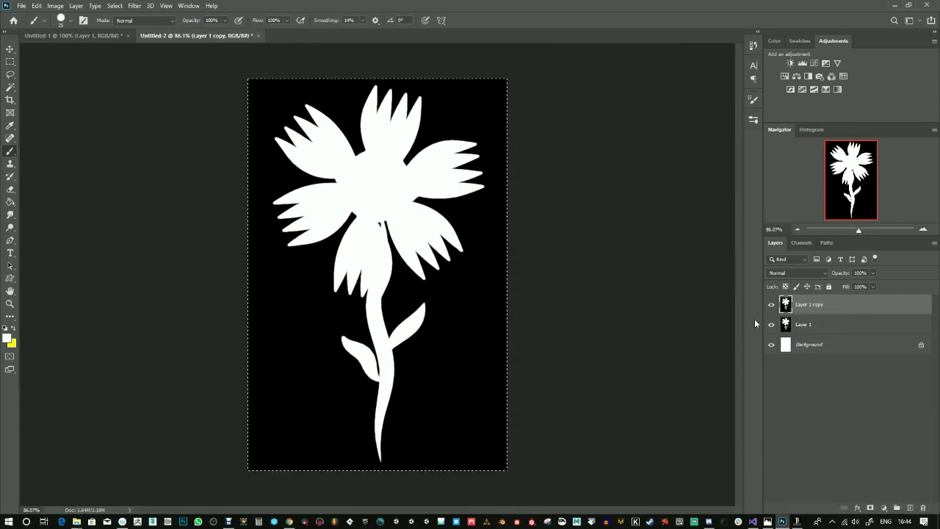
Apply a Gaussian Blur with a radius of 8.0 pixels to the duplicated flower layer.
{"action": "left_click", "coordinate": [135, 5]}
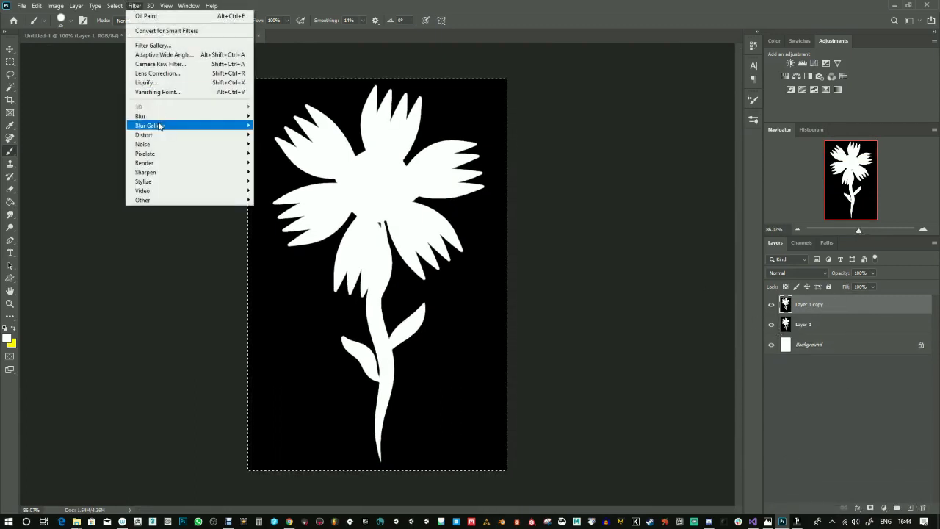
{"action": "mouse_move", "coordinate": [139, 116]}
{"action": "left_click", "coordinate": [301, 154]}
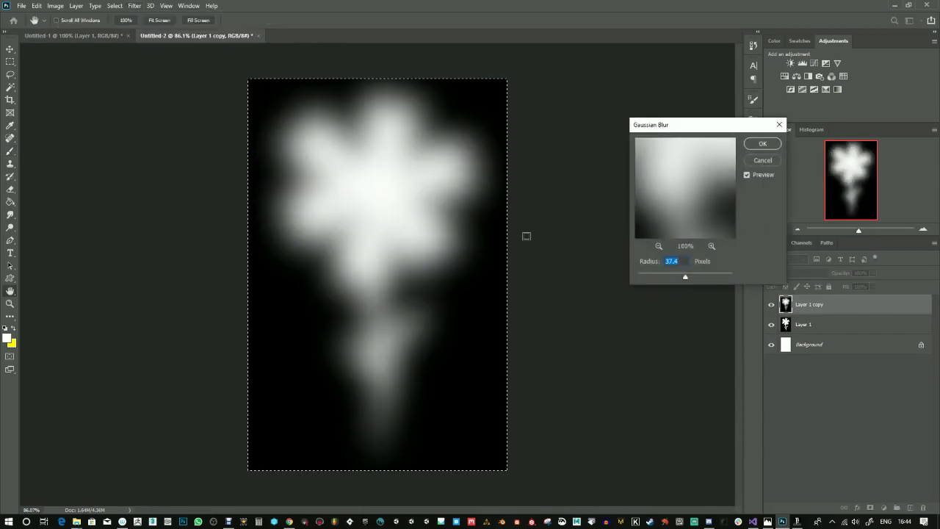
{"action": "left_click", "coordinate": [665, 277]}
{"action": "left_click_drag", "start_coordinate": [664, 278], "coordinate": [669, 278]}
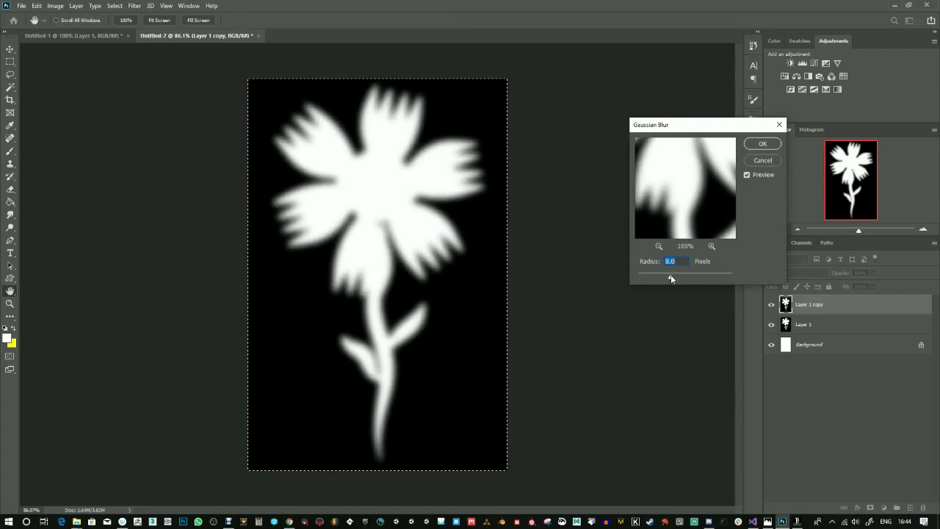
{"action": "left_click", "coordinate": [768, 149]}
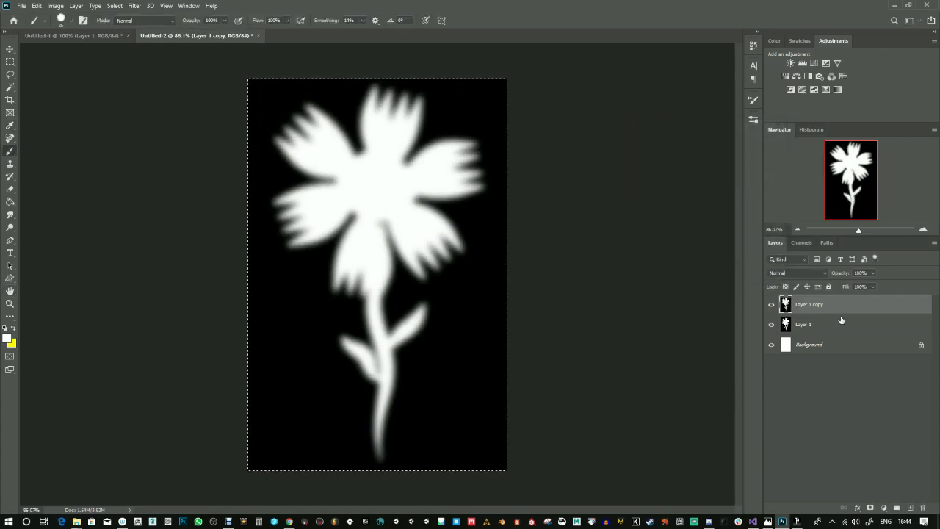
Widen the canvas to 930 pixels so that it is square.
{"action": "left_click", "coordinate": [55, 5]}
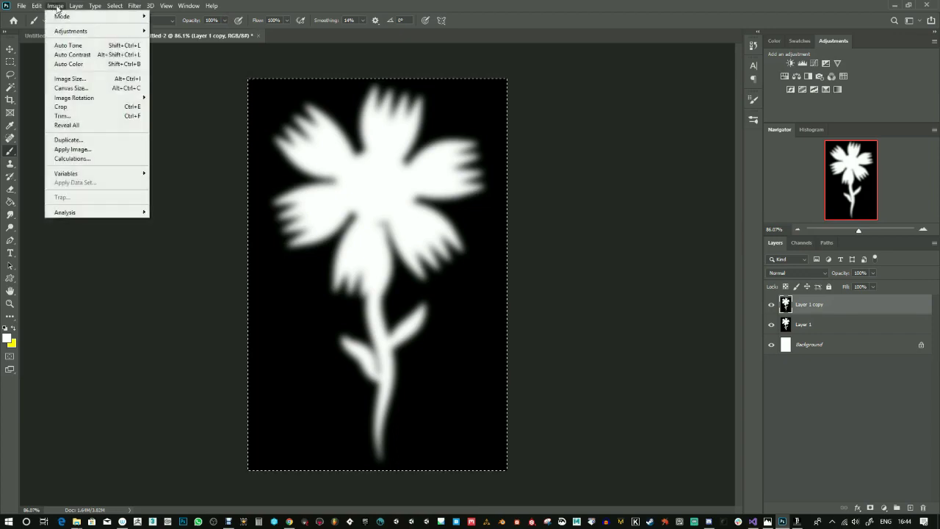
{"action": "left_click", "coordinate": [89, 91]}
{"action": "left_click_drag", "start_coordinate": [470, 167], "coordinate": [376, 166]}
{"action": "type", "text": "930"}
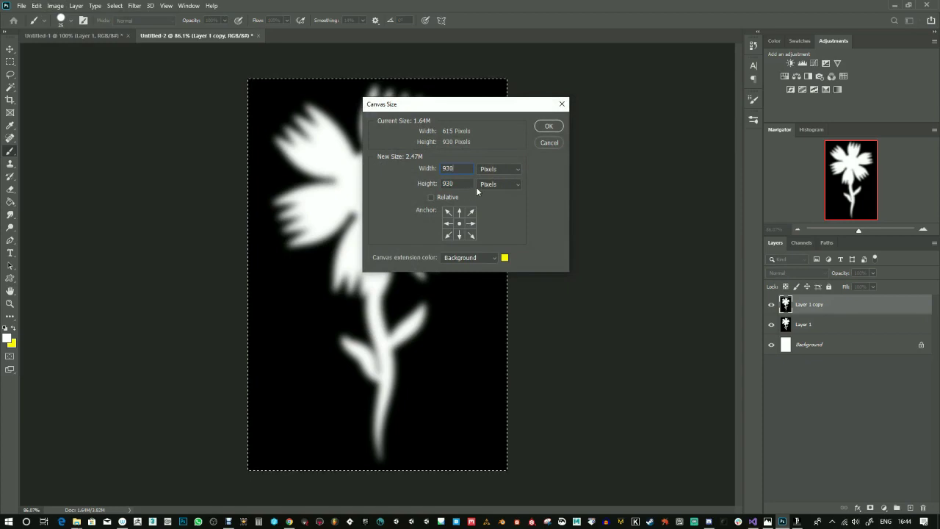
{"action": "left_click", "coordinate": [549, 126]}
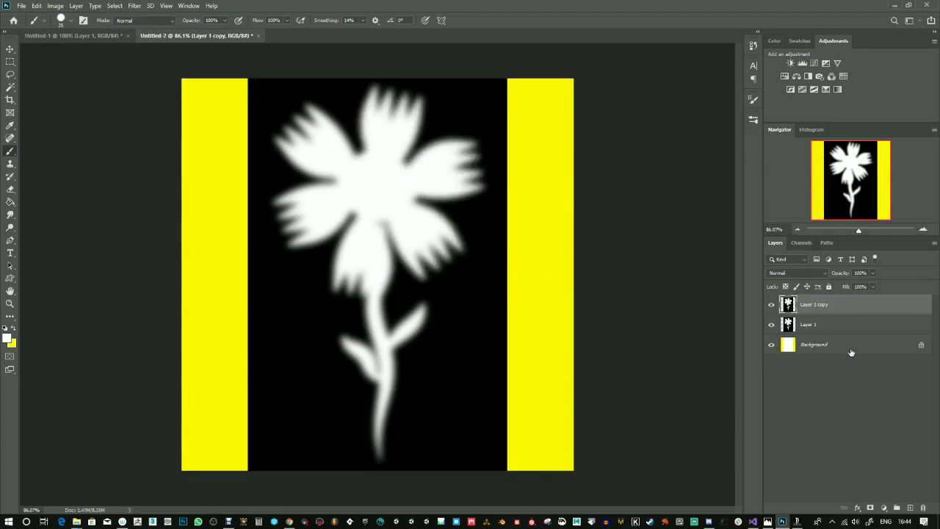
Unlock the background layer and turn it fully black using Levels with the output white level at 0.
{"action": "left_click", "coordinate": [921, 347]}
{"action": "key", "text": "ctrl+l"}
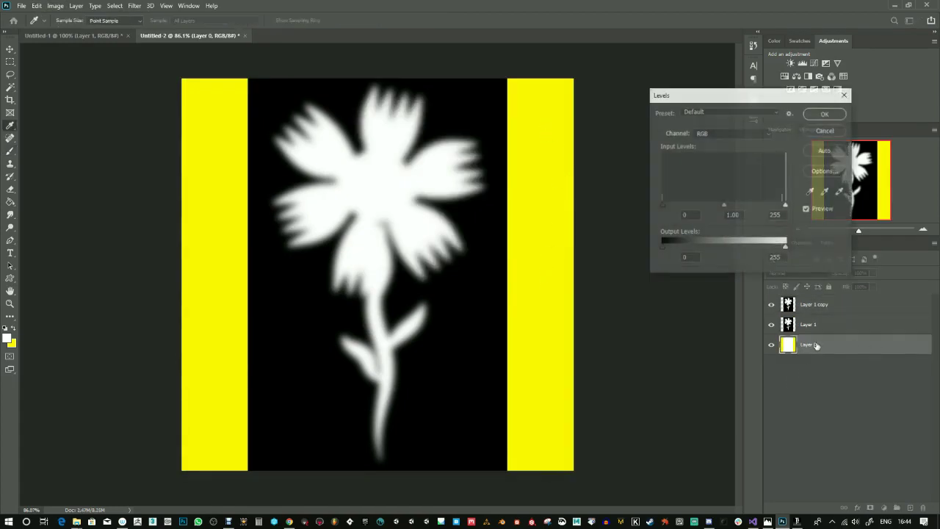
{"action": "left_click_drag", "start_coordinate": [784, 249], "coordinate": [605, 252]}
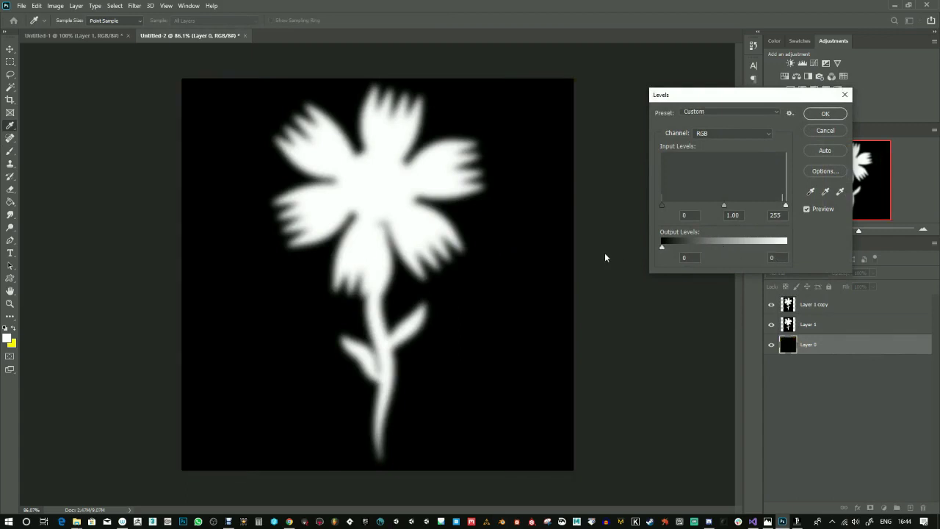
{"action": "left_click", "coordinate": [823, 114]}
{"action": "left_click", "coordinate": [472, 522]}
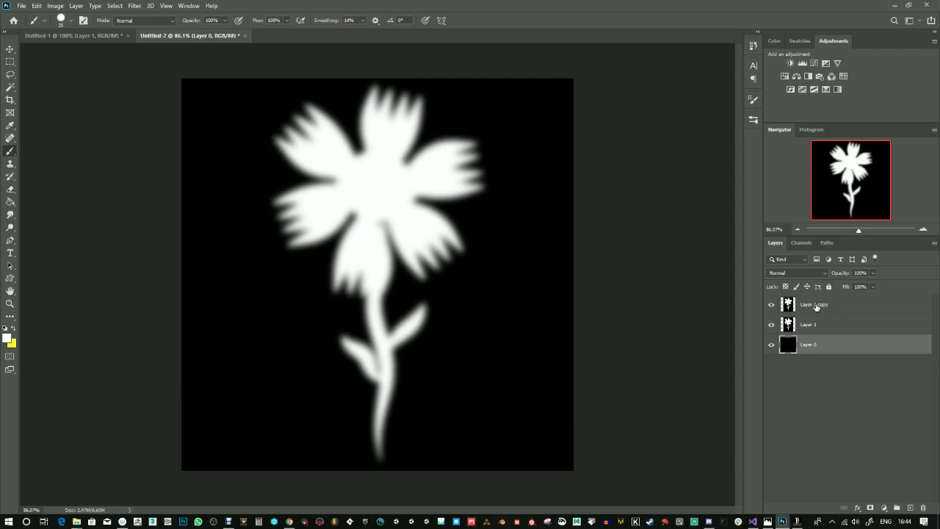
Try resizing the image to 1024 × 1024 pixels with Nearest Neighbor resampling.
{"action": "left_click", "coordinate": [9, 48]}
{"action": "left_click", "coordinate": [55, 5]}
{"action": "left_click", "coordinate": [86, 79]}
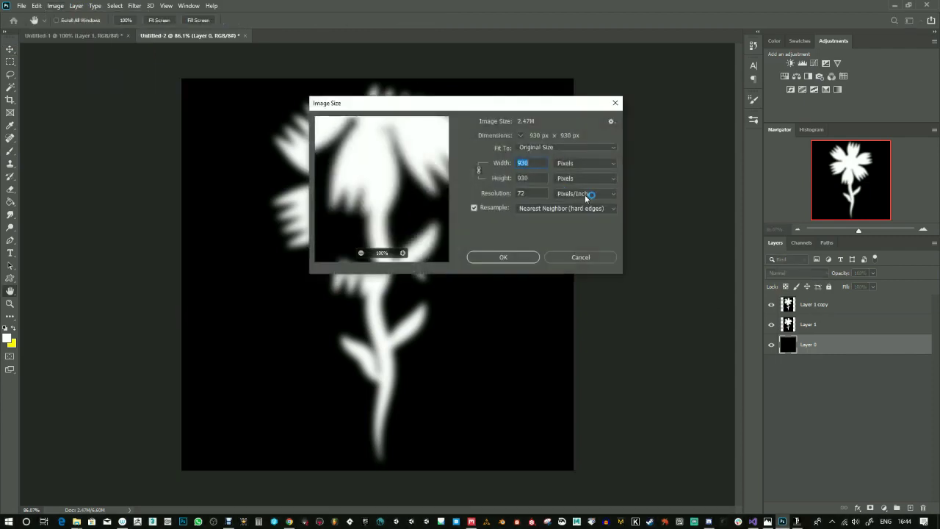
{"action": "type", "text": "1024"}
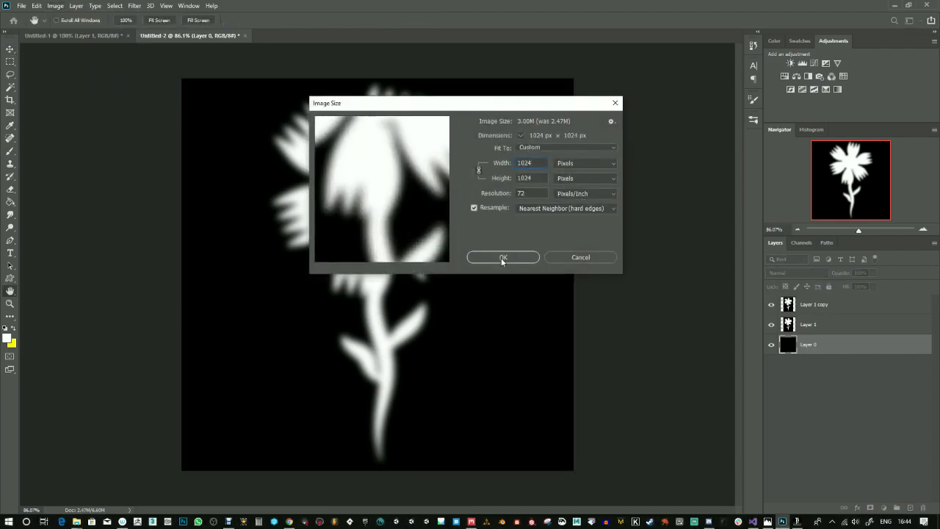
{"action": "left_click", "coordinate": [502, 258]}
{"action": "key", "text": "v"}
Resize the image to 1024 × 1024 pixels, using a Bicubic resampling method instead of Nearest Neighbor.
{"action": "left_click", "coordinate": [57, 5]}
{"action": "left_click", "coordinate": [77, 79]}
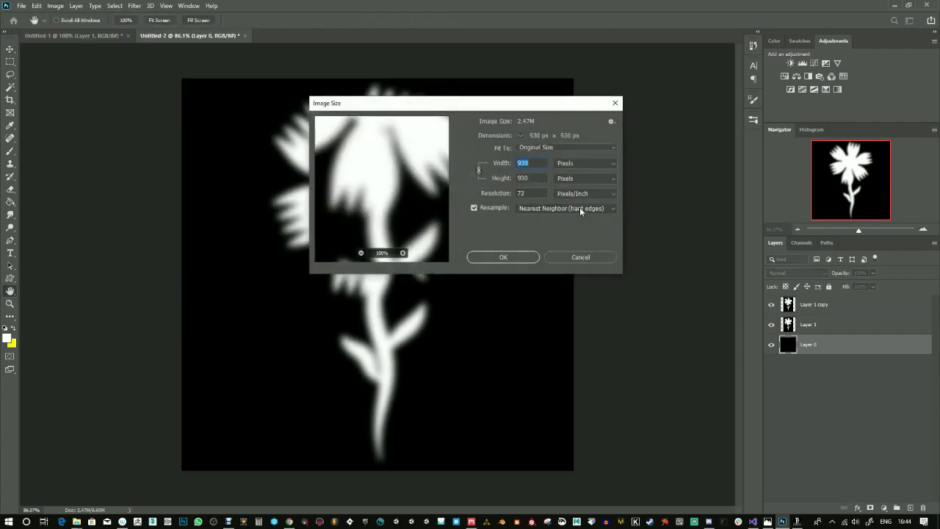
{"action": "type", "text": "1024"}
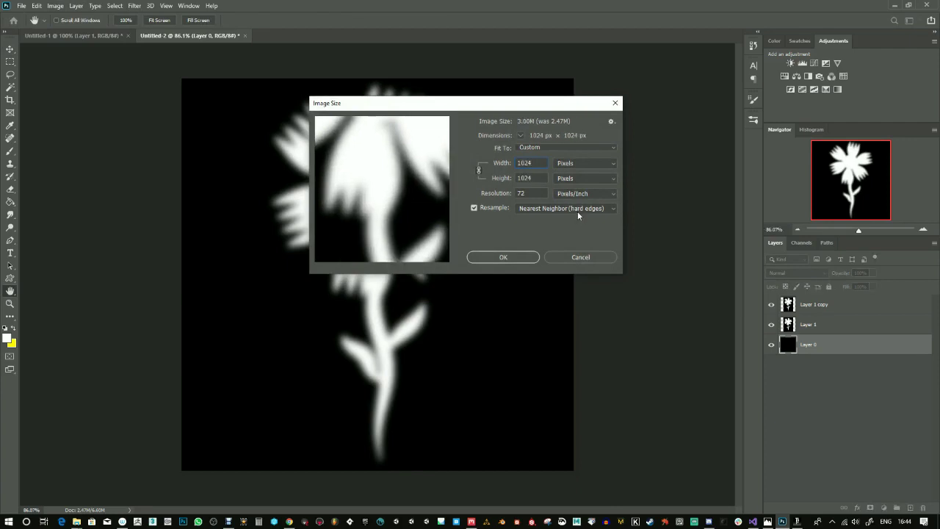
{"action": "left_click", "coordinate": [580, 212]}
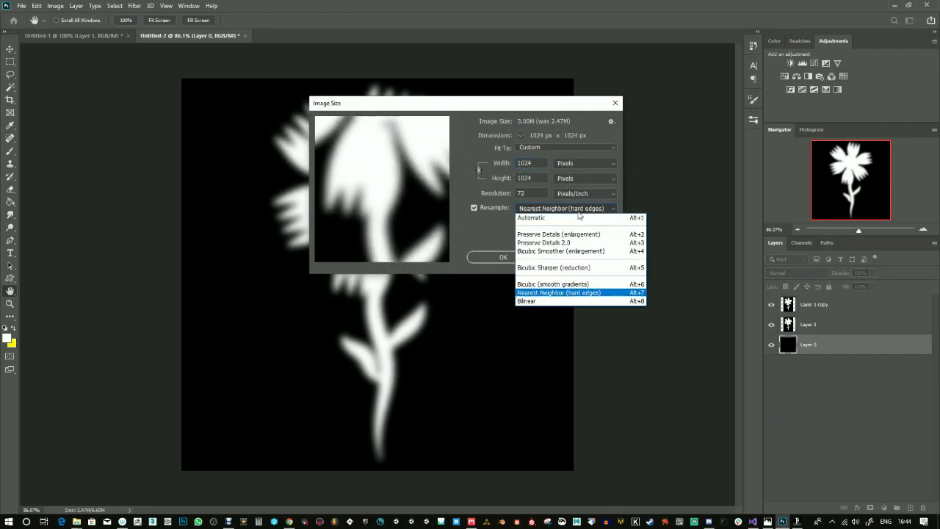
{"action": "left_click", "coordinate": [567, 273]}
{"action": "left_click", "coordinate": [504, 256]}
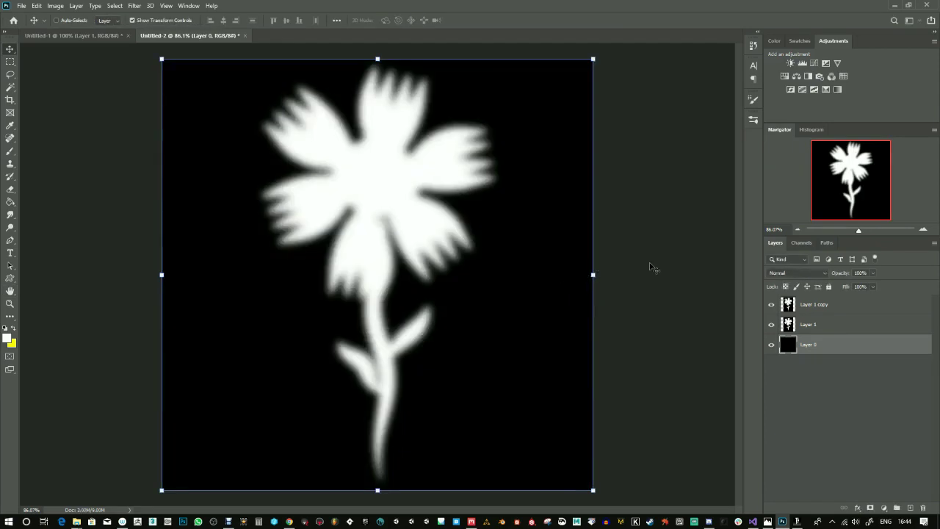
Darken the shadows of Layer 1 copy with Levels, setting the input black level to 10.
{"action": "left_click", "coordinate": [789, 311]}
{"action": "key", "text": "ctrl+l"}
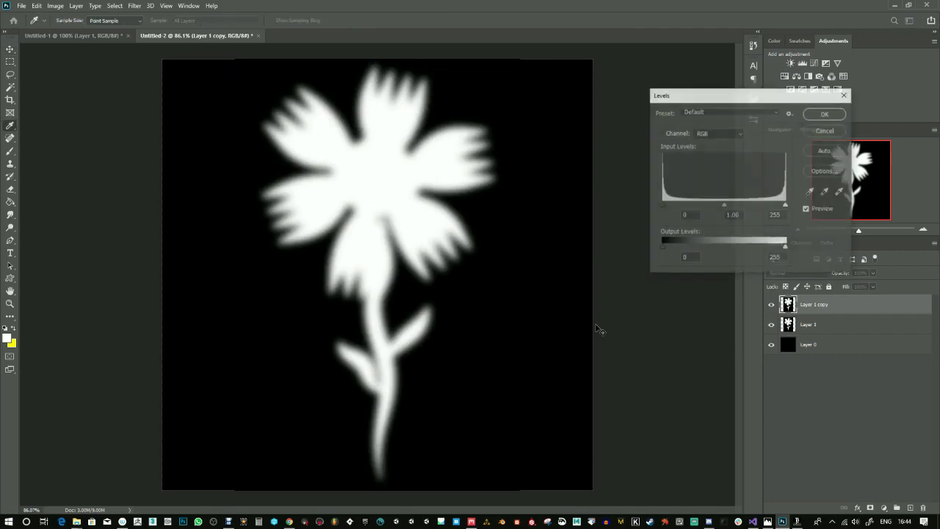
{"action": "left_click_drag", "start_coordinate": [661, 205], "coordinate": [667, 206]}
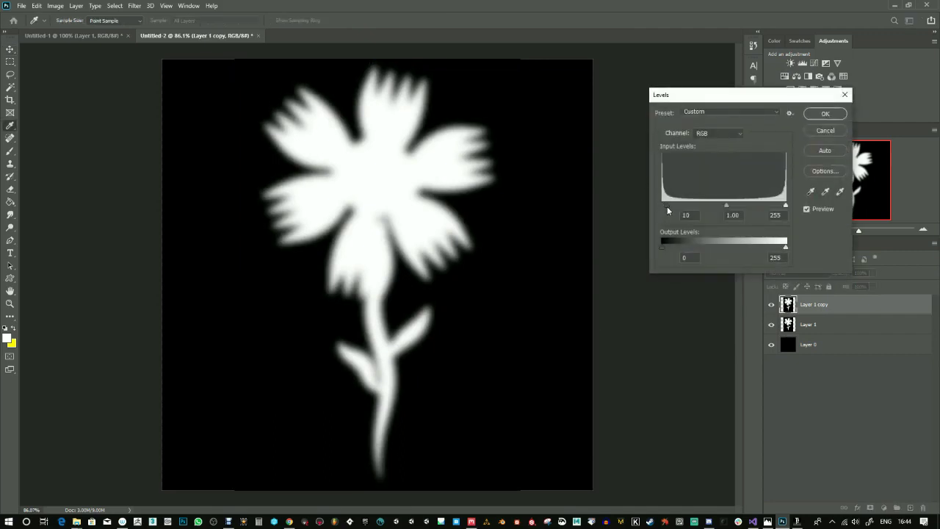
{"action": "left_click", "coordinate": [824, 114]}
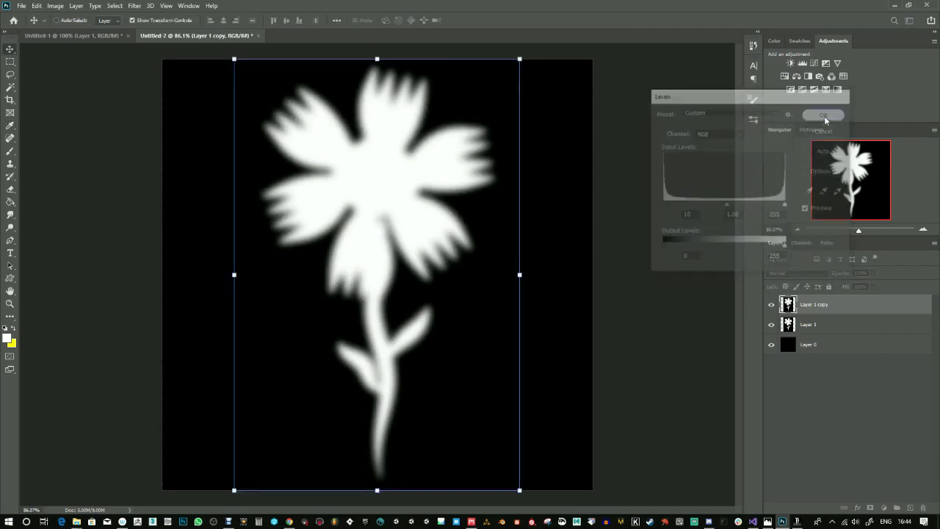
Save the image on the computer's Desktop as a PNG named HSD_FlowerFun, using the large file size option.
{"action": "key", "text": "ctrl+s"}
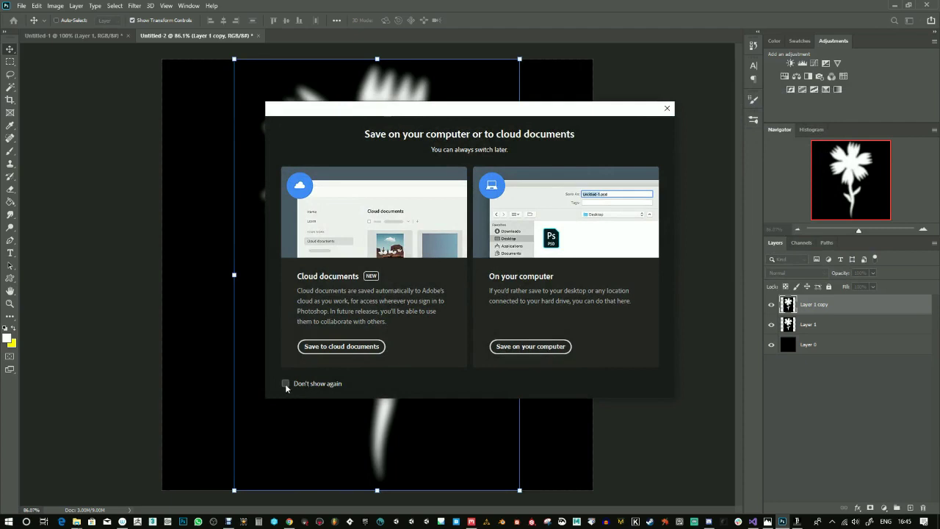
{"action": "left_click", "coordinate": [531, 346]}
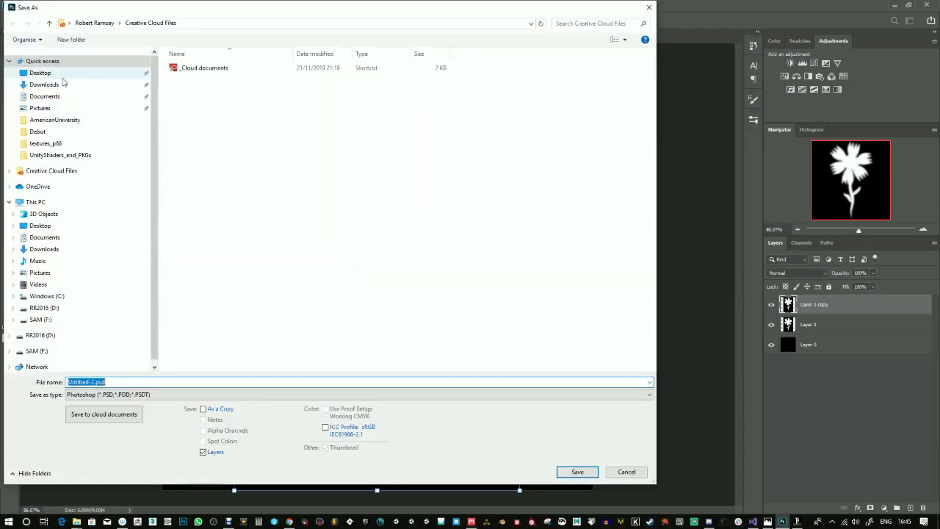
{"action": "left_click", "coordinate": [59, 73]}
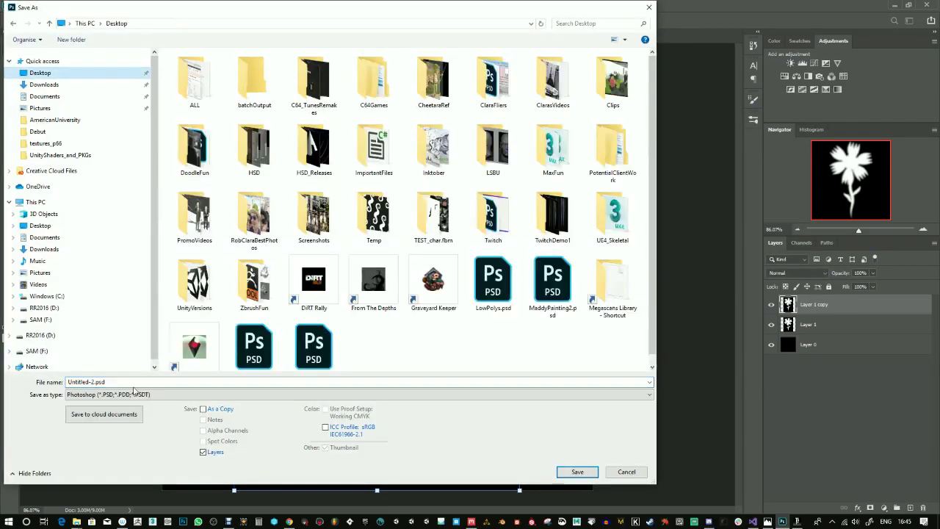
{"action": "left_click", "coordinate": [139, 394]}
{"action": "left_click", "coordinate": [146, 355]}
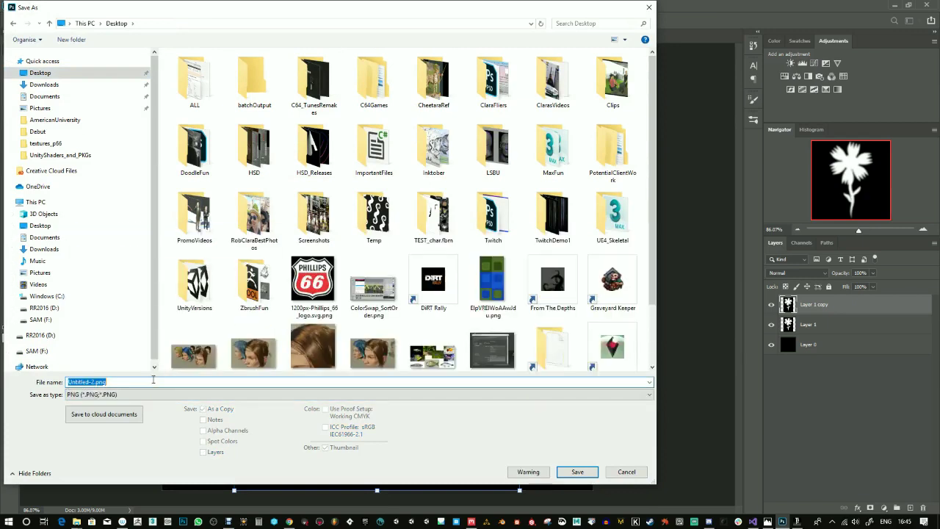
{"action": "type", "text": "HSD_FlowerFun"}
{"action": "key", "text": "Return"}
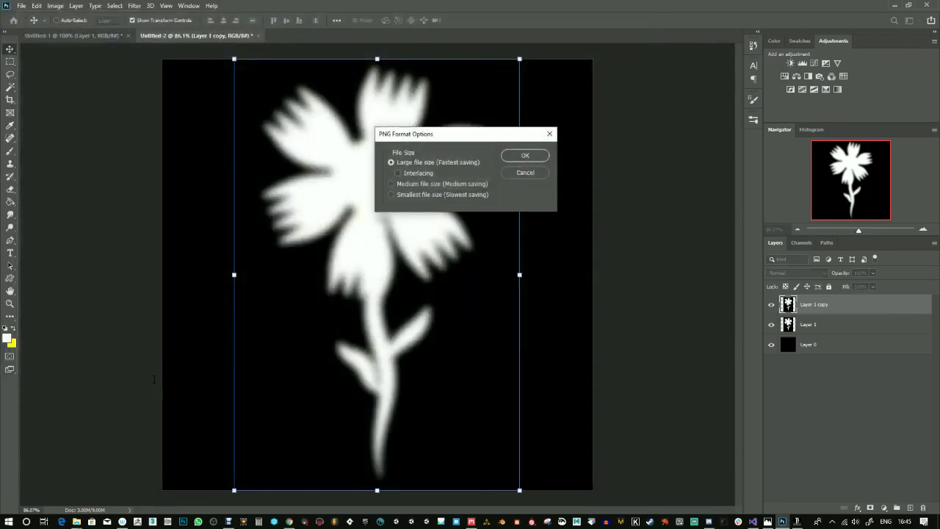
{"action": "left_click", "coordinate": [538, 155]}
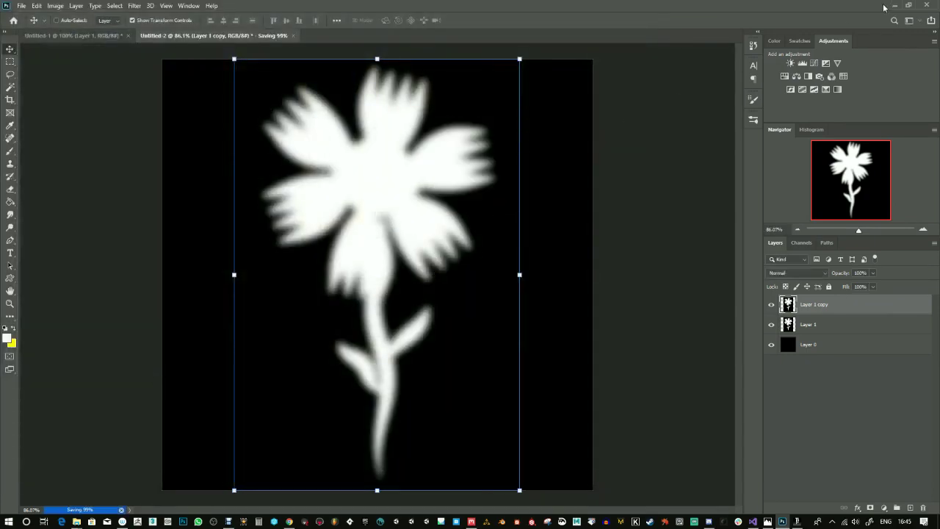
Switch to Quixel Mixer and create a new mix named HSD_FlowerFun with the Metalness workflow and 2048 px resolution.
{"action": "left_click", "coordinate": [471, 522]}
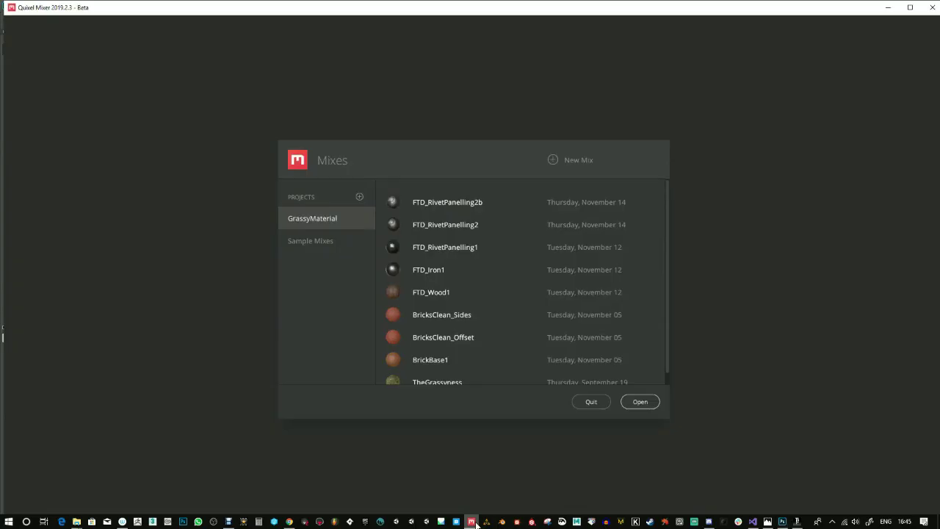
{"action": "left_click", "coordinate": [554, 161]}
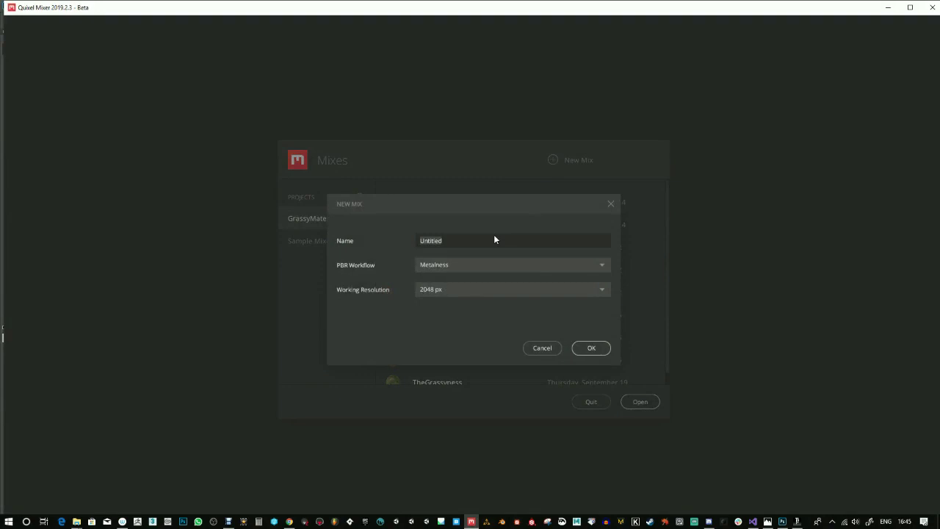
{"action": "type", "text": "HSD_FlowerFun"}
{"action": "left_click", "coordinate": [584, 344]}
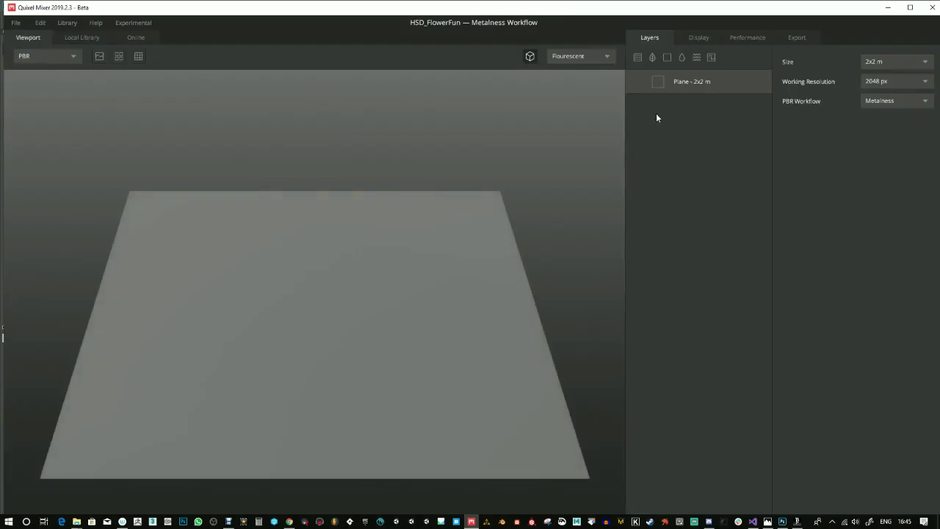
Add a paint layer and load the flower PNG from the Desktop into its Displacement channel.
{"action": "left_click", "coordinate": [711, 57]}
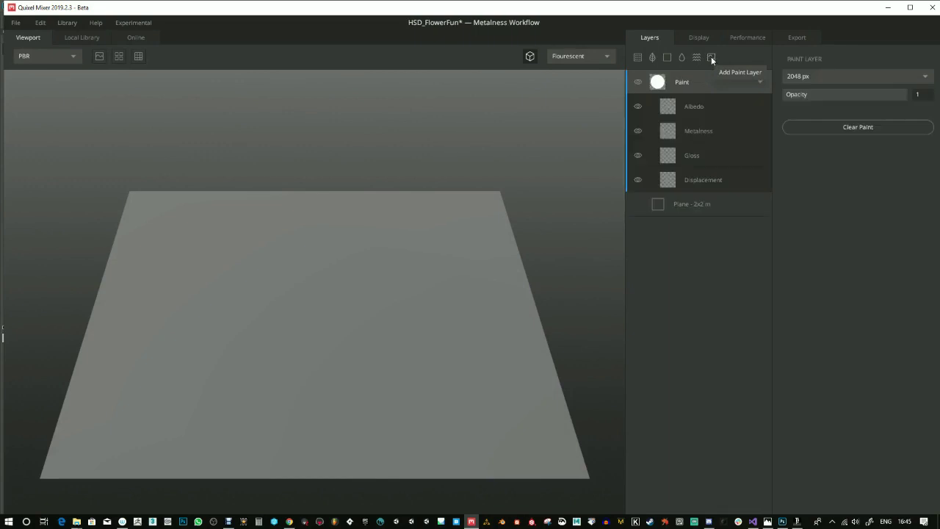
{"action": "left_click", "coordinate": [672, 181]}
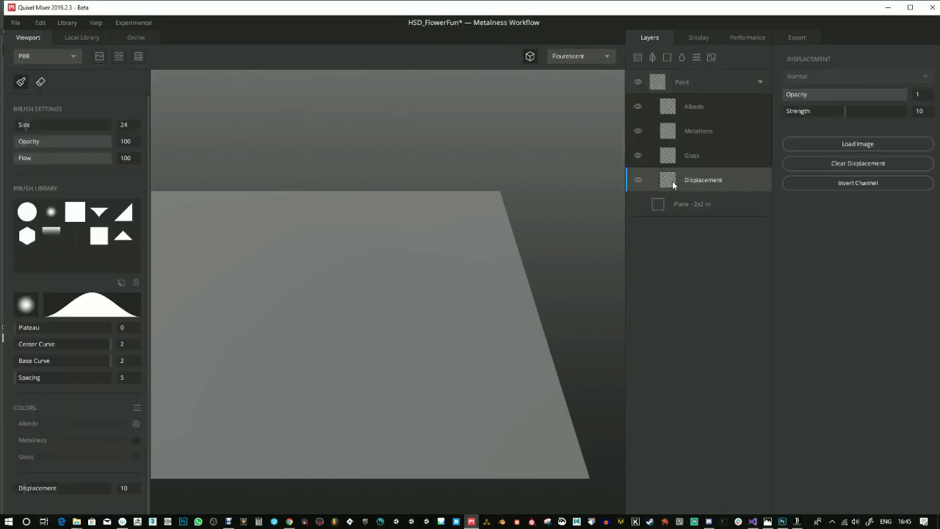
{"action": "left_click", "coordinate": [842, 144]}
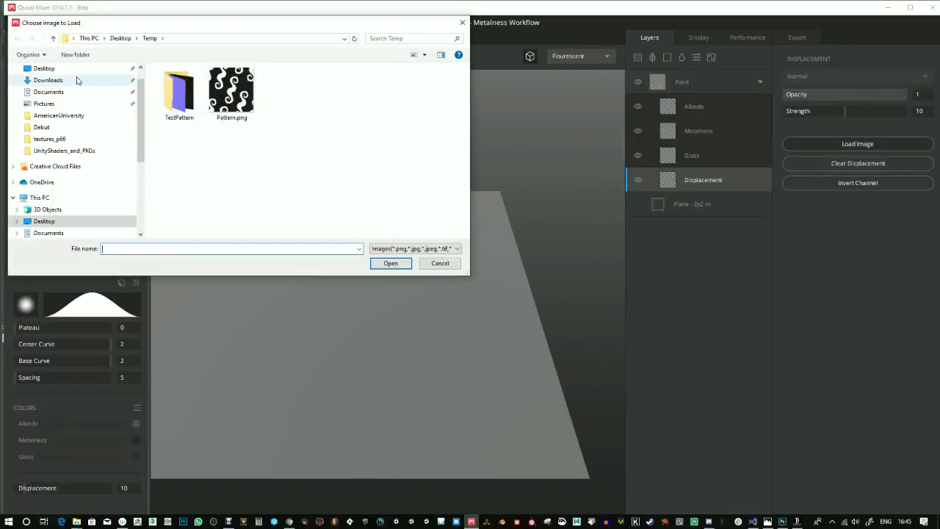
{"action": "scroll", "coordinate": [77, 80], "scroll_direction": "up", "scroll_amount": 1}
{"action": "left_click", "coordinate": [66, 88]}
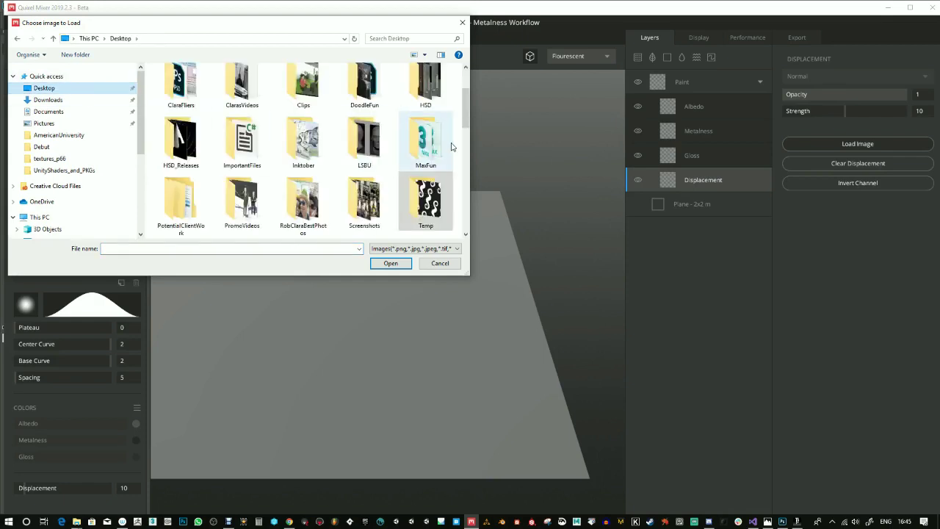
{"action": "scroll", "coordinate": [441, 154], "scroll_direction": "down", "scroll_amount": 6}
{"action": "left_click", "coordinate": [365, 156]}
{"action": "left_click", "coordinate": [397, 263]}
Lower the paint layer's displacement strength to about 4.82 and check the flower relief.
{"action": "mouse_move", "coordinate": [475, 219]}
{"action": "left_mouse_down", "text": "alt"}
{"action": "mouse_move", "coordinate": [453, 245]}
{"action": "mouse_move", "coordinate": [380, 279]}
{"action": "mouse_move", "coordinate": [411, 205]}
{"action": "mouse_move", "coordinate": [448, 193]}
{"action": "mouse_move", "coordinate": [445, 262]}
{"action": "mouse_move", "coordinate": [477, 249]}
{"action": "mouse_move", "coordinate": [477, 232]}
{"action": "mouse_move", "coordinate": [623, 243]}
{"action": "left_mouse_up", "text": "alt"}
{"action": "scroll", "coordinate": [400, 378], "scroll_direction": "up", "scroll_amount": 10}
{"action": "left_click_drag", "start_coordinate": [368, 344], "coordinate": [582, 340], "text": "alt"}
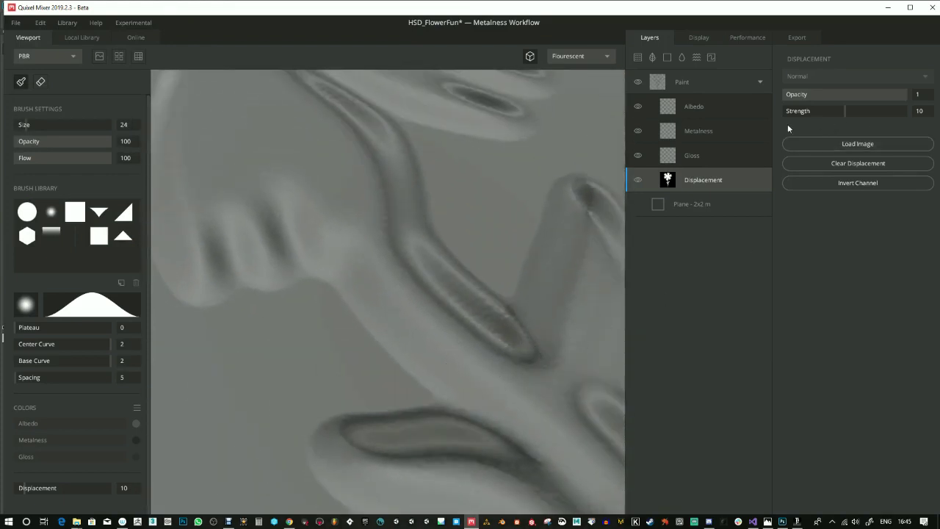
{"action": "left_click_drag", "start_coordinate": [843, 114], "coordinate": [813, 119]}
{"action": "scroll", "coordinate": [392, 254], "scroll_direction": "down", "scroll_amount": 6}
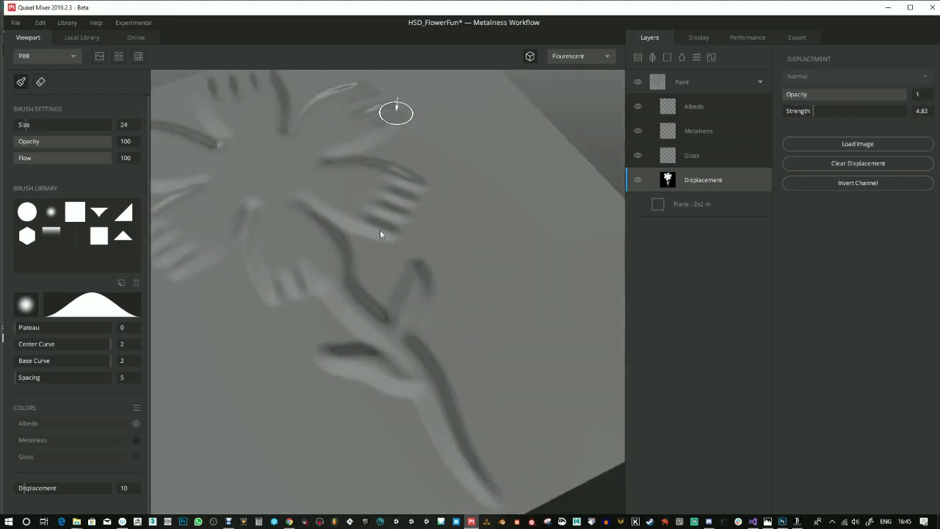
{"action": "scroll", "coordinate": [406, 238], "scroll_direction": "up", "scroll_amount": 2}
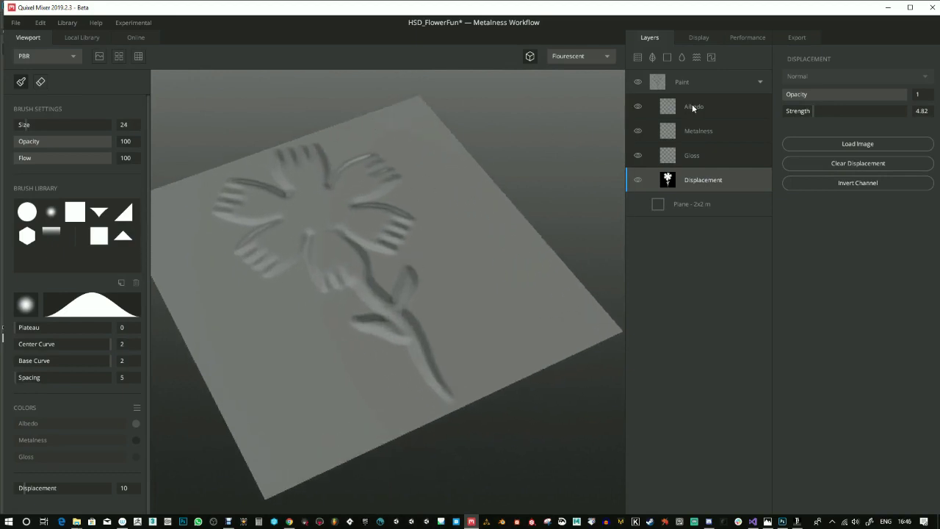
Add the Cut Grass 2X2 surface from the local library's Grass category above the paint layer.
{"action": "left_click", "coordinate": [686, 82]}
{"action": "left_click", "coordinate": [65, 36]}
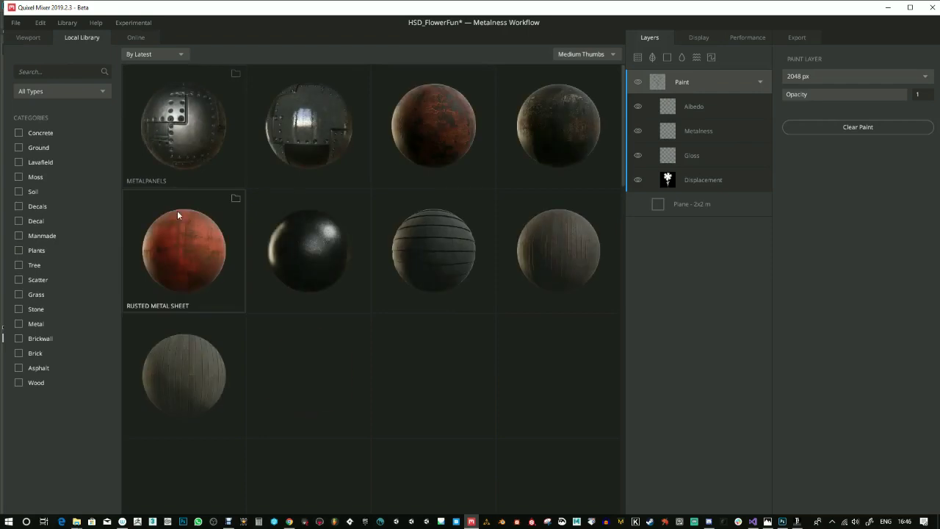
{"action": "left_click", "coordinate": [19, 295]}
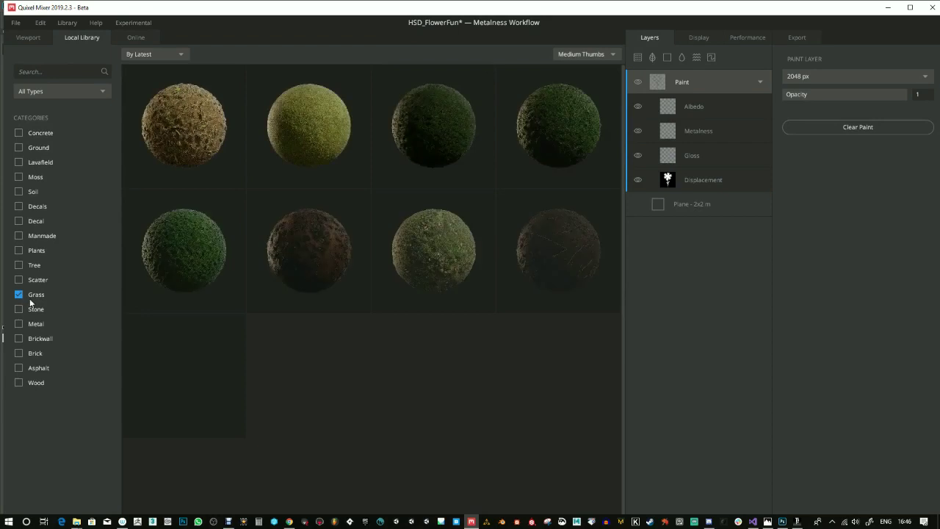
{"action": "left_click", "coordinate": [317, 151]}
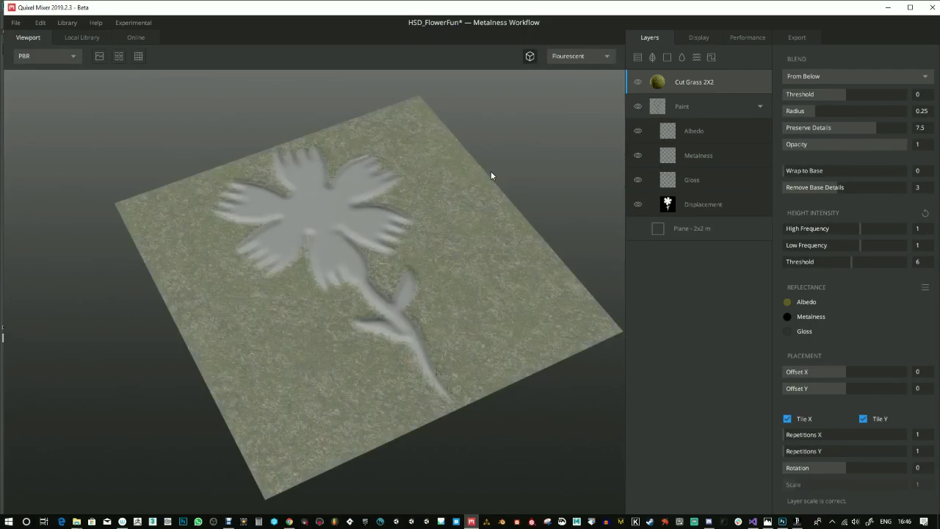
{"action": "scroll", "coordinate": [472, 163], "scroll_direction": "up", "scroll_amount": 5}
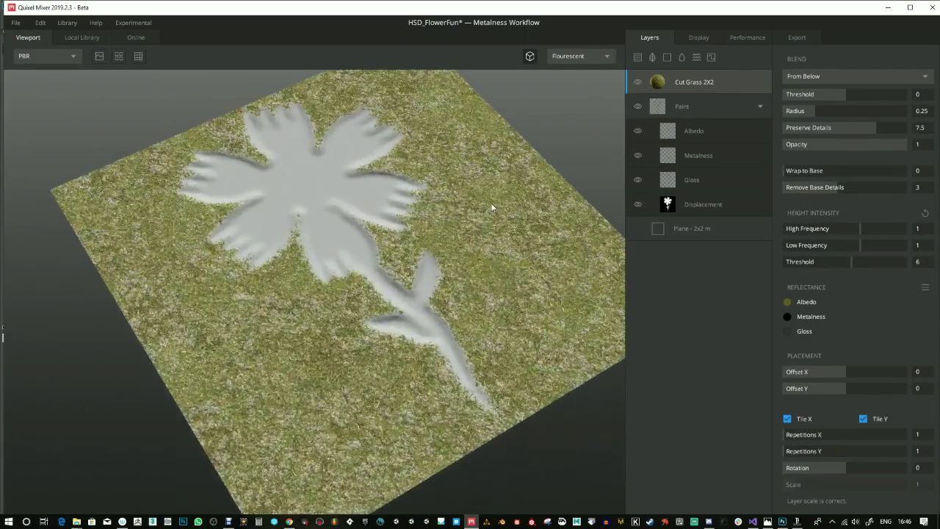
Add a solid layer directly above the base plane and give it a dark green albedo color.
{"action": "left_click", "coordinate": [692, 229]}
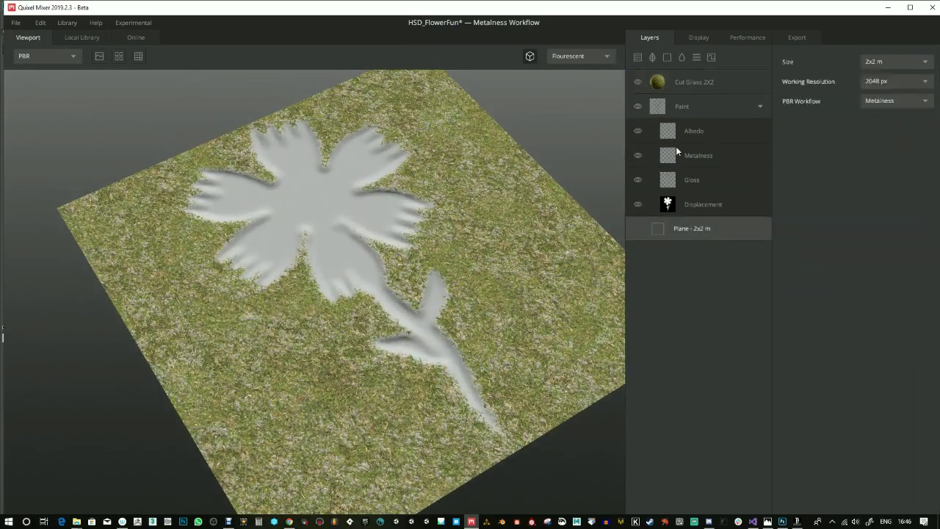
{"action": "left_click", "coordinate": [666, 57]}
{"action": "left_click", "coordinate": [788, 74]}
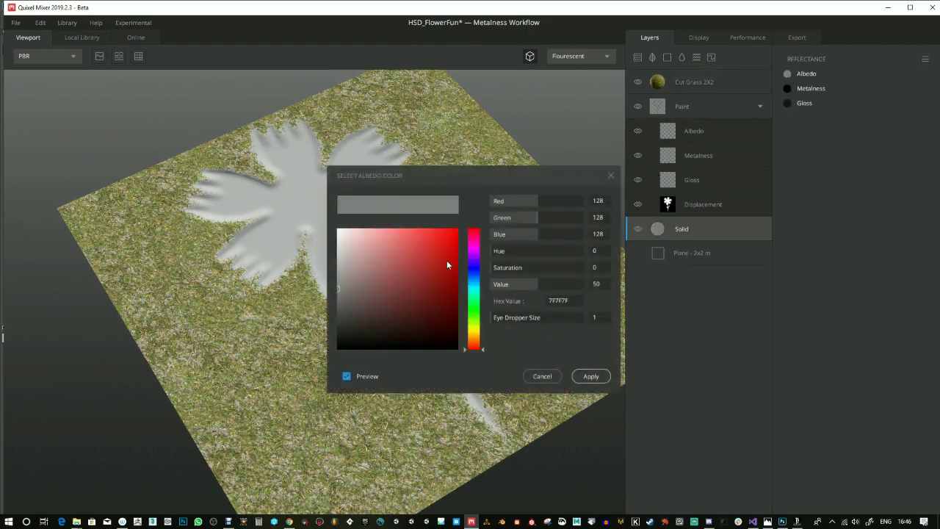
{"action": "left_click", "coordinate": [473, 314]}
{"action": "left_click_drag", "start_coordinate": [376, 332], "coordinate": [374, 329]}
{"action": "left_click", "coordinate": [592, 376]}
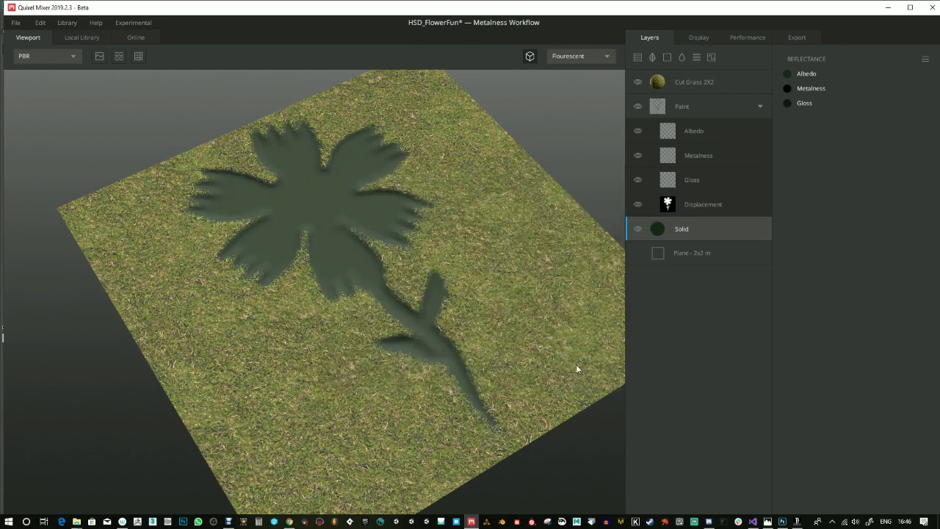
Set the Cut Grass 2X2 layer's blend threshold to about 0.055 and its radius to about 0.350.
{"action": "left_click", "coordinate": [678, 89]}
{"action": "left_click_drag", "start_coordinate": [853, 97], "coordinate": [827, 114]}
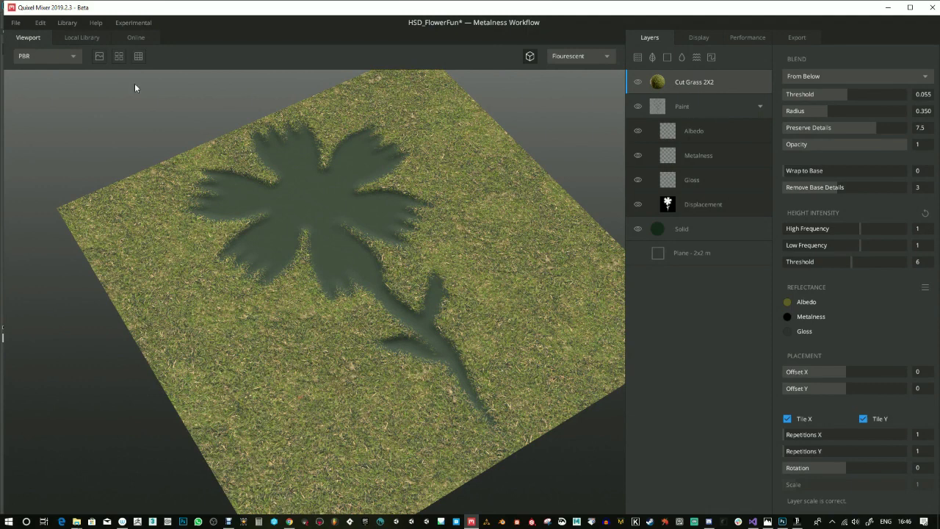
Add the Grass Uncut surface on top, blended From Above with threshold about -0.183 and radius about 0.306.
{"action": "left_click", "coordinate": [80, 38]}
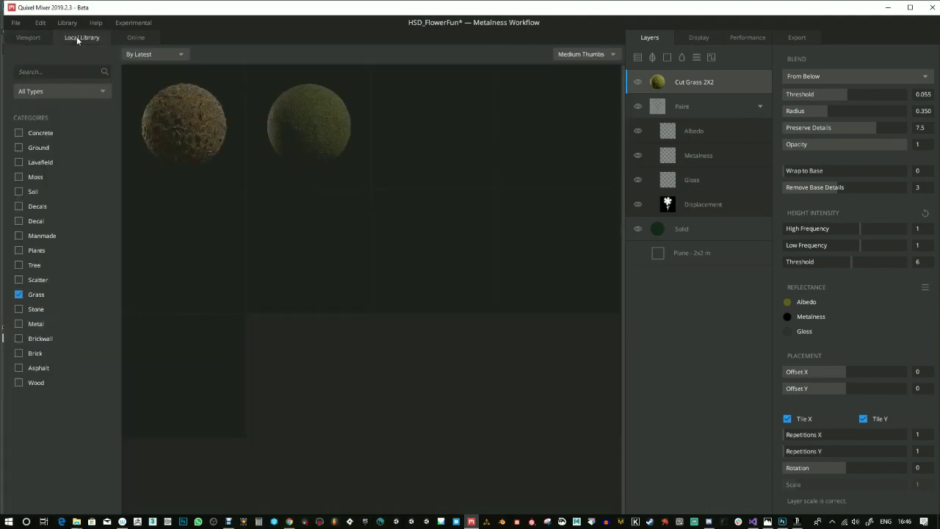
{"action": "left_click", "coordinate": [443, 272]}
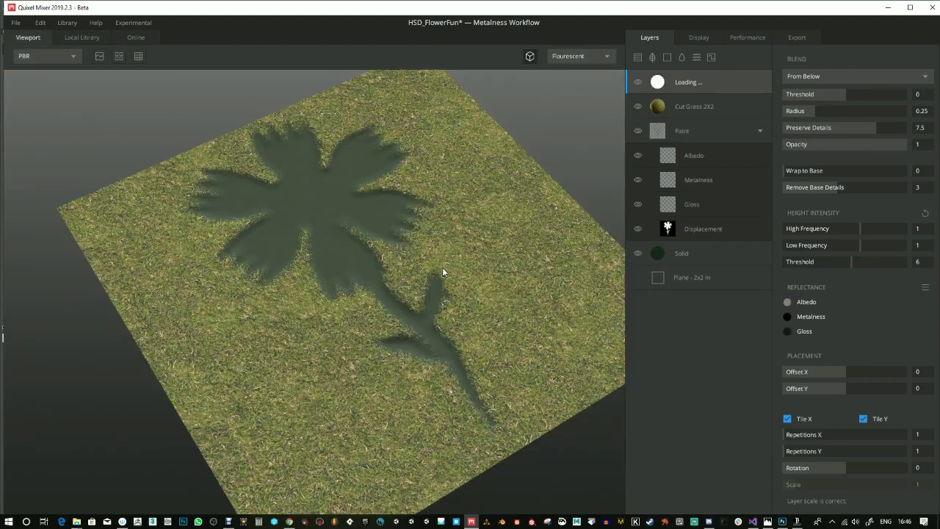
{"action": "left_click", "coordinate": [837, 76]}
{"action": "left_click", "coordinate": [836, 90]}
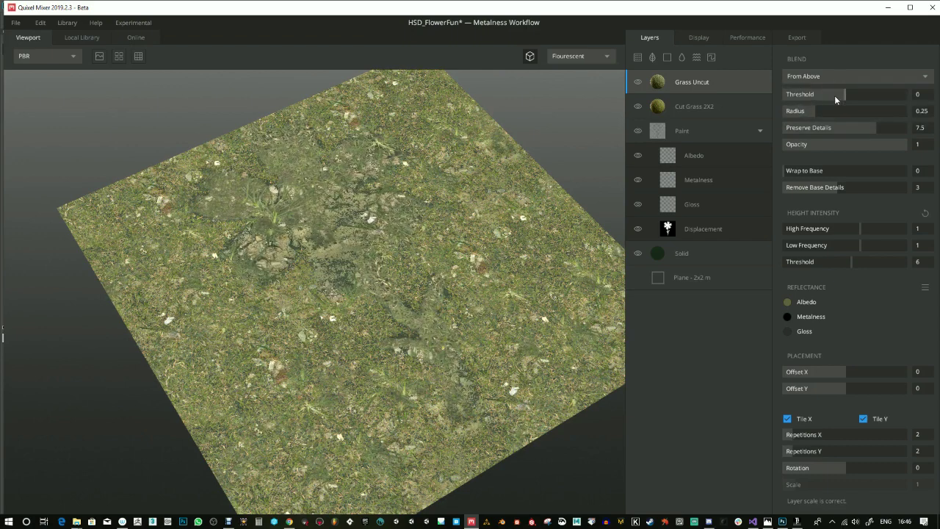
{"action": "mouse_move", "coordinate": [836, 101]}
{"action": "left_mouse_down"}
{"action": "mouse_move", "coordinate": [853, 98]}
{"action": "mouse_move", "coordinate": [822, 110]}
{"action": "mouse_move", "coordinate": [839, 94]}
{"action": "left_mouse_up"}
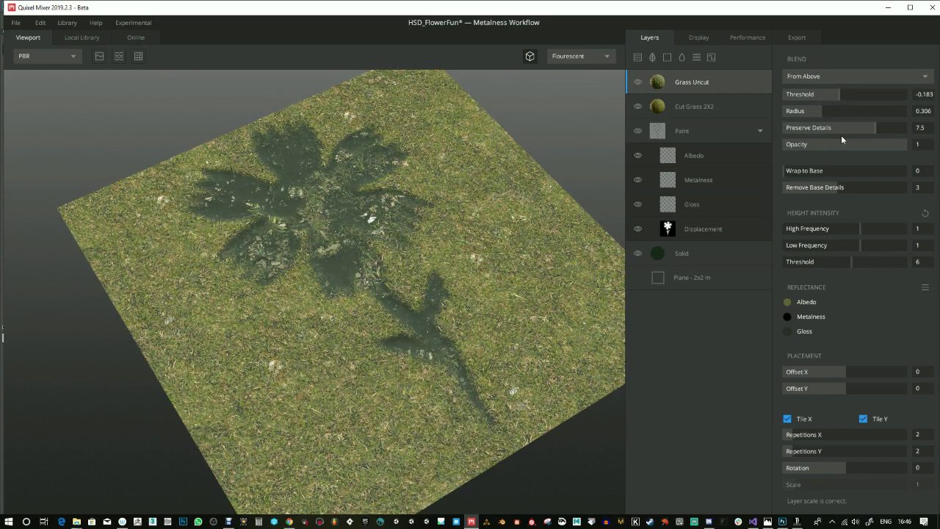
Set Grass Uncut's Wrap to Base to 1, radius to about 0.067, Preserve Details to about 5.1 and Remove Base Details to 3.
{"action": "left_click_drag", "start_coordinate": [804, 170], "coordinate": [907, 171]}
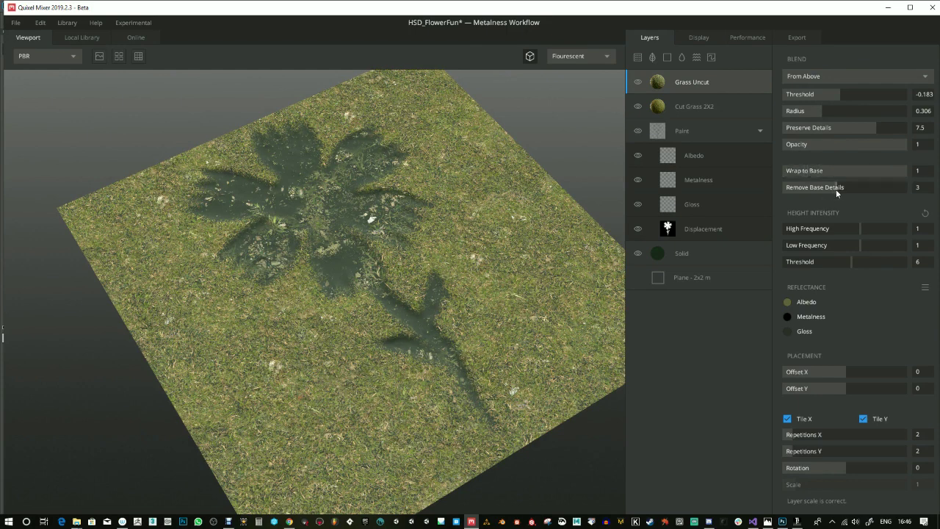
{"action": "left_click", "coordinate": [821, 188]}
{"action": "left_click_drag", "start_coordinate": [863, 228], "coordinate": [861, 226]}
{"action": "left_click_drag", "start_coordinate": [830, 112], "coordinate": [792, 117]}
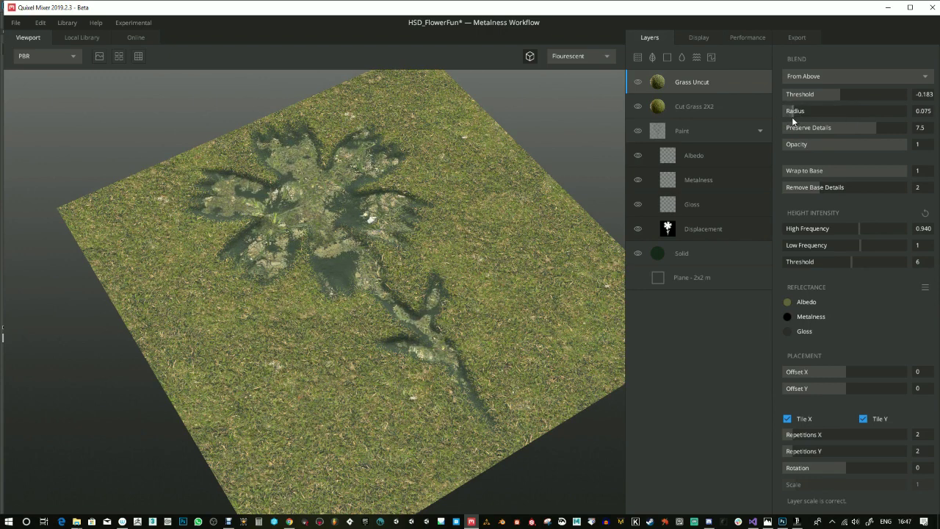
{"action": "mouse_move", "coordinate": [862, 128]}
{"action": "left_mouse_down"}
{"action": "mouse_move", "coordinate": [827, 130]}
{"action": "mouse_move", "coordinate": [846, 128]}
{"action": "left_mouse_up"}
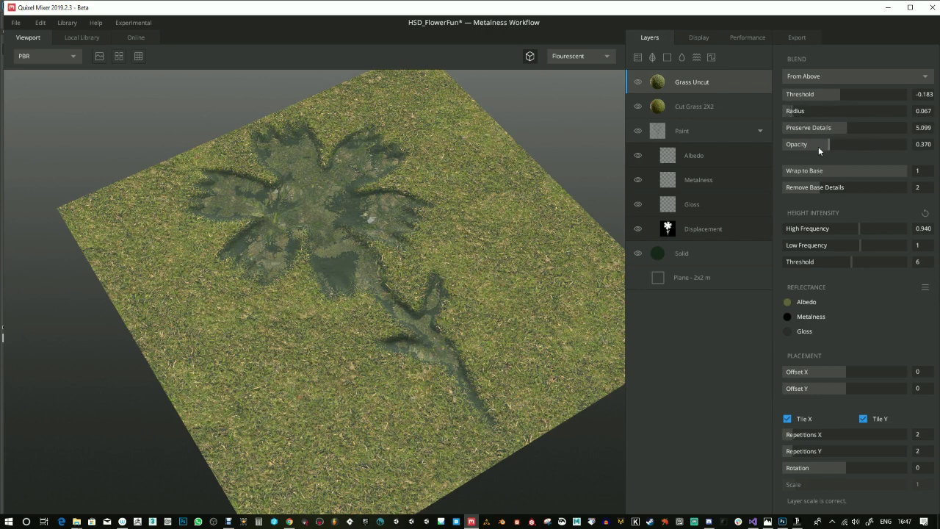
{"action": "left_click", "coordinate": [855, 188]}
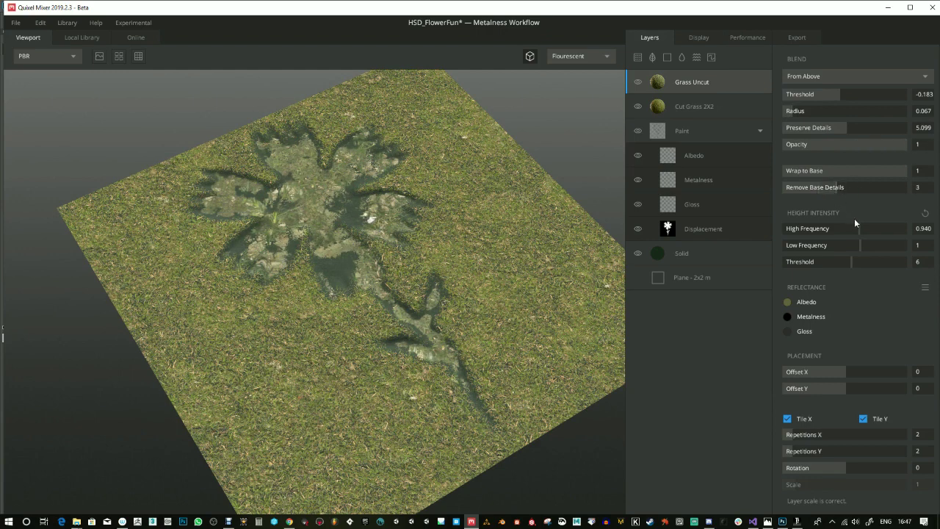
Set the Grass Uncut layer's height intensity to about 1.545 high frequency and about 0.239 low frequency.
{"action": "left_click_drag", "start_coordinate": [825, 263], "coordinate": [868, 232]}
{"action": "scroll", "coordinate": [312, 295], "scroll_direction": "up", "scroll_amount": 4}
{"action": "left_click_drag", "start_coordinate": [312, 296], "coordinate": [281, 181]}
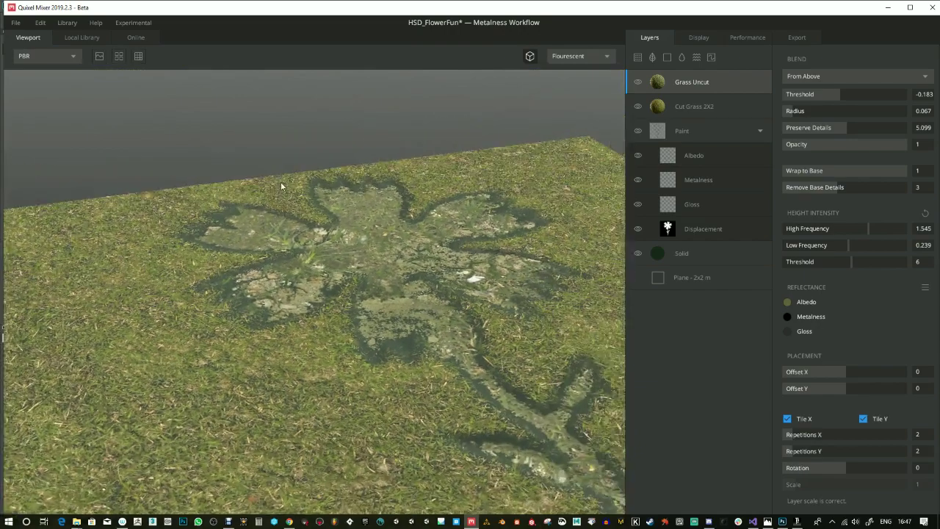
Set the displacement strength of the Paint layer's flower mask to 9.
{"action": "left_click", "coordinate": [100, 56]}
{"action": "left_click_drag", "start_coordinate": [220, 132], "coordinate": [313, 185]}
{"action": "left_click", "coordinate": [686, 232]}
{"action": "mouse_move", "coordinate": [809, 114]}
{"action": "left_mouse_down"}
{"action": "mouse_move", "coordinate": [862, 114]}
{"action": "mouse_move", "coordinate": [839, 113]}
{"action": "left_mouse_up"}
{"action": "left_click_drag", "start_coordinate": [472, 219], "coordinate": [448, 294], "text": "alt"}
{"action": "right_click_drag", "start_coordinate": [449, 293], "coordinate": [455, 249], "text": "alt"}
{"action": "mouse_move", "coordinate": [455, 250]}
{"action": "left_mouse_down", "text": "alt"}
{"action": "mouse_move", "coordinate": [489, 296]}
{"action": "mouse_move", "coordinate": [415, 407]}
{"action": "mouse_move", "coordinate": [416, 390]}
{"action": "mouse_move", "coordinate": [560, 324]}
{"action": "left_mouse_up", "text": "alt"}
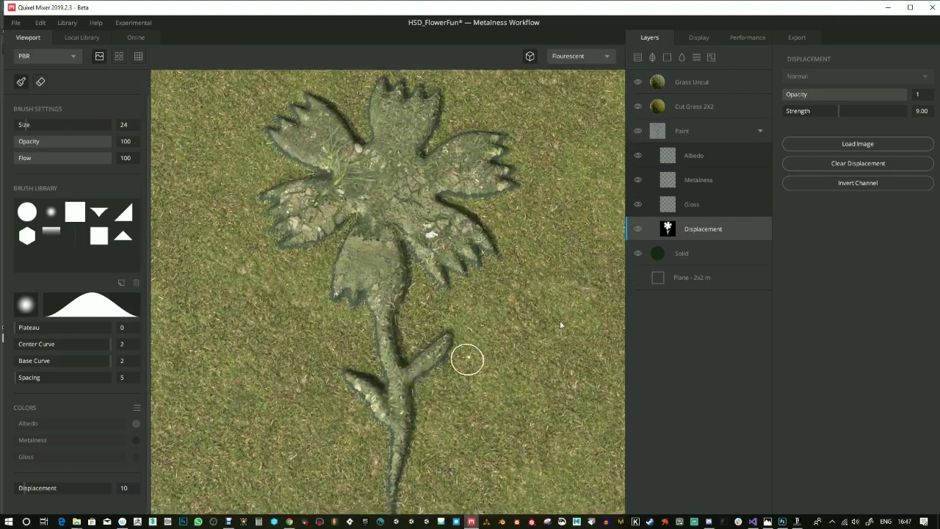
Slightly reduce Cut Grass 2X2's blend radius, and set Grass Uncut's threshold to about -0.119 and radius to about 0.290.
{"action": "left_click", "coordinate": [713, 116]}
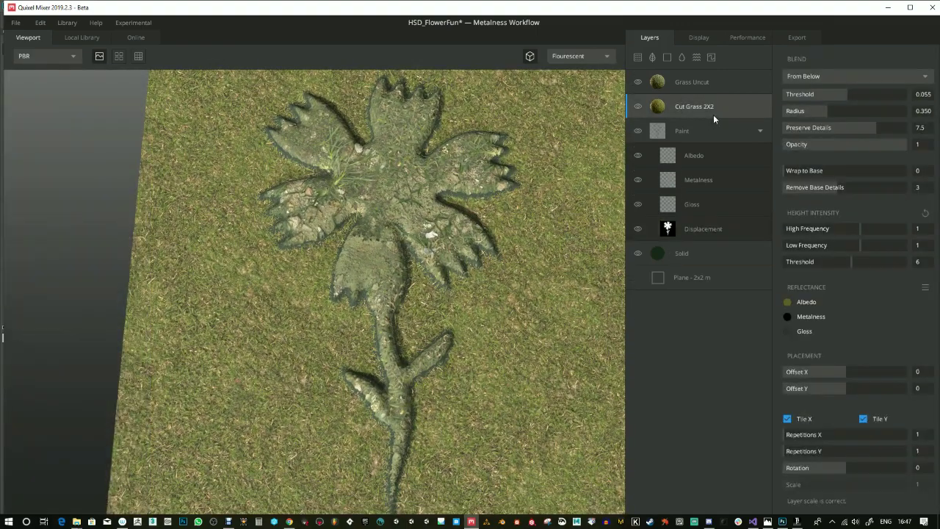
{"action": "mouse_move", "coordinate": [828, 112]}
{"action": "left_mouse_down"}
{"action": "mouse_move", "coordinate": [889, 117]}
{"action": "mouse_move", "coordinate": [798, 116]}
{"action": "mouse_move", "coordinate": [852, 98]}
{"action": "mouse_move", "coordinate": [831, 99]}
{"action": "mouse_move", "coordinate": [843, 109]}
{"action": "mouse_move", "coordinate": [820, 113]}
{"action": "left_mouse_up"}
{"action": "left_click", "coordinate": [685, 83]}
{"action": "left_click_drag", "start_coordinate": [414, 262], "coordinate": [492, 236]}
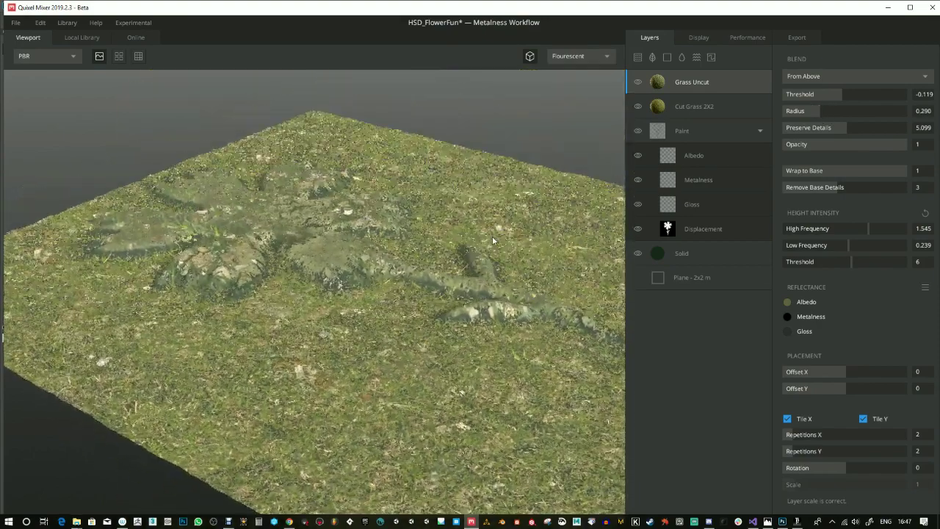
Add the brown scarce soil surface from the local library's Grass category directly above the solid layer.
{"action": "left_click", "coordinate": [680, 257]}
{"action": "left_click", "coordinate": [82, 37]}
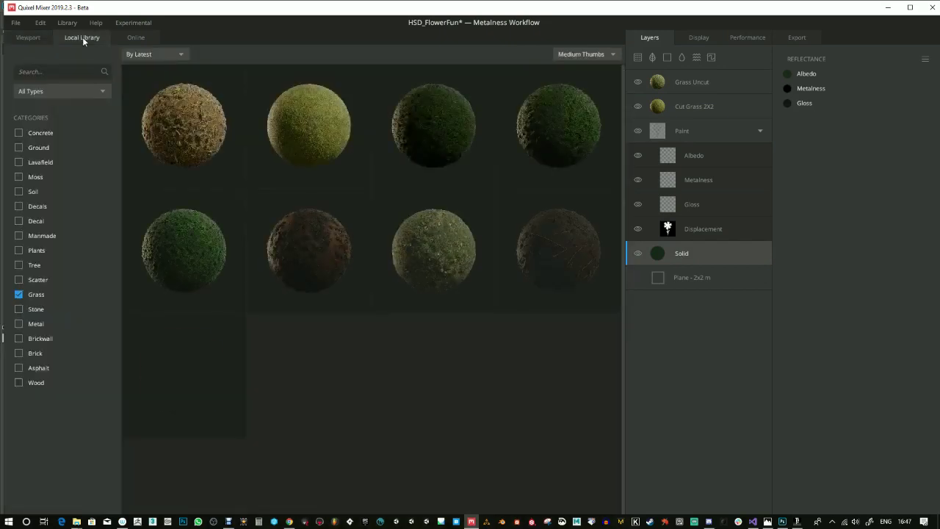
{"action": "left_click", "coordinate": [323, 269]}
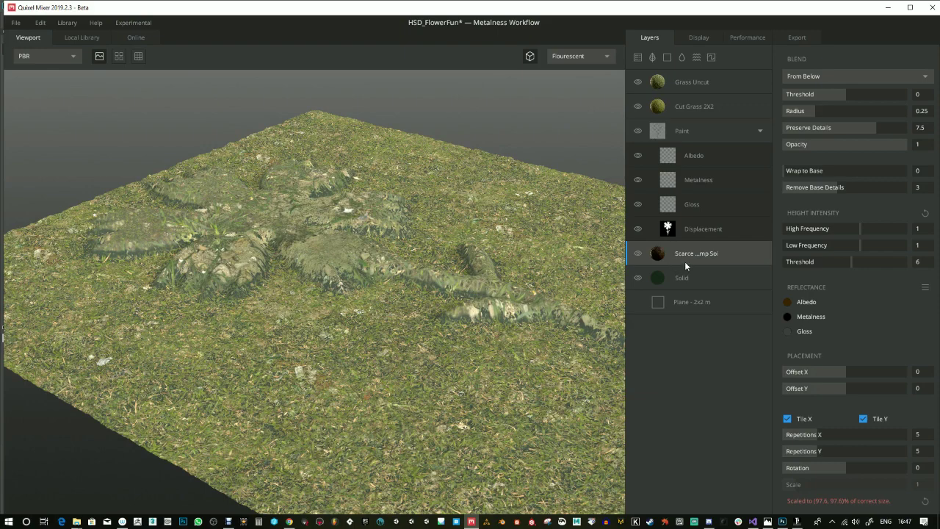
Set the soil layer's blend threshold to about 0.087, radius 0.482, Preserve Details 8.256, Wrap to Base 0.262 and height intensity threshold 5.
{"action": "left_click_drag", "start_coordinate": [840, 91], "coordinate": [847, 114]}
{"action": "left_click_drag", "start_coordinate": [803, 170], "coordinate": [815, 174]}
{"action": "left_click_drag", "start_coordinate": [839, 264], "coordinate": [838, 262]}
{"action": "left_click_drag", "start_coordinate": [875, 127], "coordinate": [853, 99]}
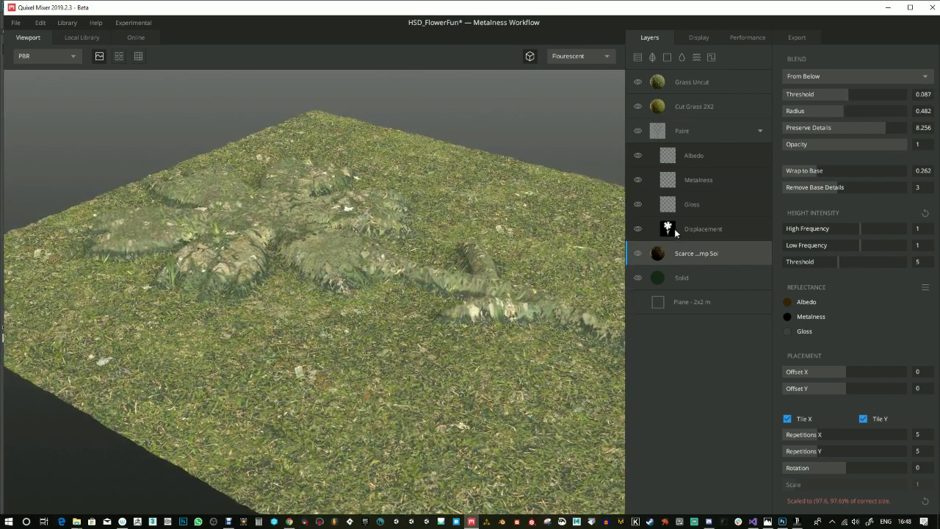
Set the Paint layer's displacement opacity to about 0.992 and its strength to about 10.6.
{"action": "left_click", "coordinate": [674, 229]}
{"action": "left_click_drag", "start_coordinate": [881, 98], "coordinate": [901, 95]}
{"action": "left_click_drag", "start_coordinate": [826, 115], "coordinate": [849, 114]}
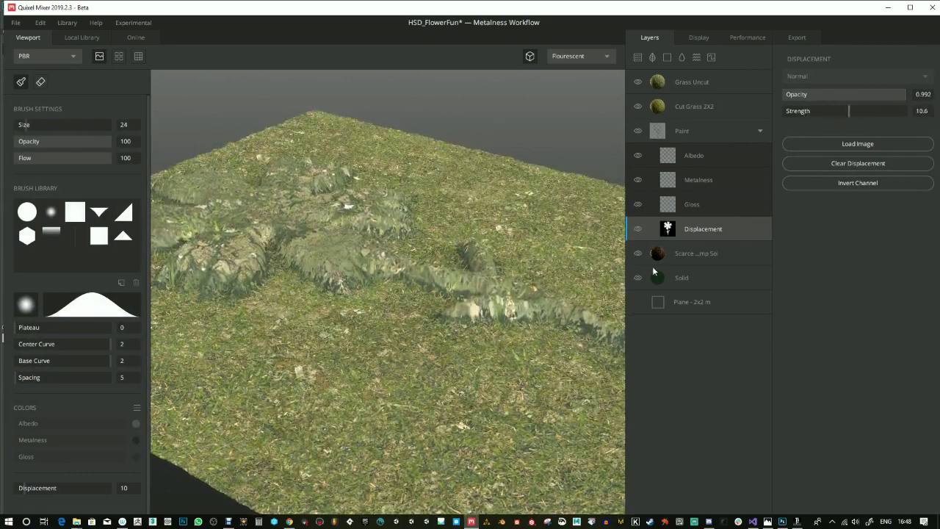
Blend the soil layer From Above with threshold about 0.055, radius 0.581, Preserve Details 5.139 and Wrap to Base 0.486.
{"action": "left_click", "coordinate": [679, 255]}
{"action": "mouse_move", "coordinate": [848, 94]}
{"action": "left_mouse_down"}
{"action": "mouse_move", "coordinate": [928, 101]}
{"action": "mouse_move", "coordinate": [829, 102]}
{"action": "mouse_move", "coordinate": [864, 101]}
{"action": "mouse_move", "coordinate": [855, 101]}
{"action": "left_mouse_up"}
{"action": "left_click", "coordinate": [863, 76]}
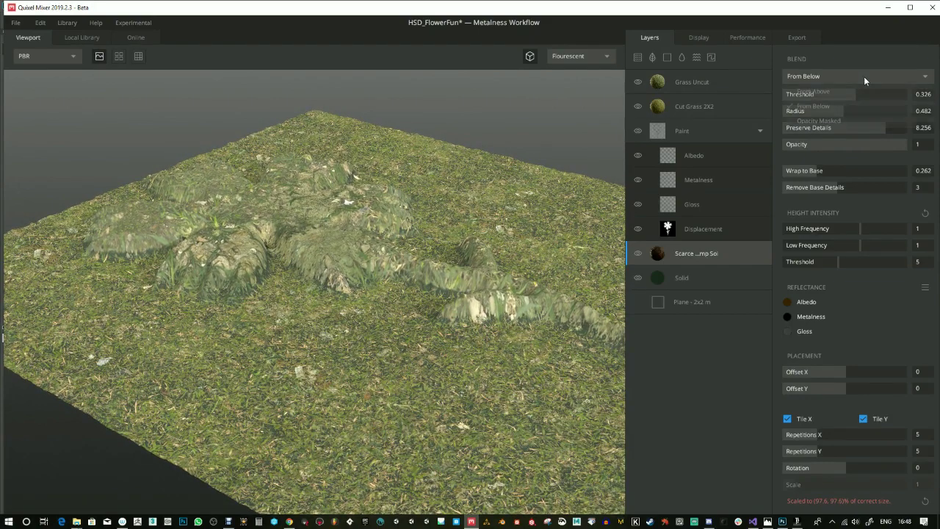
{"action": "left_click", "coordinate": [840, 91]}
{"action": "left_click", "coordinate": [850, 94]}
{"action": "left_click_drag", "start_coordinate": [877, 96], "coordinate": [824, 128]}
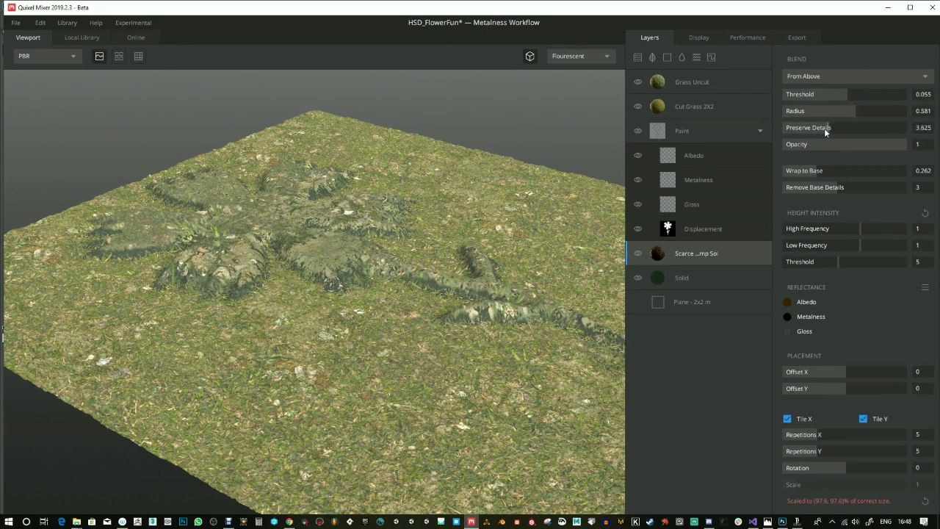
{"action": "mouse_move", "coordinate": [826, 170]}
{"action": "left_mouse_down"}
{"action": "mouse_move", "coordinate": [886, 169]}
{"action": "mouse_move", "coordinate": [842, 170]}
{"action": "left_mouse_up"}
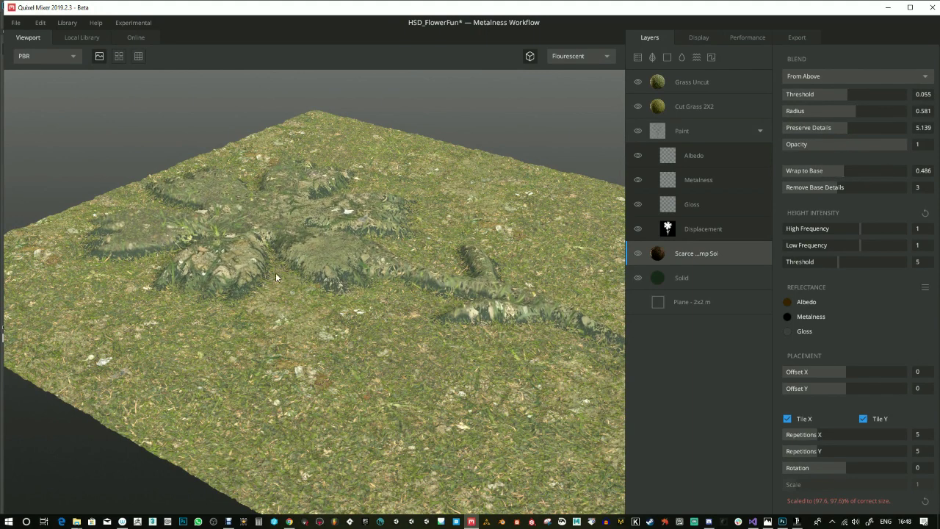
Hide the dark green solid layer and lower the soil layer's blend threshold and Wrap to Base.
{"action": "scroll", "coordinate": [275, 277], "scroll_direction": "up", "scroll_amount": 5}
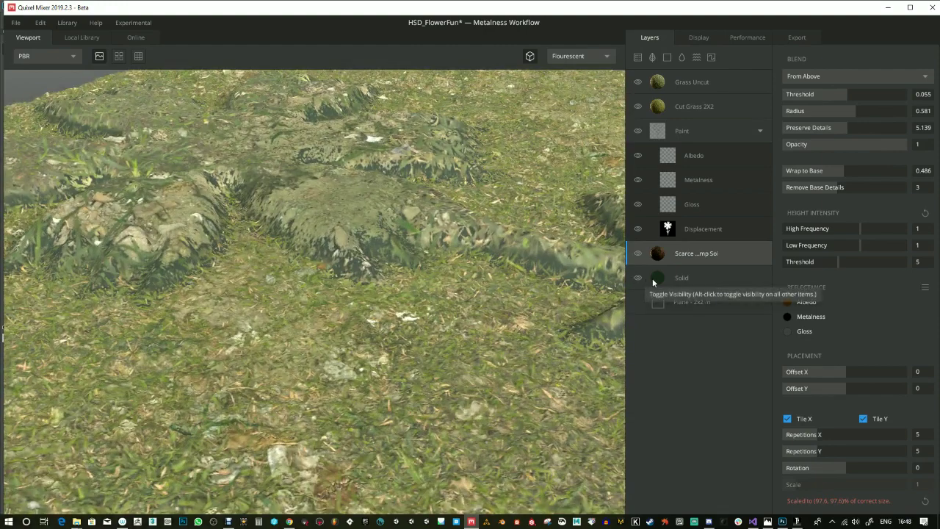
{"action": "left_click", "coordinate": [638, 278]}
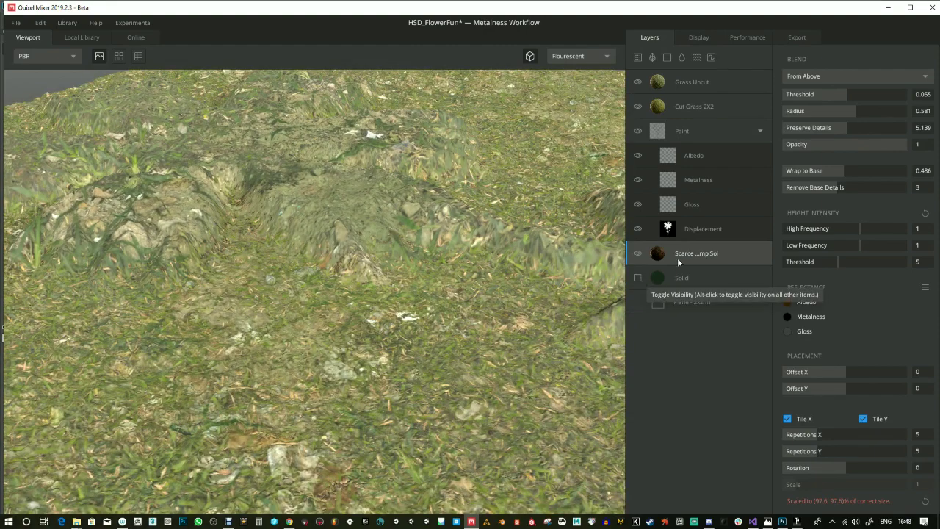
{"action": "left_click_drag", "start_coordinate": [842, 94], "coordinate": [818, 94]}
{"action": "left_click_drag", "start_coordinate": [845, 169], "coordinate": [782, 174]}
{"action": "left_click", "coordinate": [638, 279]}
{"action": "left_click", "coordinate": [640, 279]}
Switch the soil layer's blend back to From Below and readjust its threshold, radius, Preserve Details and Wrap to Base.
{"action": "left_click_drag", "start_coordinate": [829, 93], "coordinate": [846, 119]}
{"action": "left_click", "coordinate": [831, 75]}
{"action": "left_click", "coordinate": [823, 102]}
{"action": "left_click_drag", "start_coordinate": [830, 92], "coordinate": [862, 128]}
{"action": "mouse_move", "coordinate": [805, 170]}
{"action": "left_mouse_down"}
{"action": "mouse_move", "coordinate": [868, 171]}
{"action": "mouse_move", "coordinate": [817, 171]}
{"action": "left_mouse_up"}
Set the Cut Grass 2X2 layer's blend threshold to about -0.629 and its radius to about 0.434.
{"action": "left_click", "coordinate": [683, 104]}
{"action": "mouse_move", "coordinate": [837, 94]}
{"action": "left_mouse_down"}
{"action": "mouse_move", "coordinate": [799, 94]}
{"action": "mouse_move", "coordinate": [830, 94]}
{"action": "mouse_move", "coordinate": [819, 111]}
{"action": "mouse_move", "coordinate": [838, 110]}
{"action": "left_mouse_up"}
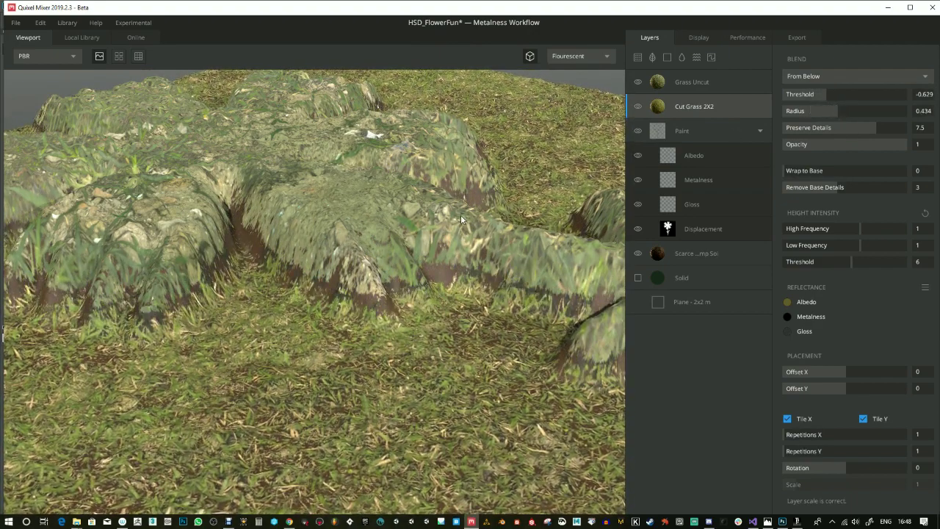
Examine the raised flower's grass cover and soil edges close up, at ground level and from above.
{"action": "scroll", "coordinate": [423, 266], "scroll_direction": "up", "scroll_amount": 3}
{"action": "scroll", "coordinate": [423, 271], "scroll_direction": "down", "scroll_amount": 5}
{"action": "left_click_drag", "start_coordinate": [418, 271], "coordinate": [416, 227]}
{"action": "scroll", "coordinate": [433, 261], "scroll_direction": "up", "scroll_amount": 3}
{"action": "scroll", "coordinate": [434, 261], "scroll_direction": "down", "scroll_amount": 3}
{"action": "scroll", "coordinate": [435, 305], "scroll_direction": "up", "scroll_amount": 5}
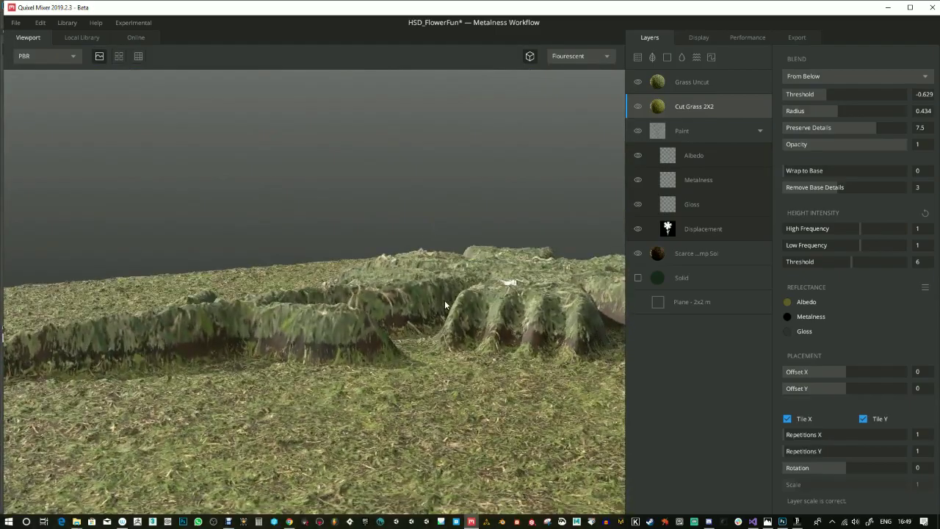
{"action": "left_click_drag", "start_coordinate": [525, 326], "coordinate": [488, 357]}
{"action": "scroll", "coordinate": [459, 326], "scroll_direction": "up", "scroll_amount": 3}
{"action": "scroll", "coordinate": [337, 250], "scroll_direction": "down", "scroll_amount": 3}
{"action": "left_click_drag", "start_coordinate": [336, 250], "coordinate": [588, 257]}
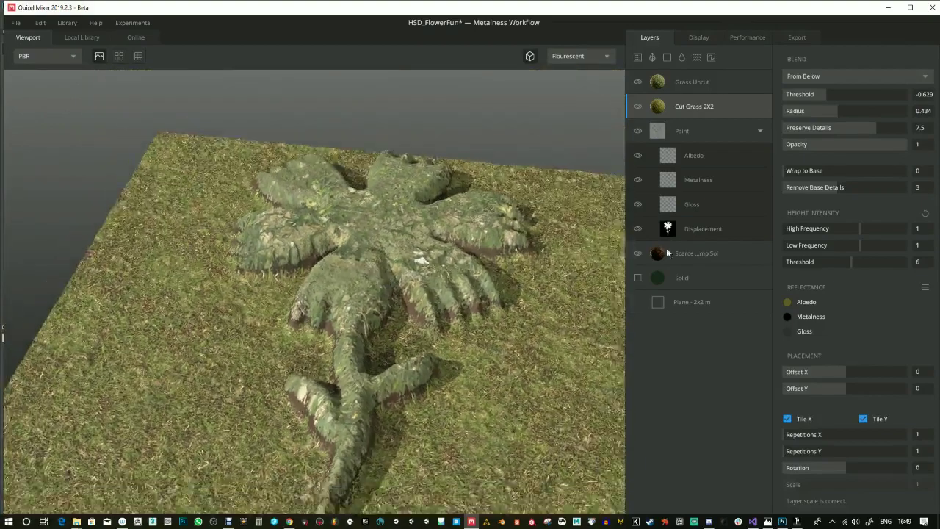
Duplicate the Paint layer with its flower displacement and select the upper copy.
{"action": "left_click", "coordinate": [691, 130]}
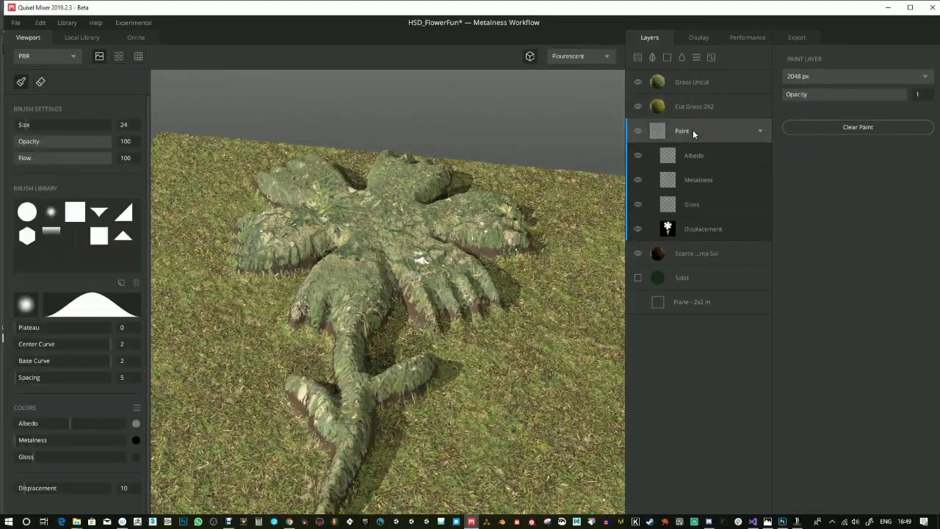
{"action": "right_click", "coordinate": [692, 130]}
{"action": "left_click", "coordinate": [683, 128]}
{"action": "key", "text": "ctrl+d"}
{"action": "left_click", "coordinate": [703, 228]}
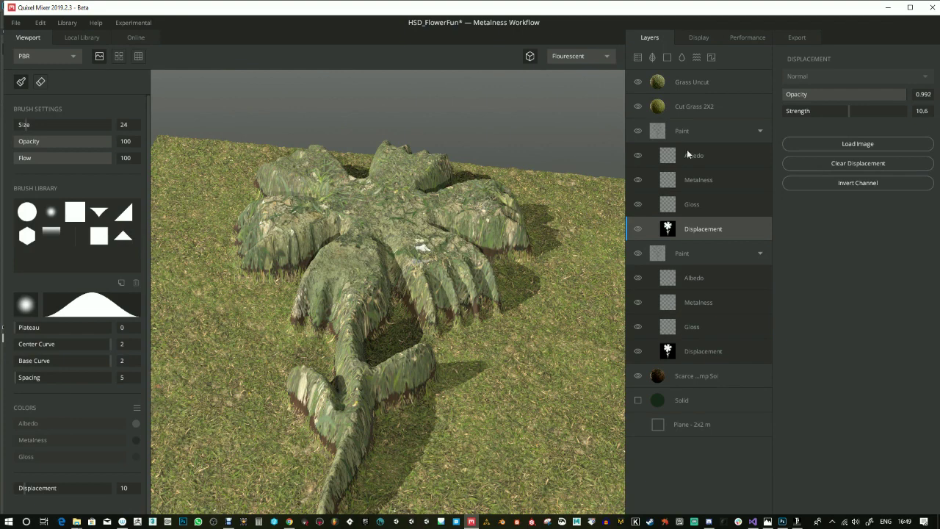
{"action": "left_click", "coordinate": [702, 131]}
{"action": "left_click", "coordinate": [687, 228]}
{"action": "left_click", "coordinate": [683, 196]}
{"action": "left_click", "coordinate": [683, 159]}
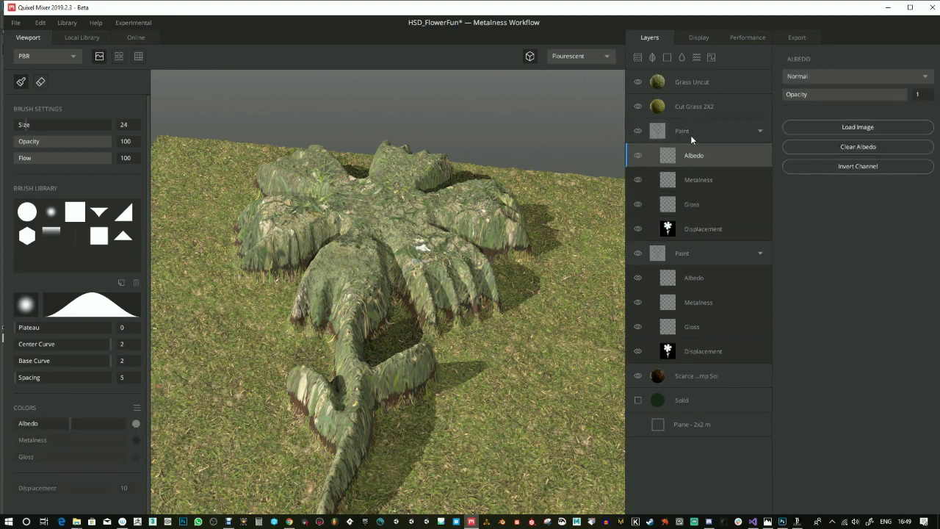
{"action": "left_click", "coordinate": [698, 133]}
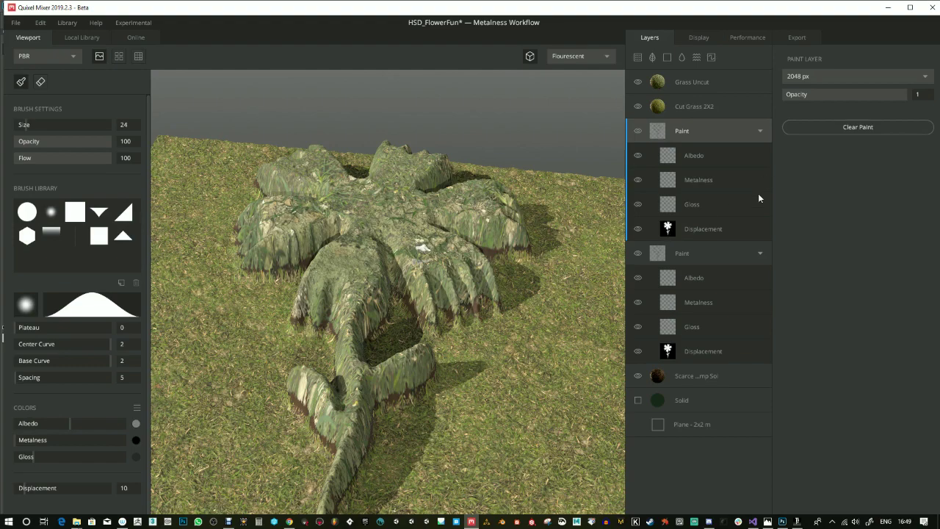
Load HSD_FlowerFun.png from the Desktop as the custom brush alpha.
{"action": "left_click_drag", "start_coordinate": [434, 326], "coordinate": [518, 323], "text": "alt"}
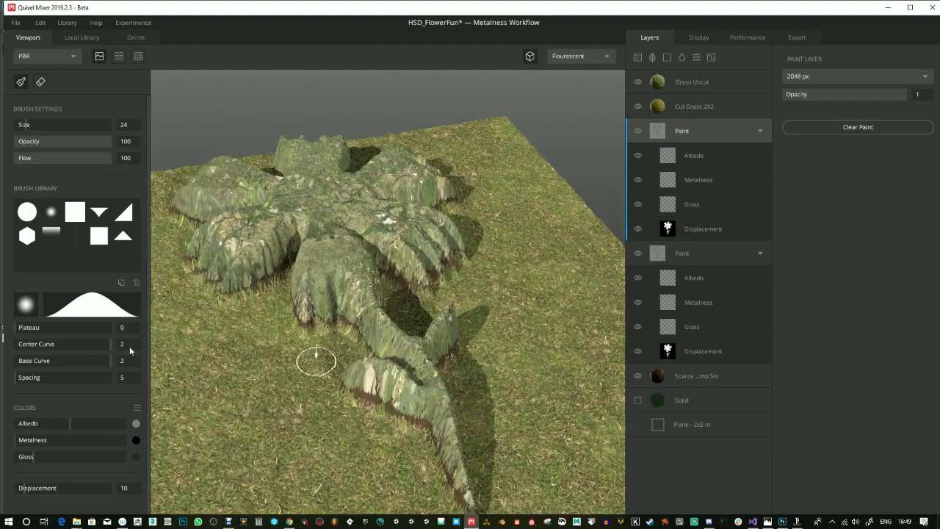
{"action": "left_click", "coordinate": [27, 311]}
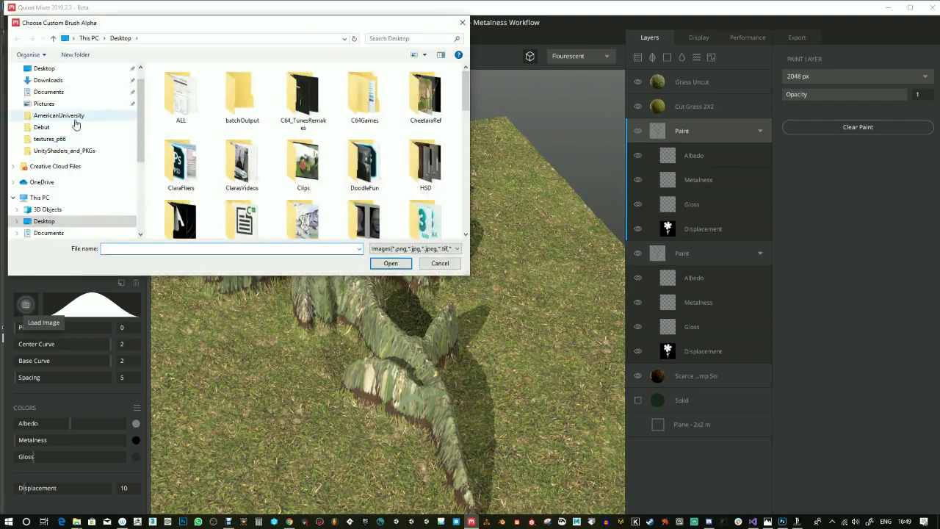
{"action": "scroll", "coordinate": [409, 181], "scroll_direction": "down", "scroll_amount": 8}
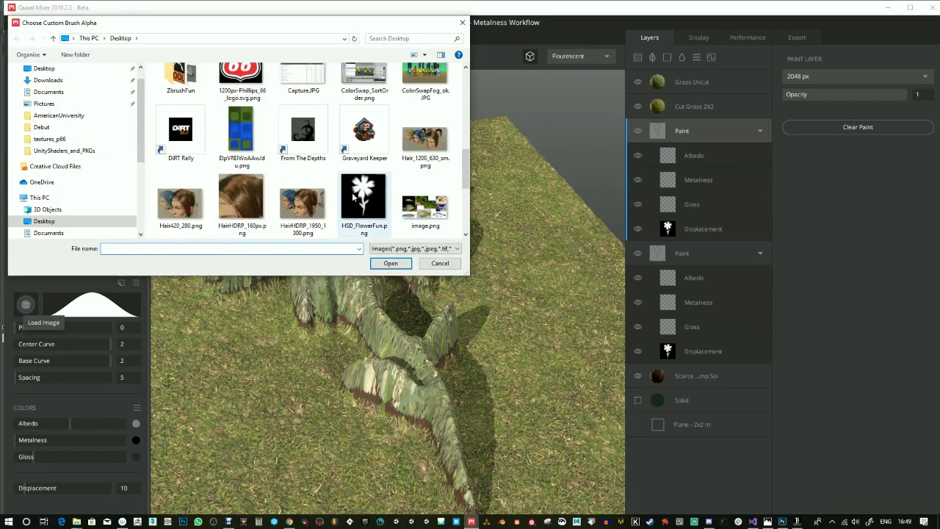
{"action": "double_click", "coordinate": [352, 197]}
{"action": "left_click_drag", "start_coordinate": [246, 368], "coordinate": [284, 375], "text": "alt"}
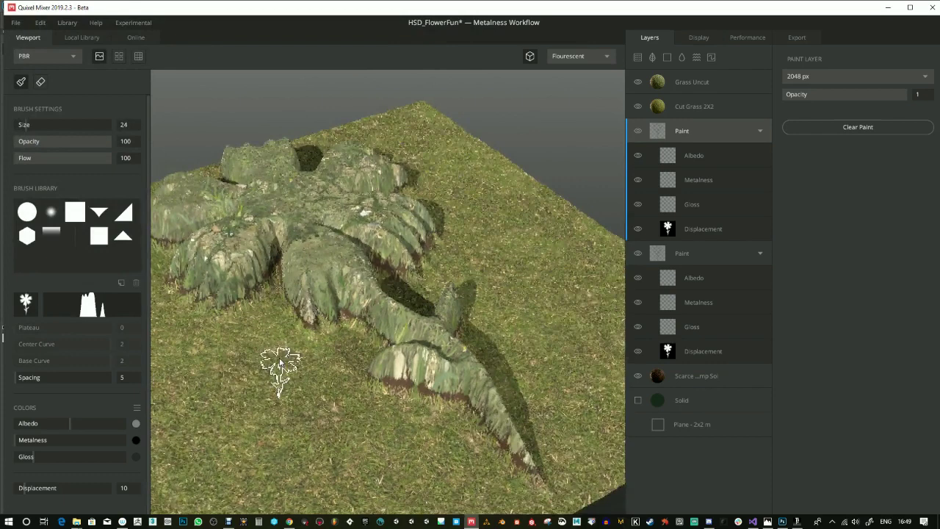
Stamp a smaller flower beside the large flower's stem in the upper Paint layer's Displacement channel, using brush size about 85.77.
{"action": "left_click", "coordinate": [683, 233]}
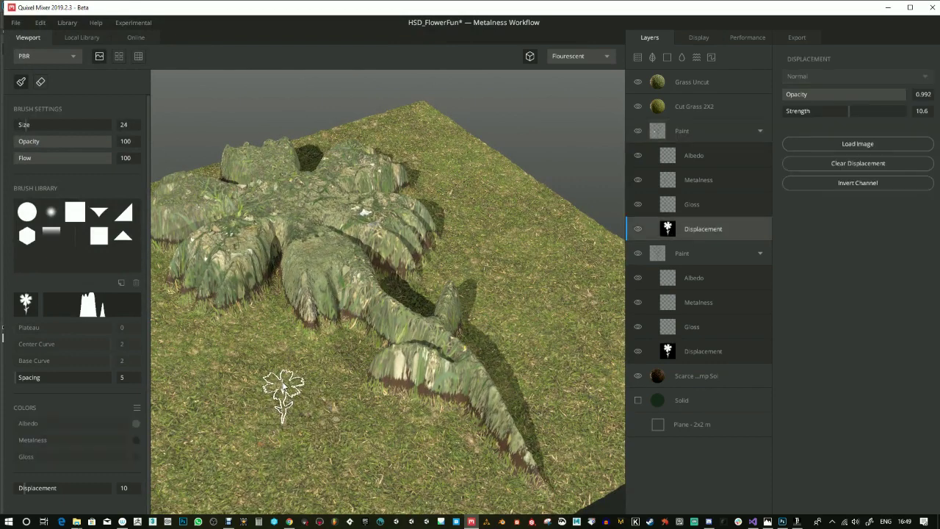
{"action": "scroll", "coordinate": [81, 366], "scroll_direction": "down", "scroll_amount": 1}
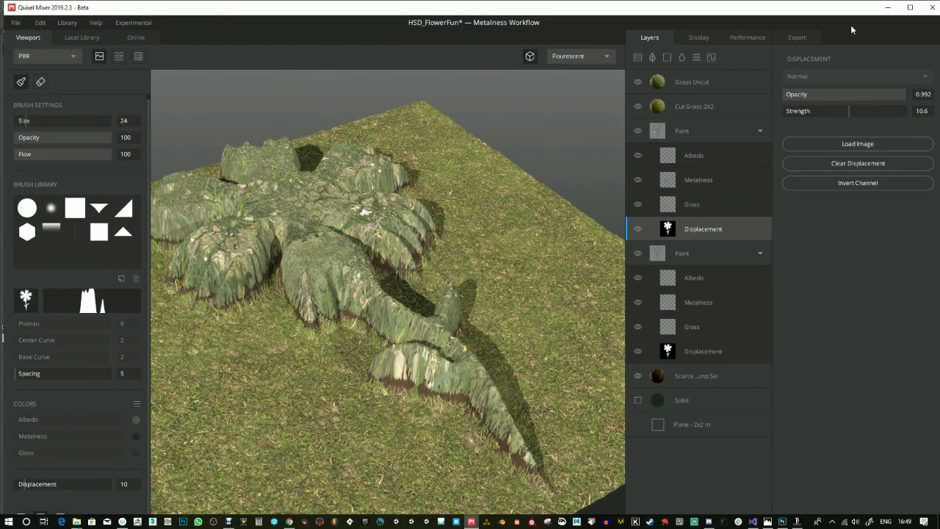
{"action": "left_click", "coordinate": [909, 8]}
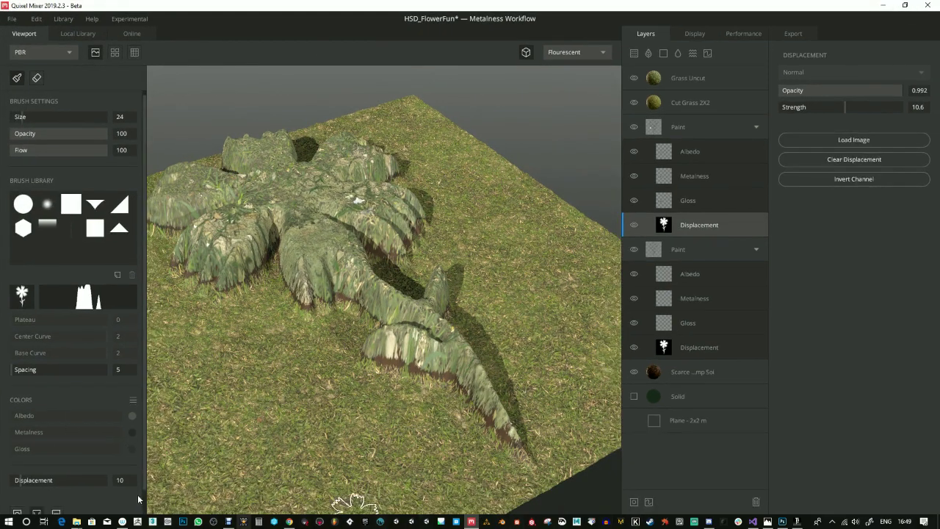
{"action": "scroll", "coordinate": [53, 477], "scroll_direction": "down", "scroll_amount": 3}
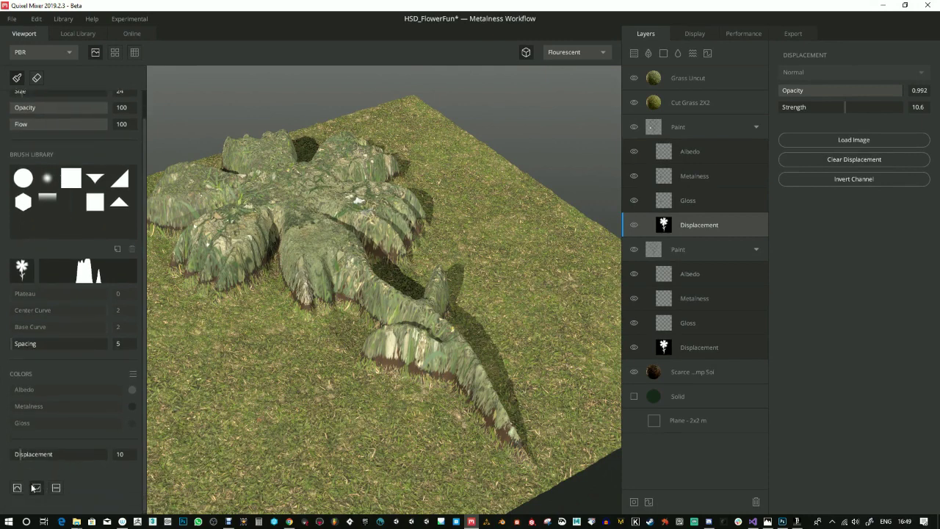
{"action": "scroll", "coordinate": [52, 108], "scroll_direction": "up", "scroll_amount": 2}
{"action": "left_click", "coordinate": [51, 123]}
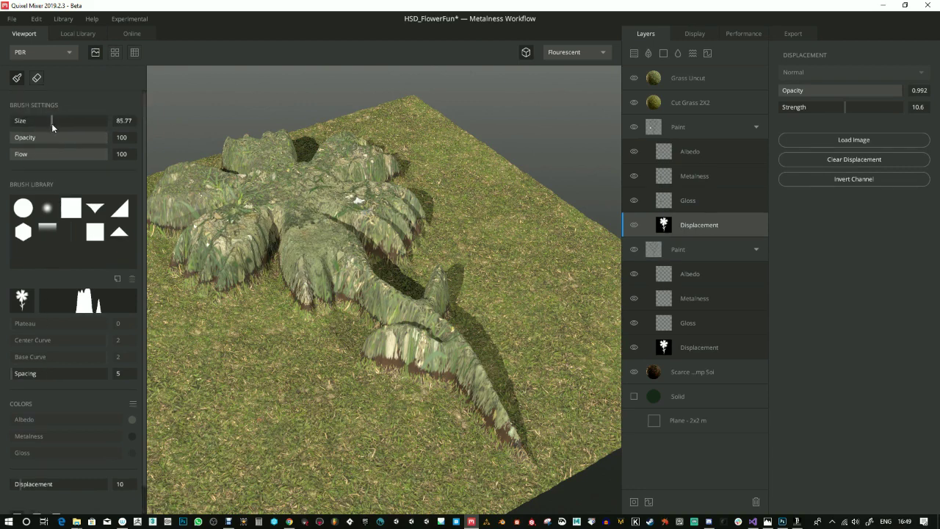
{"action": "left_click", "coordinate": [279, 423]}
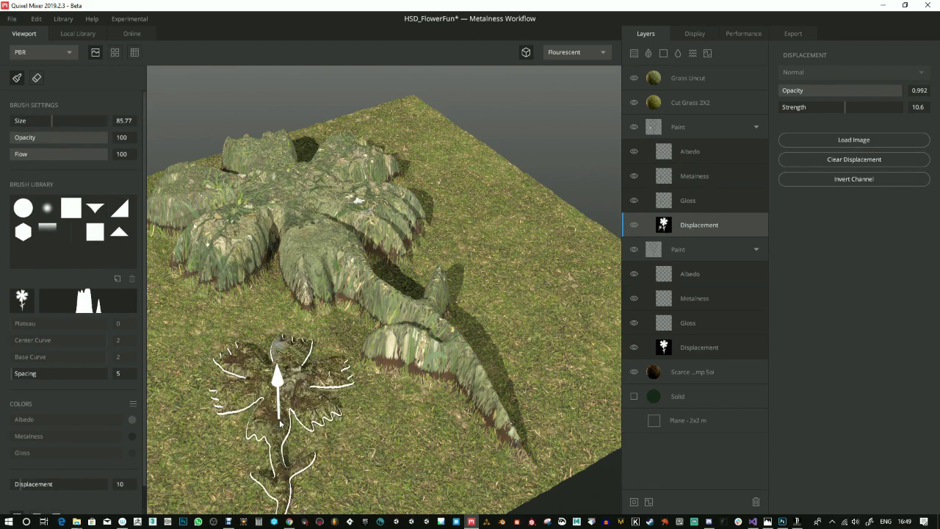
{"action": "mouse_move", "coordinate": [477, 418]}
{"action": "left_mouse_down", "text": "alt"}
{"action": "mouse_move", "coordinate": [414, 369]}
{"action": "mouse_move", "coordinate": [213, 441]}
{"action": "mouse_move", "coordinate": [178, 422]}
{"action": "left_mouse_up", "text": "alt"}
{"action": "middle_click_drag", "start_coordinate": [376, 461], "coordinate": [450, 396], "text": "alt"}
{"action": "left_click_drag", "start_coordinate": [323, 371], "coordinate": [374, 438], "text": "alt"}
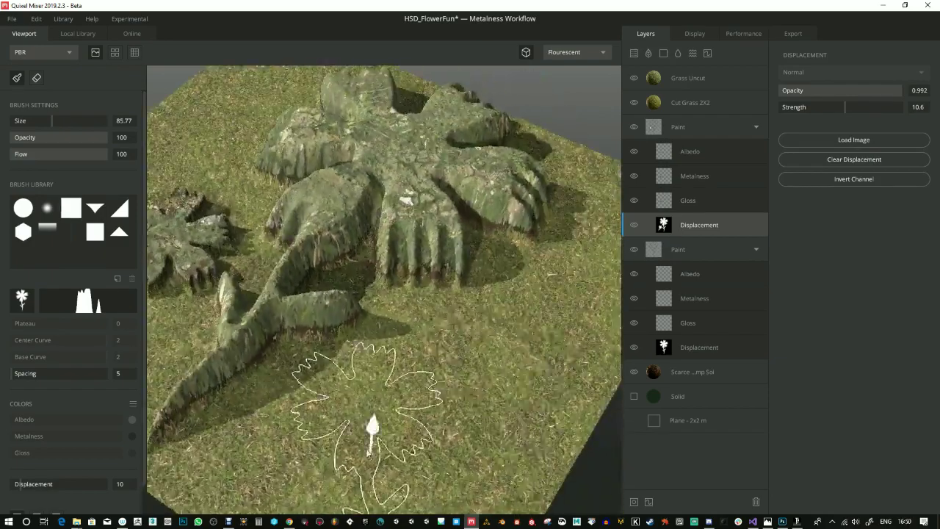
Stamp a second smaller flower on the other side of the large flower's stem in the upper Paint layer's Displacement channel, brush size 85.77.
{"action": "middle_click_drag", "start_coordinate": [375, 419], "coordinate": [392, 395], "text": "alt"}
{"action": "left_click_drag", "start_coordinate": [393, 395], "coordinate": [478, 419], "text": "alt"}
{"action": "middle_click_drag", "start_coordinate": [401, 360], "coordinate": [420, 324], "text": "alt"}
{"action": "left_click", "coordinate": [419, 320]}
{"action": "mouse_move", "coordinate": [329, 341]}
{"action": "left_mouse_down", "text": "alt"}
{"action": "mouse_move", "coordinate": [336, 315]}
{"action": "mouse_move", "coordinate": [419, 316]}
{"action": "mouse_move", "coordinate": [297, 279]}
{"action": "mouse_move", "coordinate": [621, 285]}
{"action": "left_mouse_up", "text": "alt"}
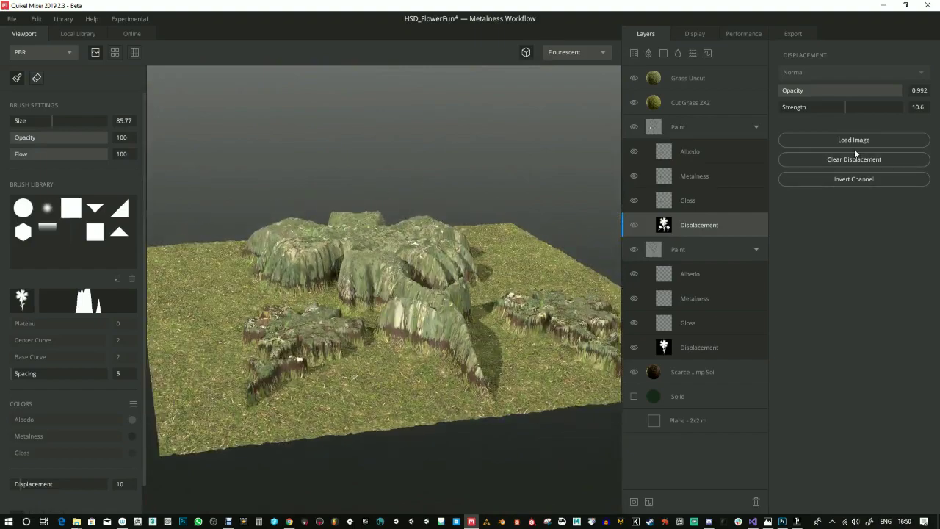
Test the upper Paint layer's displacement Strength at 0, and delete the lower duplicate Paint layer.
{"action": "left_click_drag", "start_coordinate": [843, 106], "coordinate": [807, 110]}
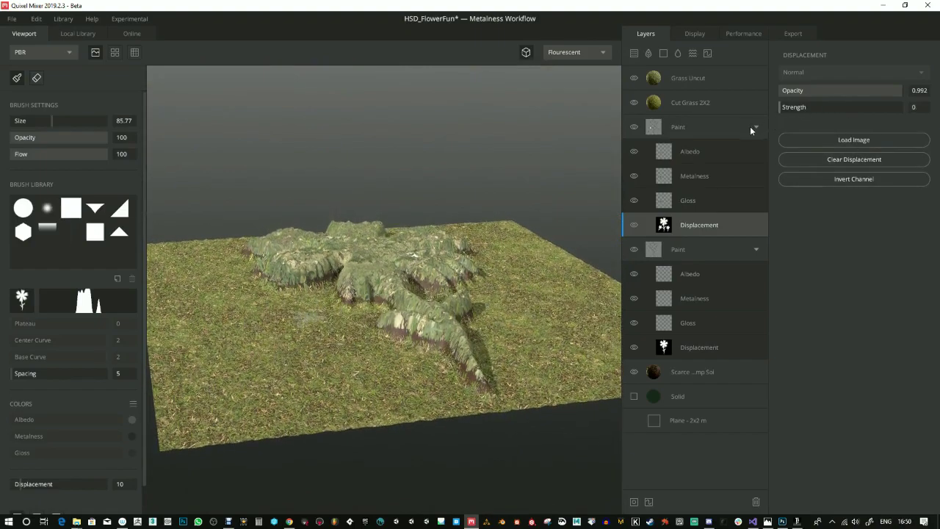
{"action": "left_click", "coordinate": [701, 347]}
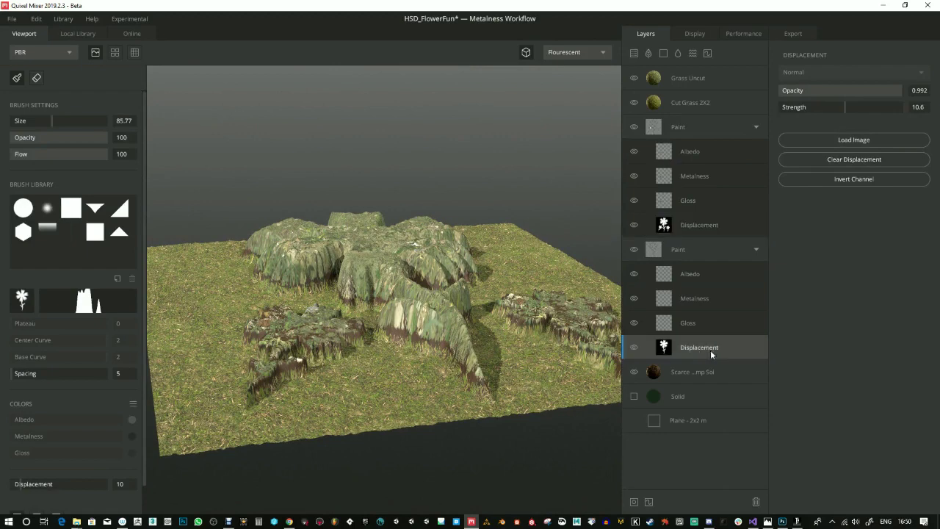
{"action": "left_click", "coordinate": [692, 254]}
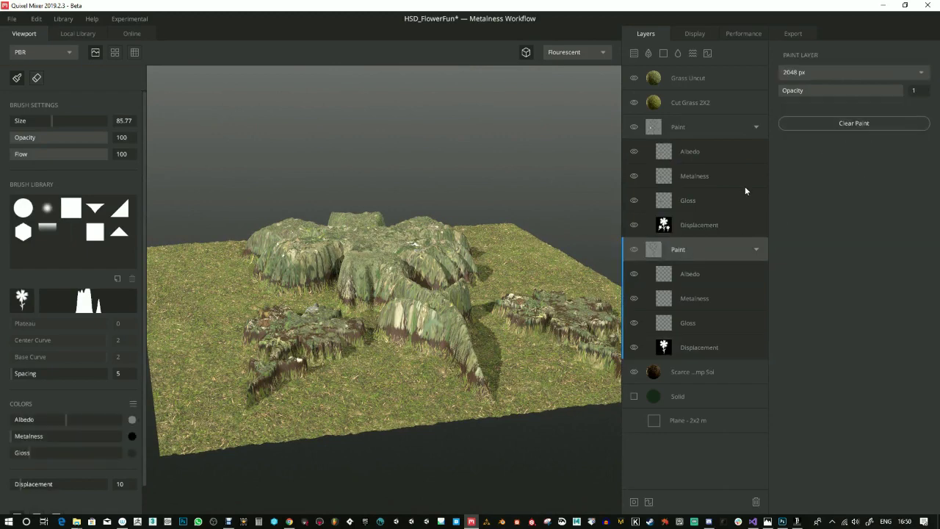
{"action": "key", "text": "Delete"}
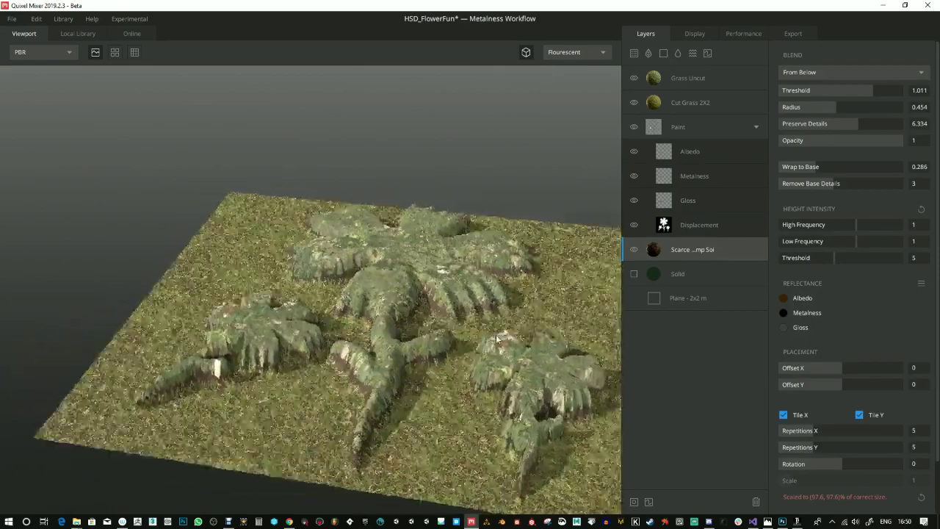
Adjust the light direction over the three flowers and change the environment lighting to Streetlights.
{"action": "mouse_move", "coordinate": [481, 312]}
{"action": "left_mouse_down"}
{"action": "mouse_move", "coordinate": [494, 335]}
{"action": "mouse_move", "coordinate": [72, 332]}
{"action": "left_mouse_up"}
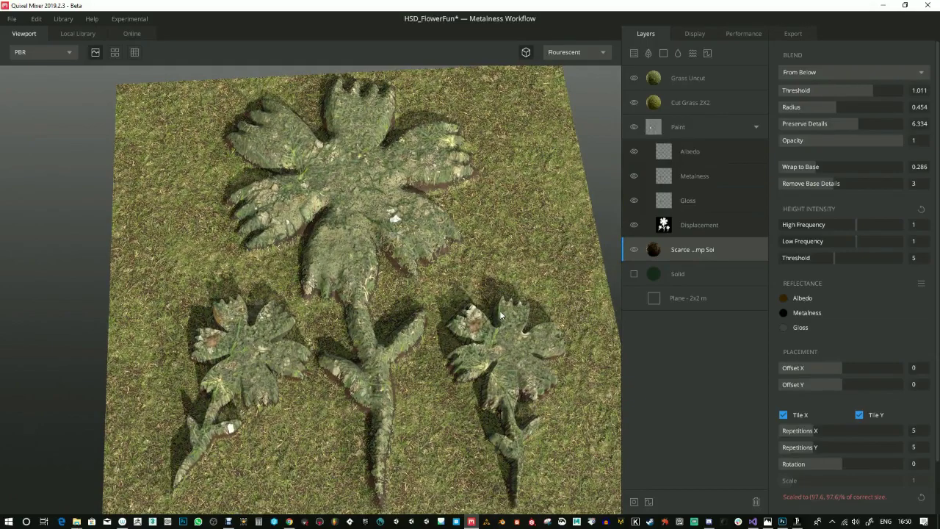
{"action": "left_click_drag", "start_coordinate": [501, 314], "coordinate": [254, 337], "text": "shift"}
{"action": "left_click_drag", "start_coordinate": [421, 292], "coordinate": [443, 225]}
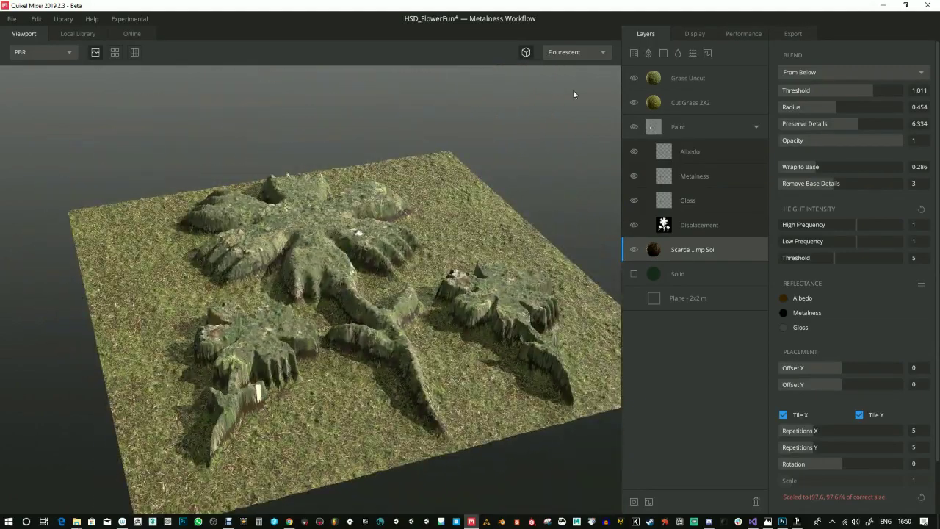
{"action": "left_click", "coordinate": [602, 53]}
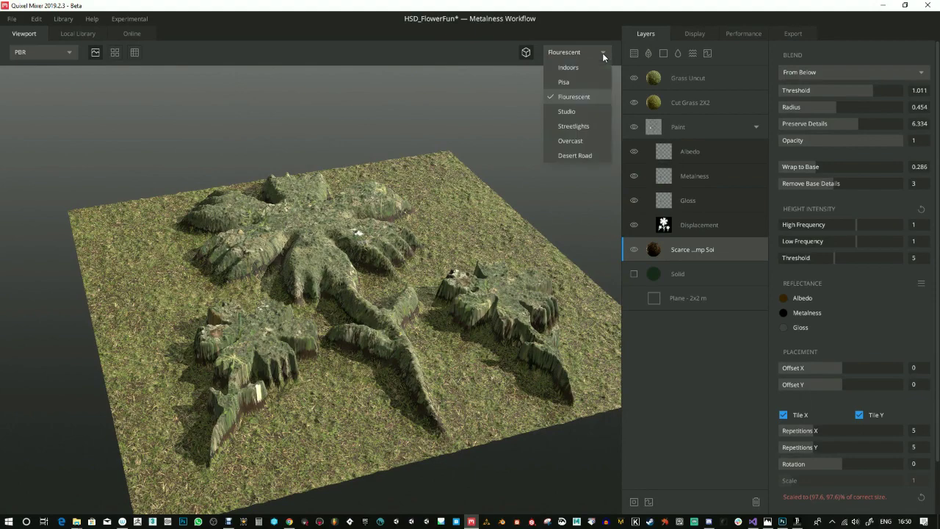
{"action": "left_click", "coordinate": [583, 126]}
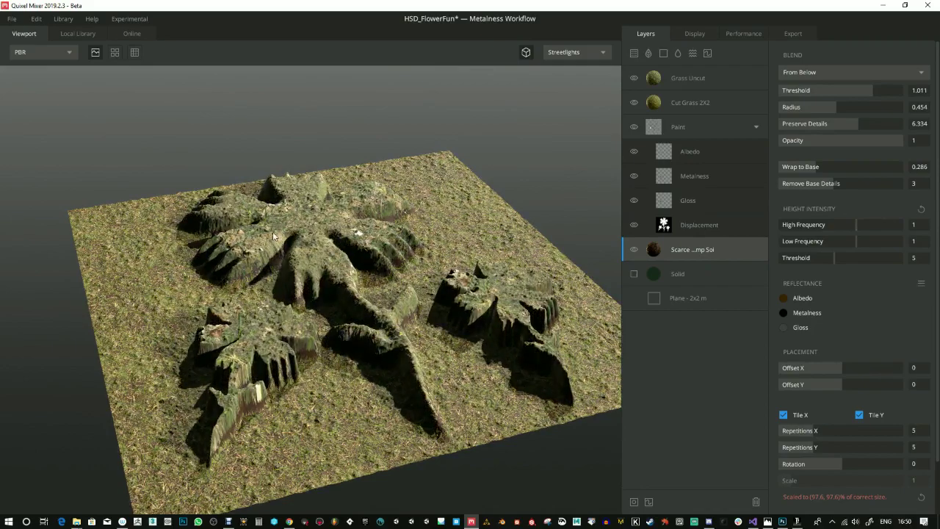
{"action": "left_click_drag", "start_coordinate": [235, 239], "coordinate": [342, 227]}
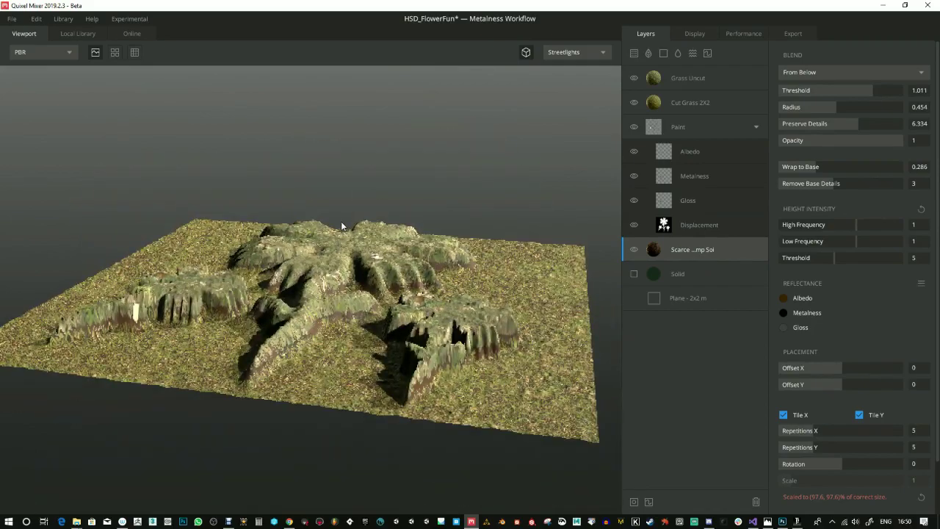
Lower the remaining Paint layer's displacement Strength to 5.01 and inspect the three flowers from above and close up.
{"action": "left_click", "coordinate": [685, 225]}
{"action": "mouse_move", "coordinate": [837, 107]}
{"action": "left_mouse_down"}
{"action": "mouse_move", "coordinate": [794, 114]}
{"action": "mouse_move", "coordinate": [814, 116]}
{"action": "left_mouse_up"}
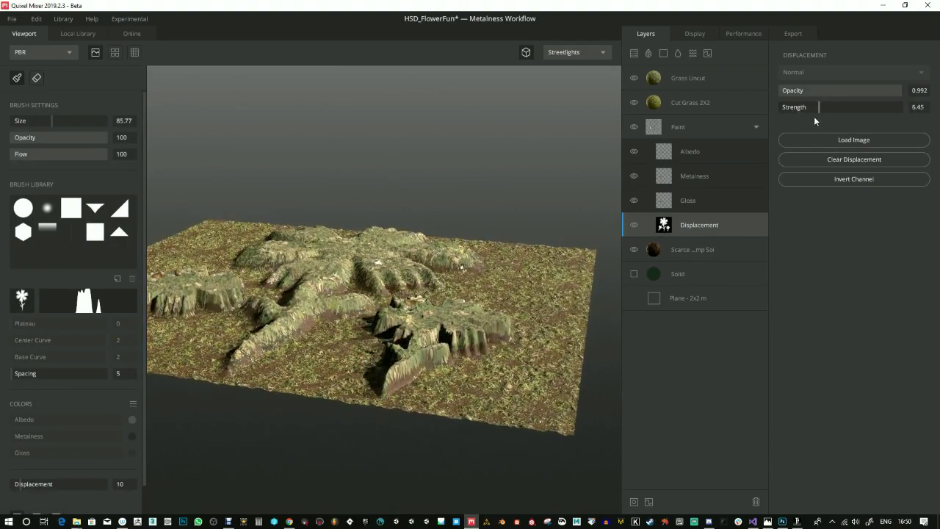
{"action": "scroll", "coordinate": [456, 256], "scroll_direction": "up", "scroll_amount": 3}
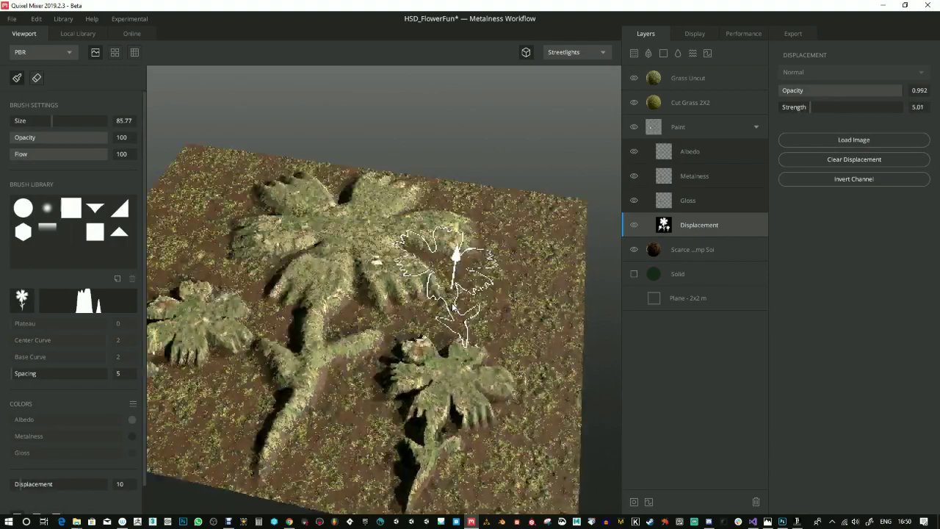
{"action": "mouse_move", "coordinate": [456, 254]}
{"action": "left_mouse_down", "text": "alt"}
{"action": "mouse_move", "coordinate": [387, 294]}
{"action": "mouse_move", "coordinate": [487, 256]}
{"action": "mouse_move", "coordinate": [447, 248]}
{"action": "mouse_move", "coordinate": [509, 272]}
{"action": "mouse_move", "coordinate": [482, 304]}
{"action": "mouse_move", "coordinate": [524, 210]}
{"action": "mouse_move", "coordinate": [573, 169]}
{"action": "left_mouse_up", "text": "alt"}
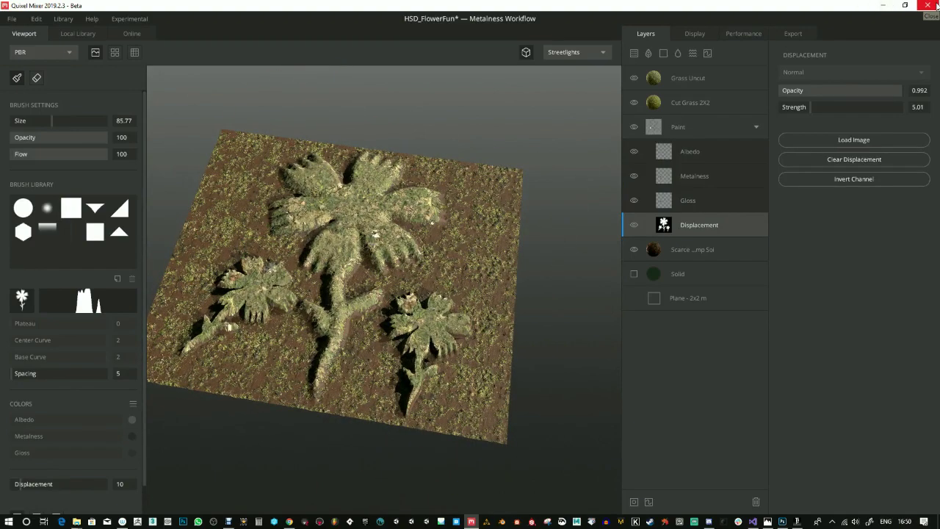
{"action": "left_click_drag", "start_coordinate": [381, 218], "coordinate": [504, 197], "text": "alt"}
{"action": "scroll", "coordinate": [498, 335], "scroll_direction": "up", "scroll_amount": 4}
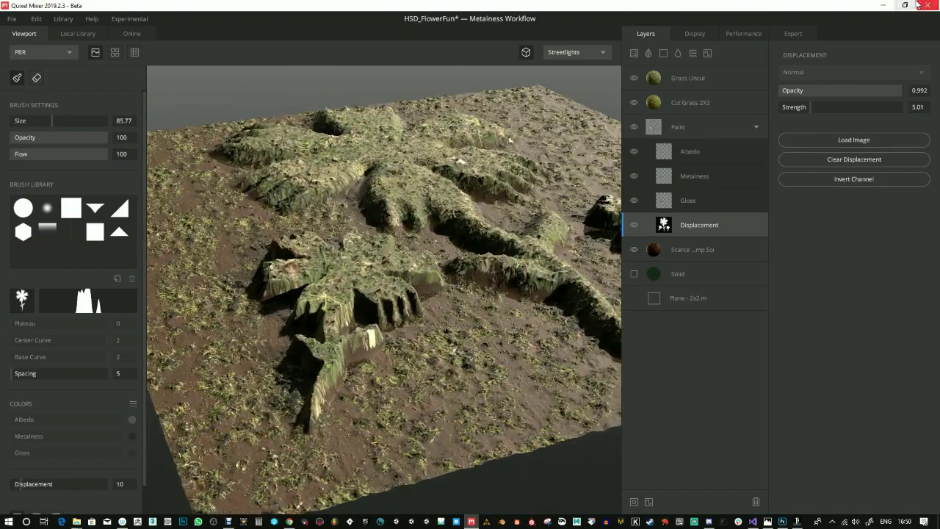
Close Quixel Mixer, answer its exit dialog, and switch to Strand Mixer by way of Photoshop.
{"action": "left_click", "coordinate": [928, 5]}
{"action": "left_click", "coordinate": [556, 320]}
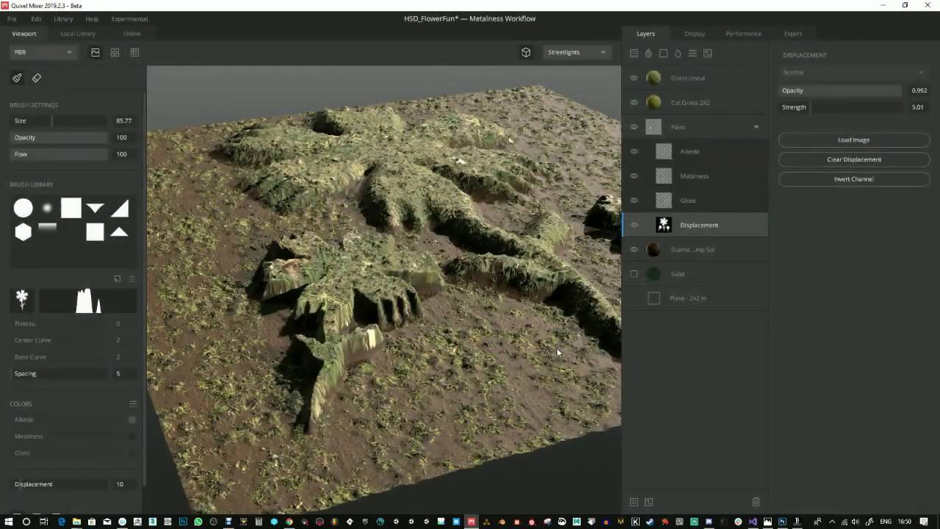
{"action": "key", "text": "alt+Tab"}
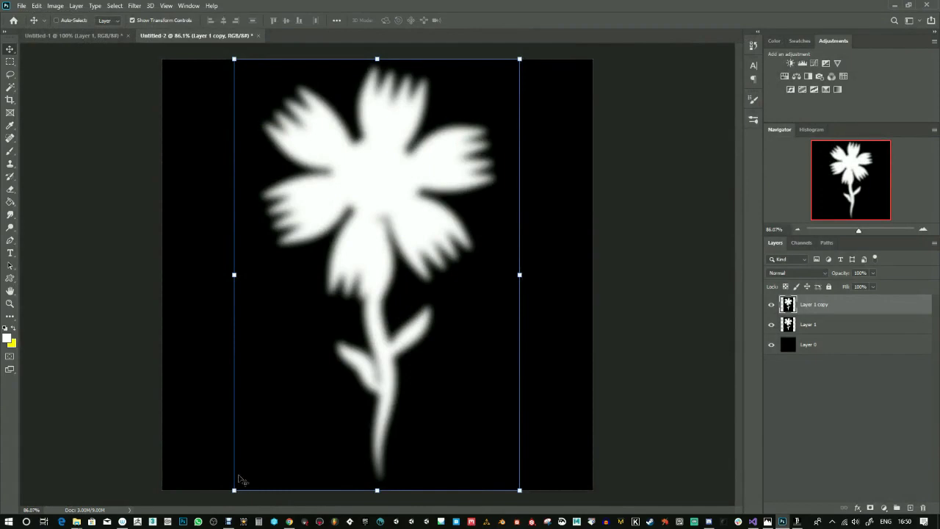
{"action": "left_click", "coordinate": [798, 521]}
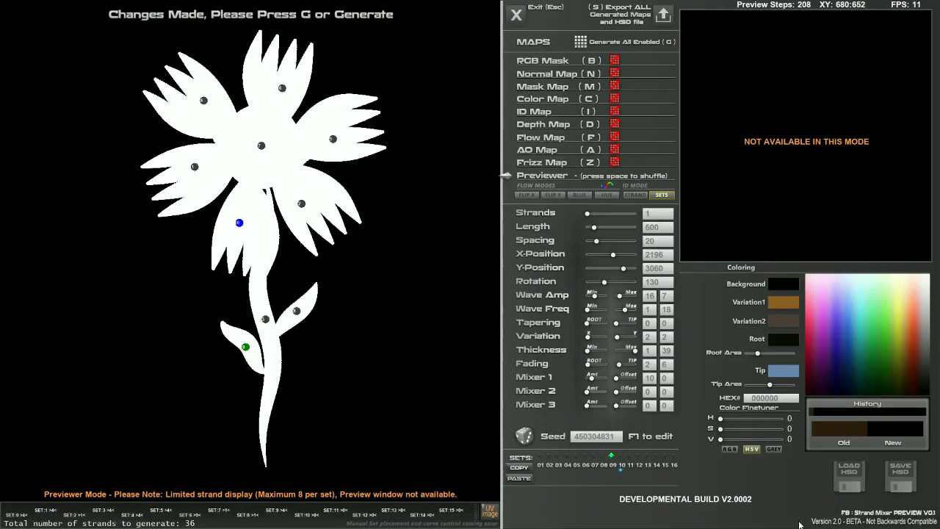